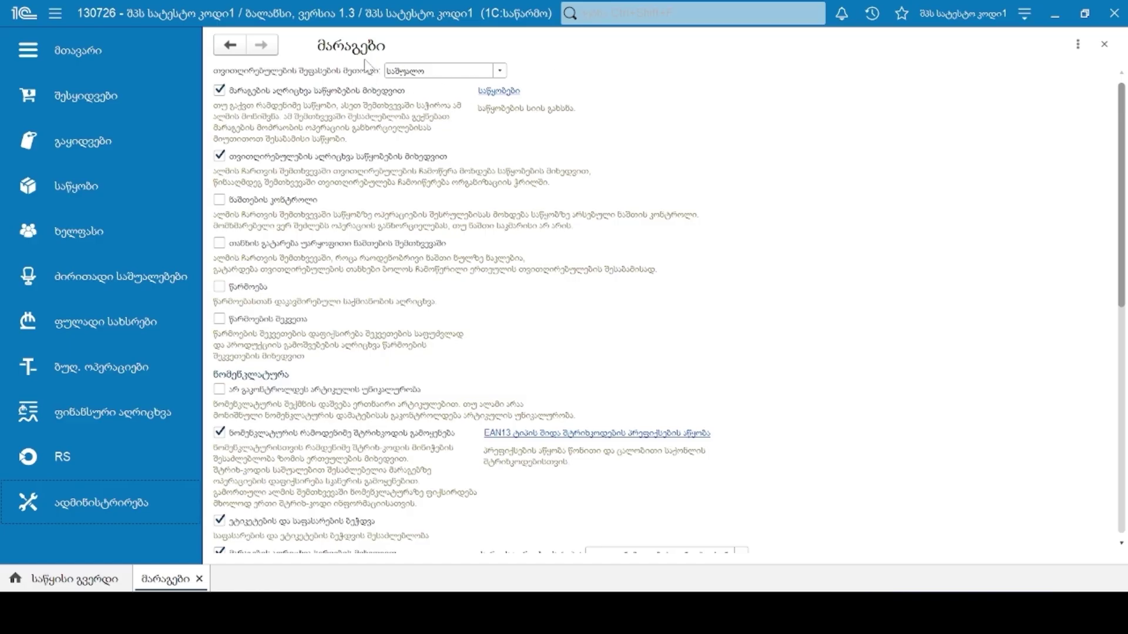
- Check the cost valuation method choices, keep საშუალო, and examine the inventory settings down to the reservation options
click(500, 71)
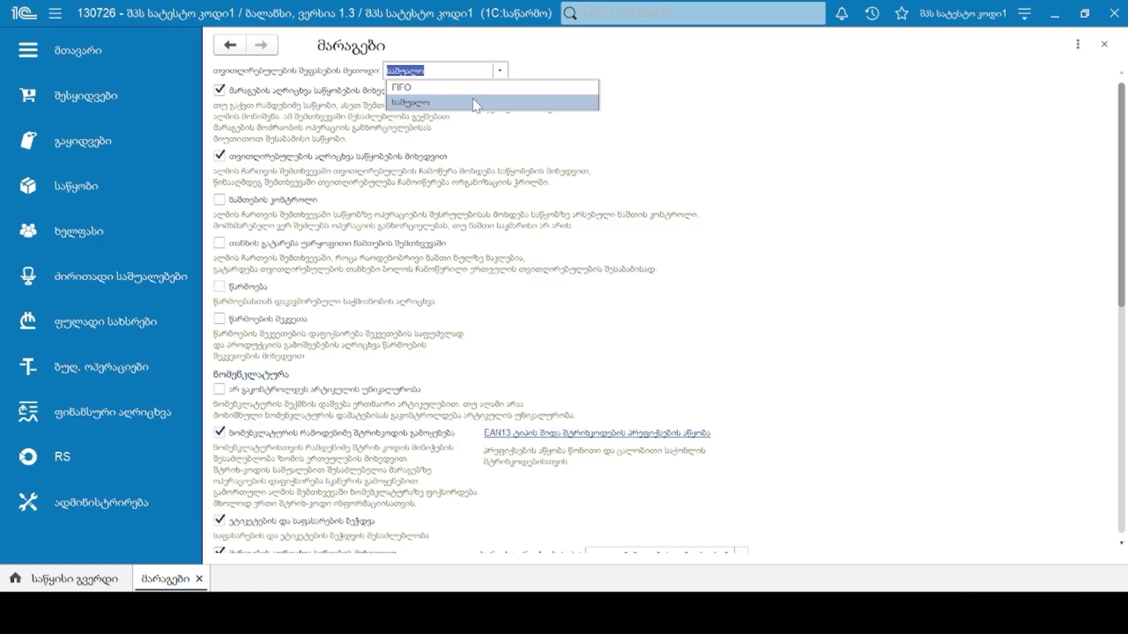
click(475, 103)
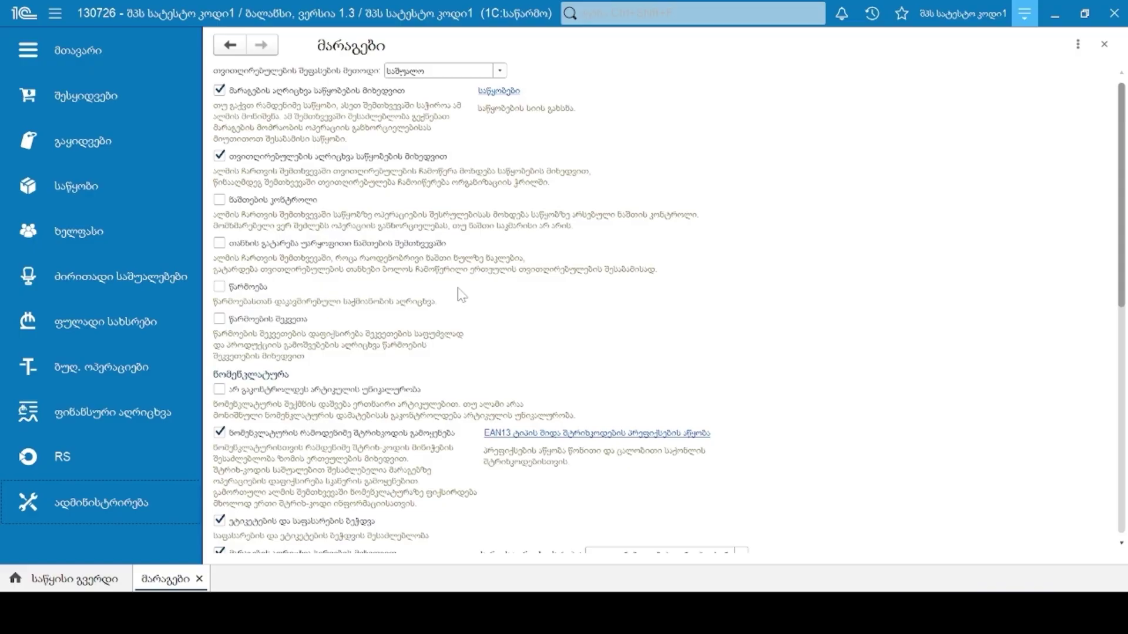
scroll(462, 295, down, 1)
scroll(462, 296, down, 2)
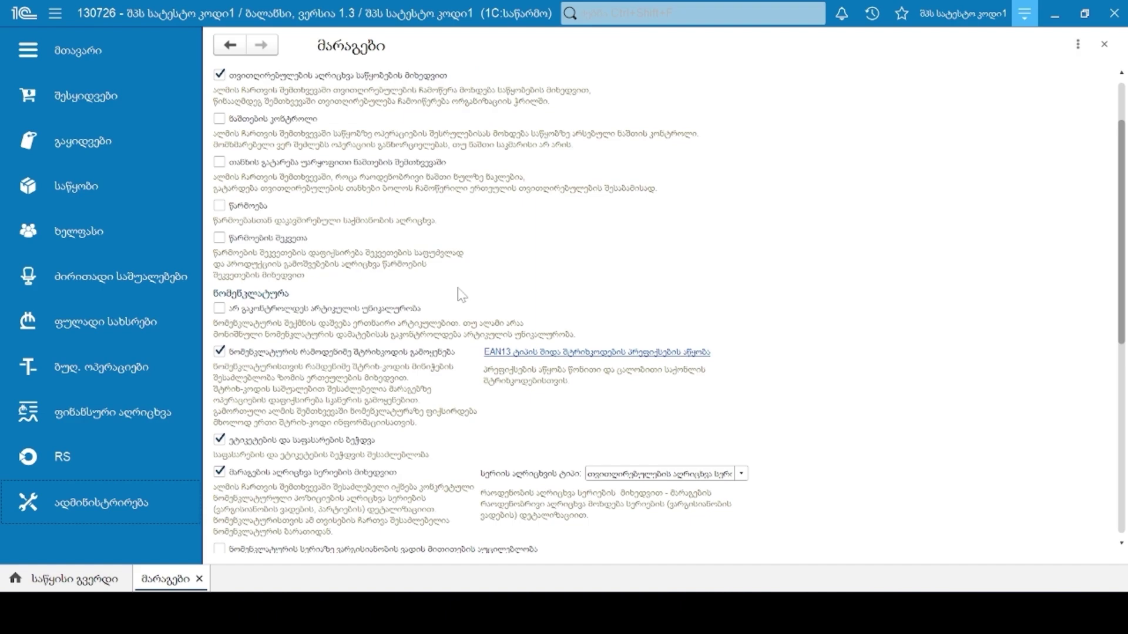
scroll(462, 295, down, 2)
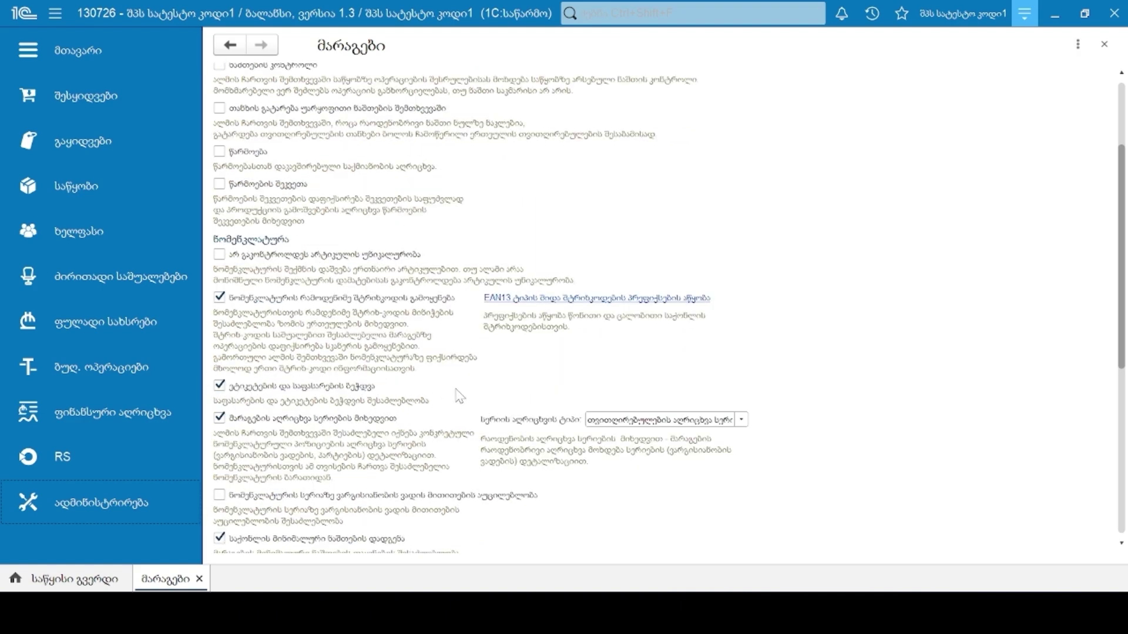
scroll(460, 397, down, 1)
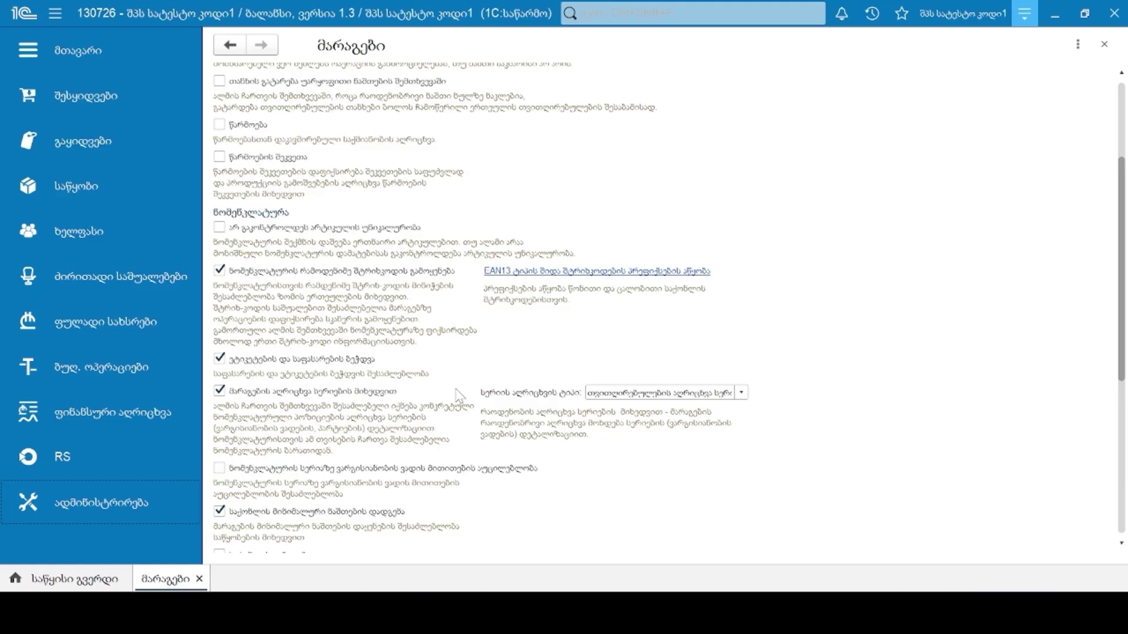
scroll(460, 396, down, 1)
scroll(460, 396, down, 2)
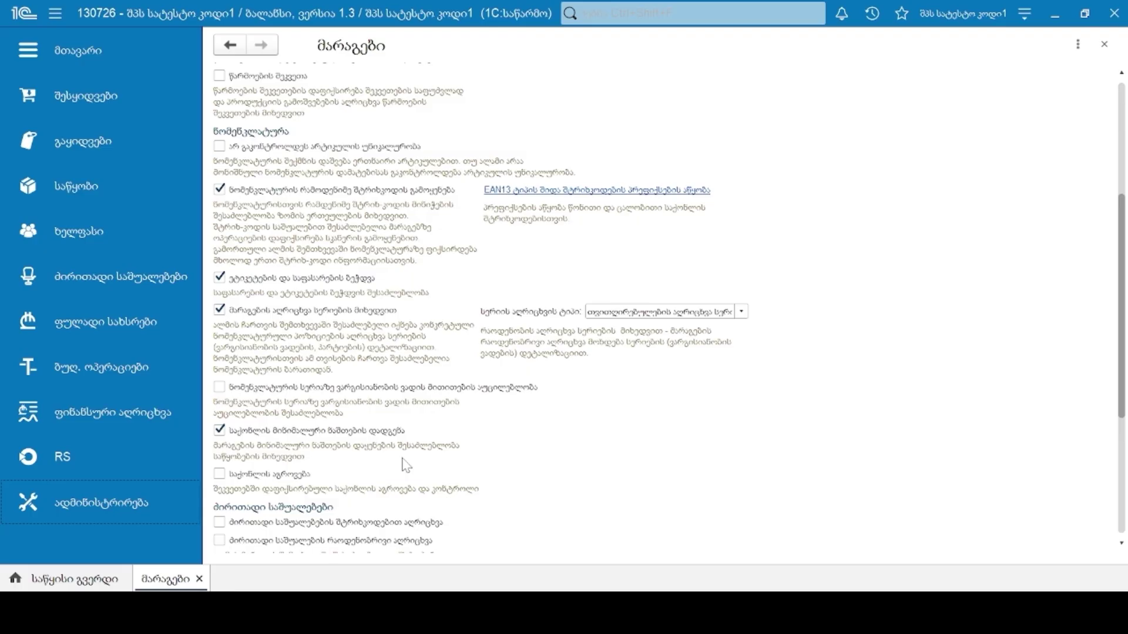
scroll(593, 492, down, 1)
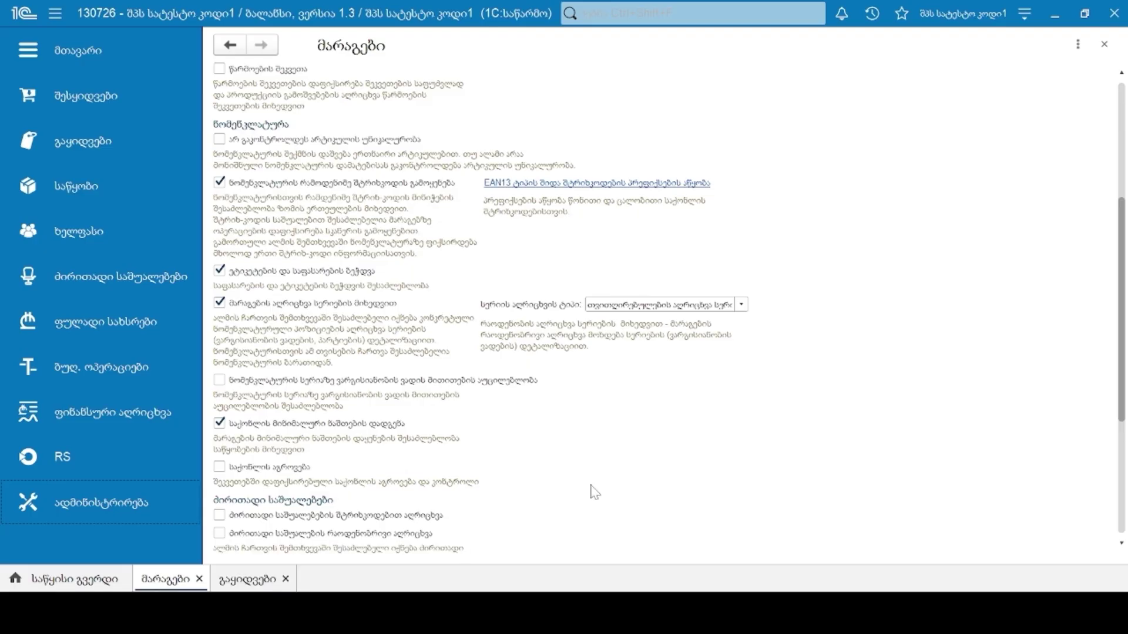
scroll(595, 492, down, 5)
scroll(593, 493, down, 3)
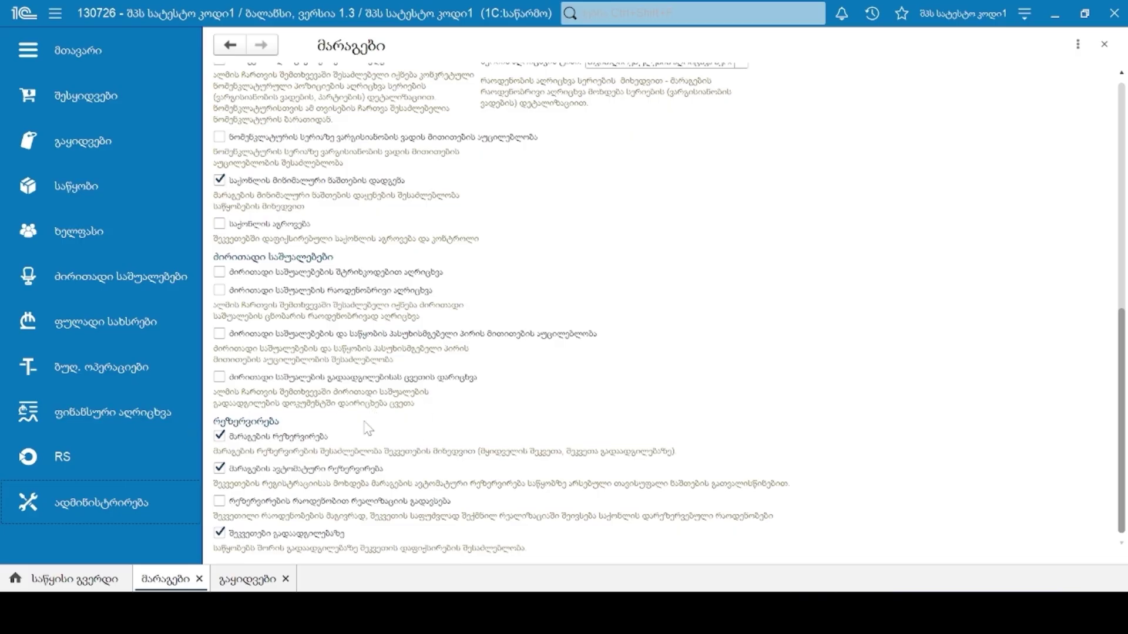
- Examine the sales accounting settings, including the customer orders option, and return to the inventory settings
click(166, 525)
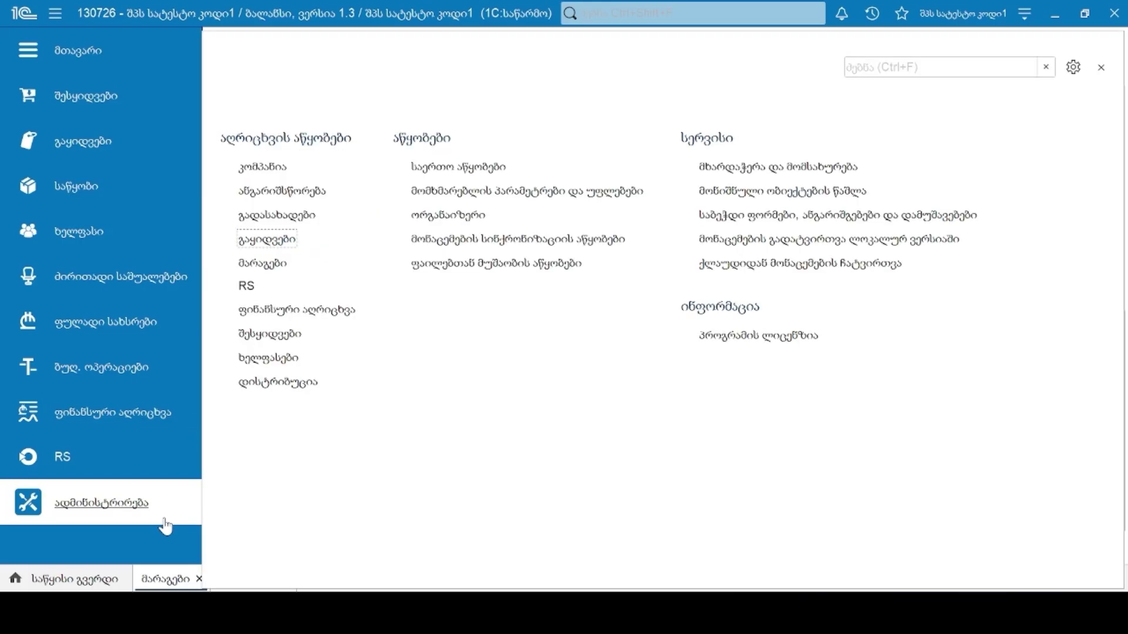
click(268, 240)
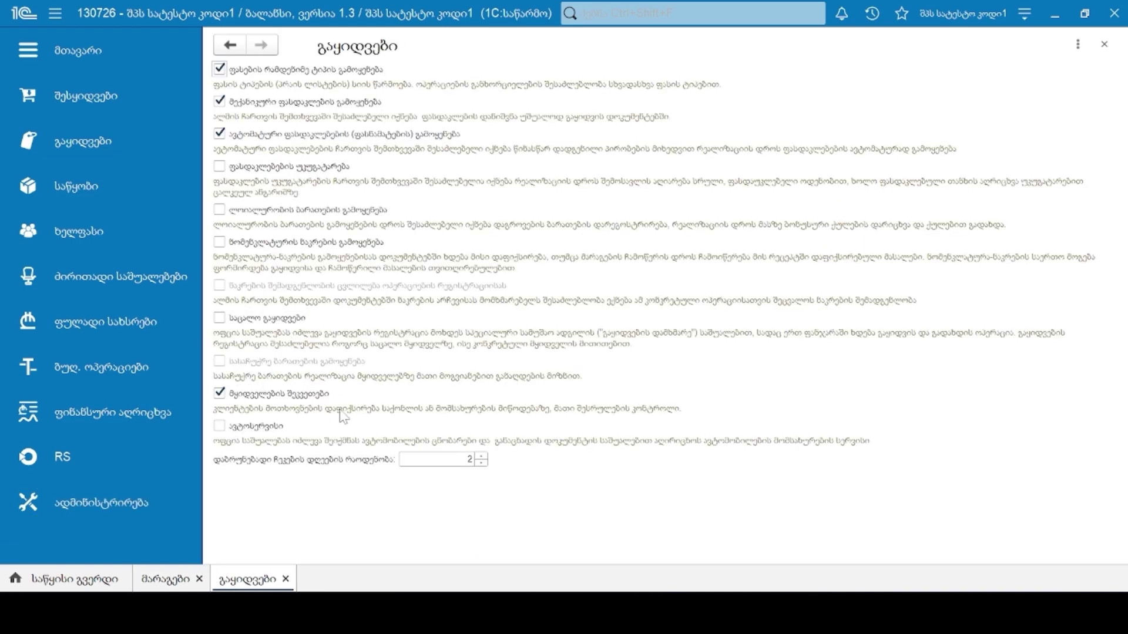
click(170, 583)
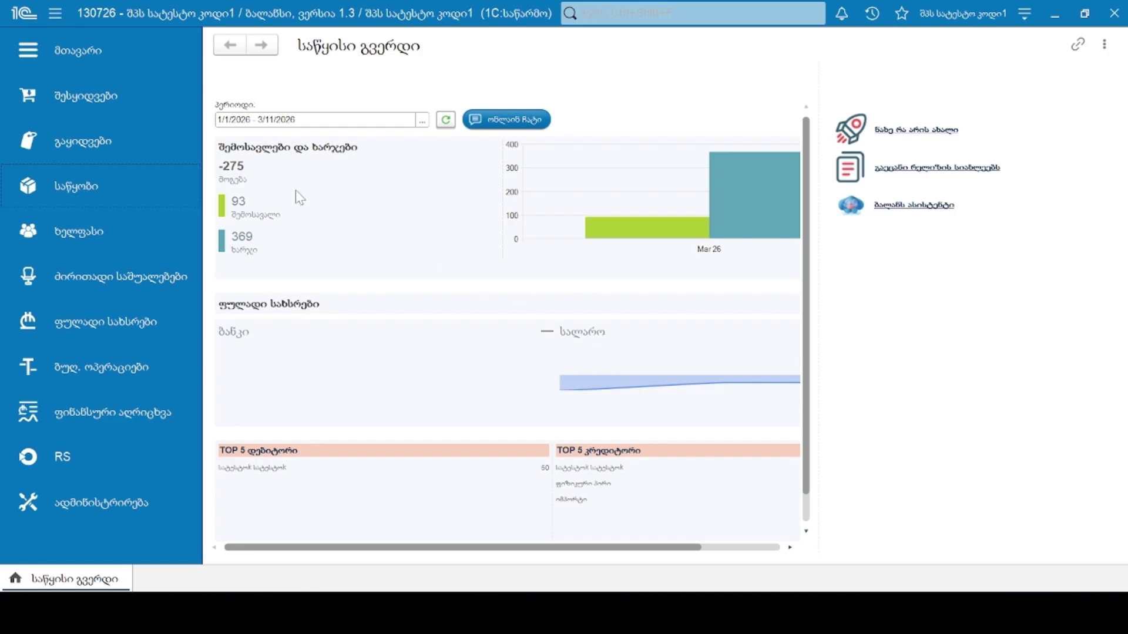
- Create a new warehouse named თბილისის საწყობი in the warehouse list, save it and close the list
click(73, 194)
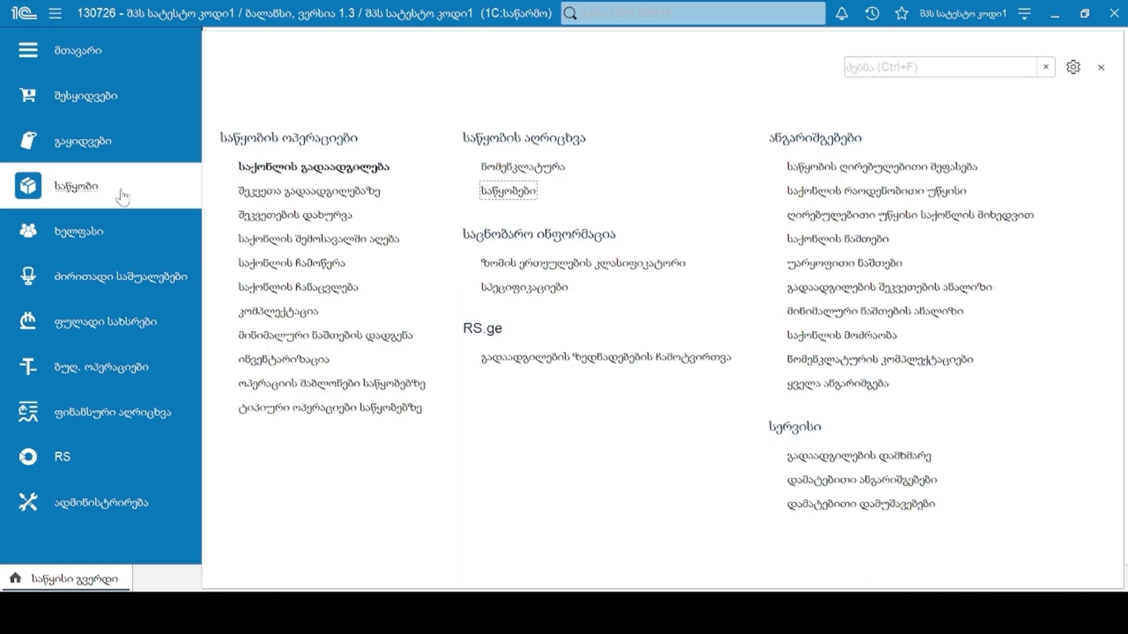
click(507, 193)
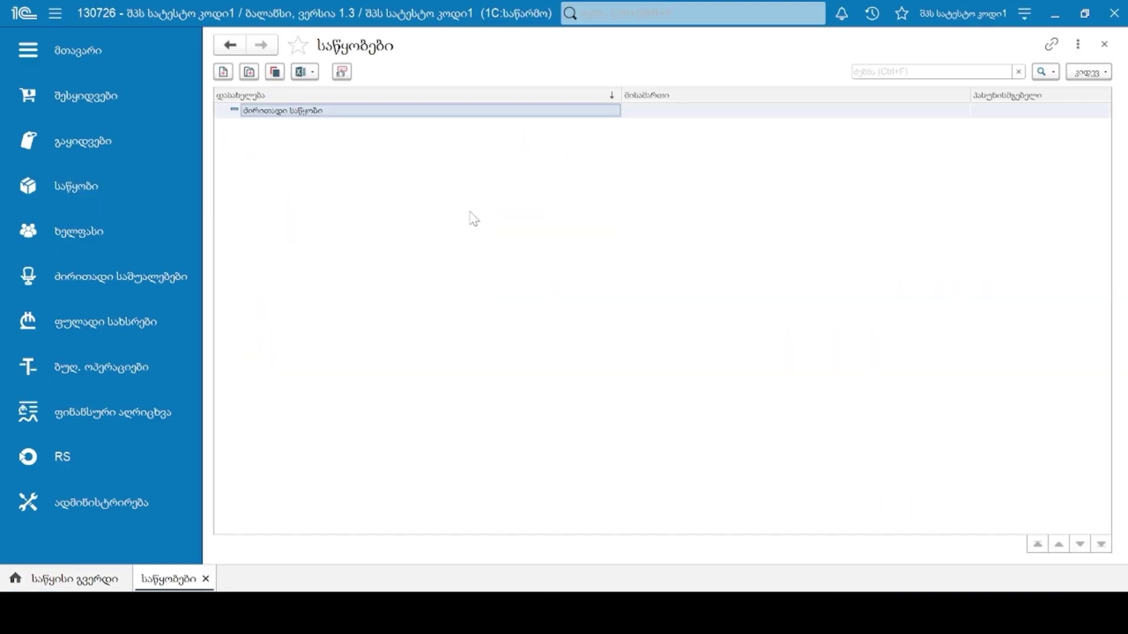
click(224, 72)
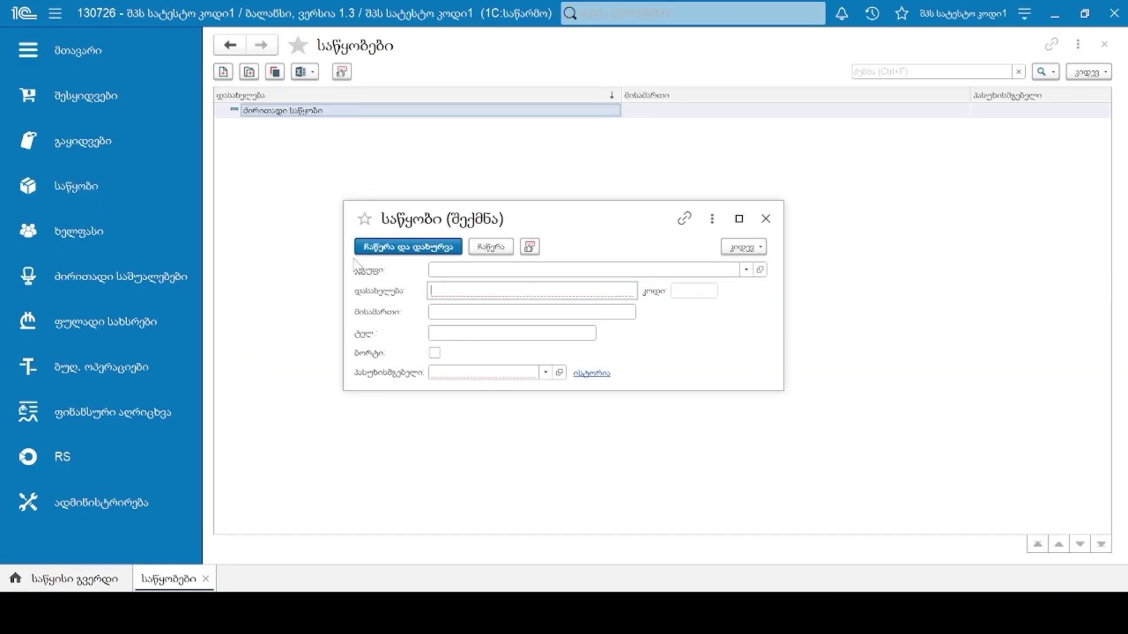
text(თბილისის საწყობი)
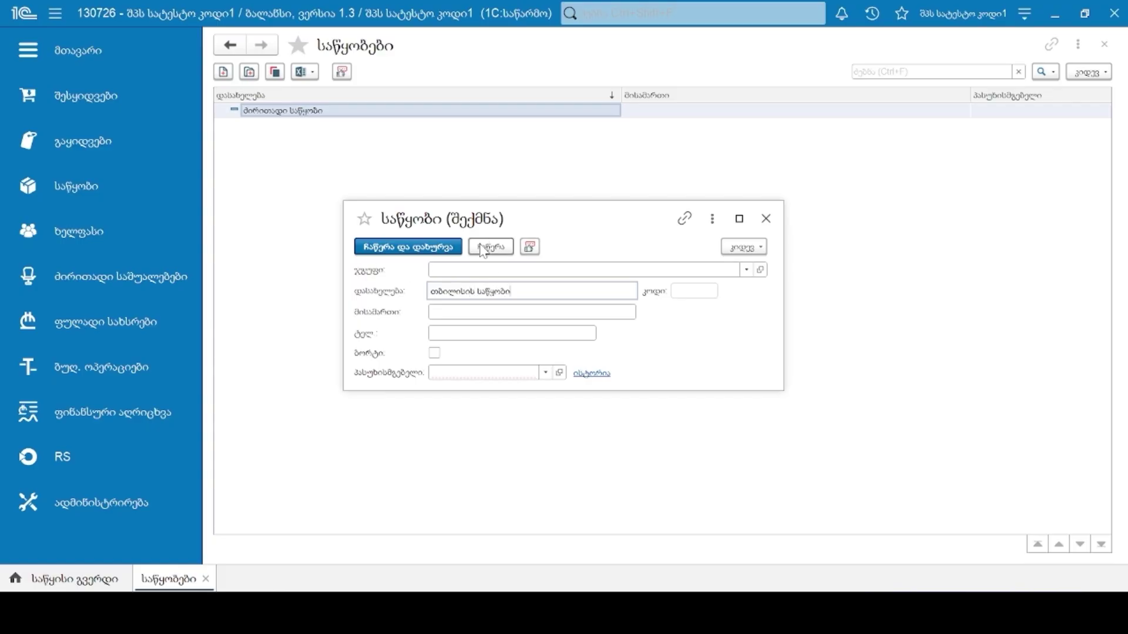
click(412, 251)
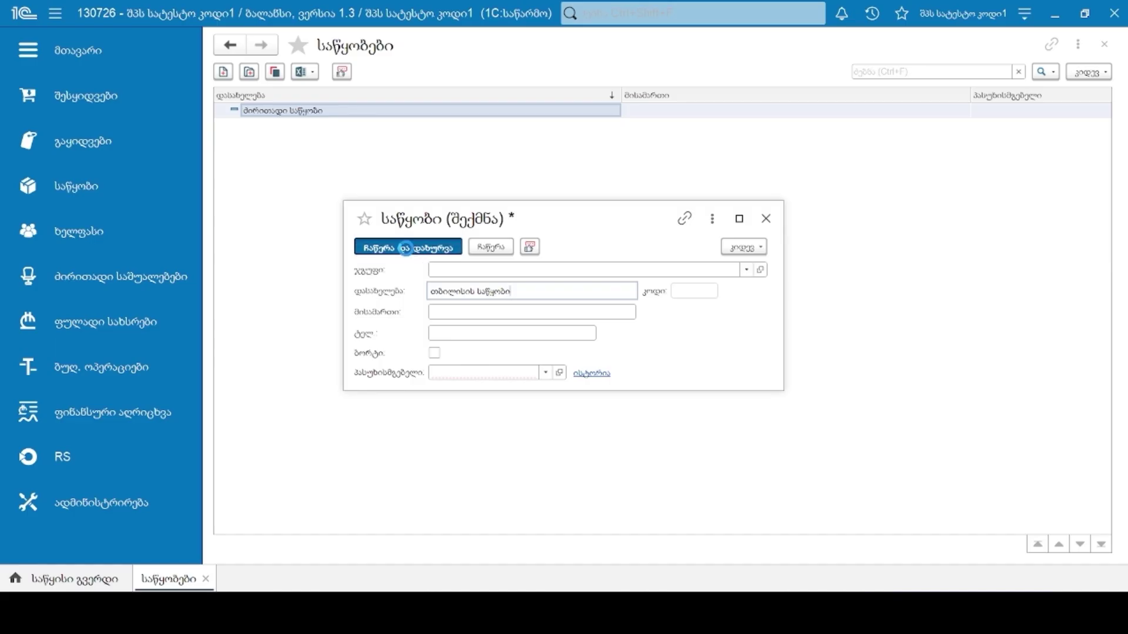
key(Escape)
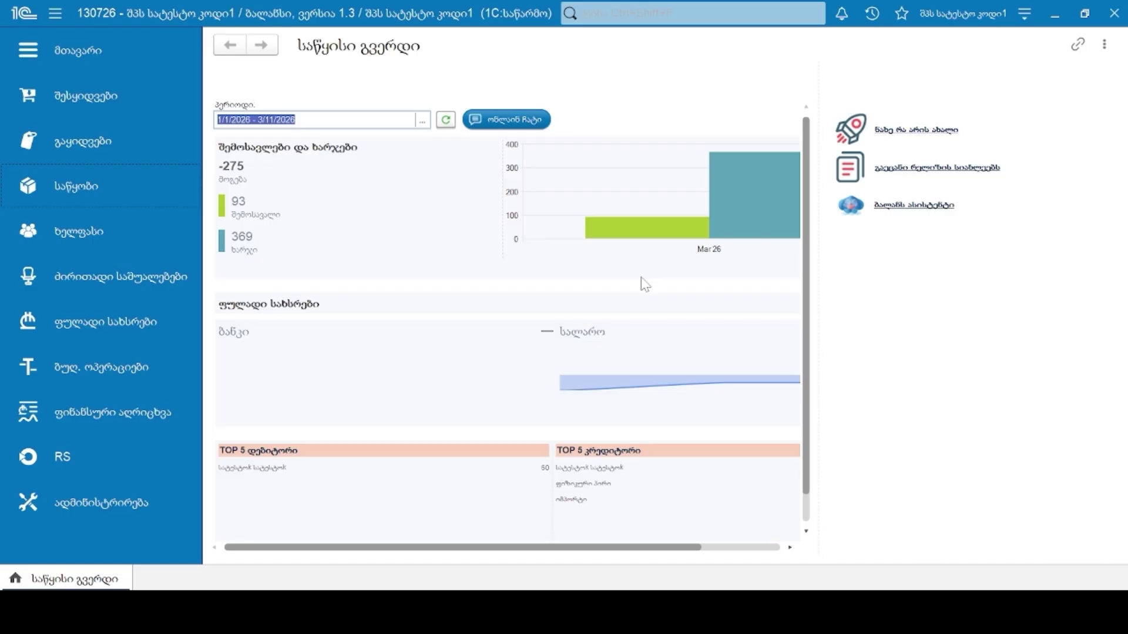
- Create a goods transfer document with ძირითადი საწყობი as the sending warehouse and თბილისის საწყობი as the receiving warehouse
click(106, 190)
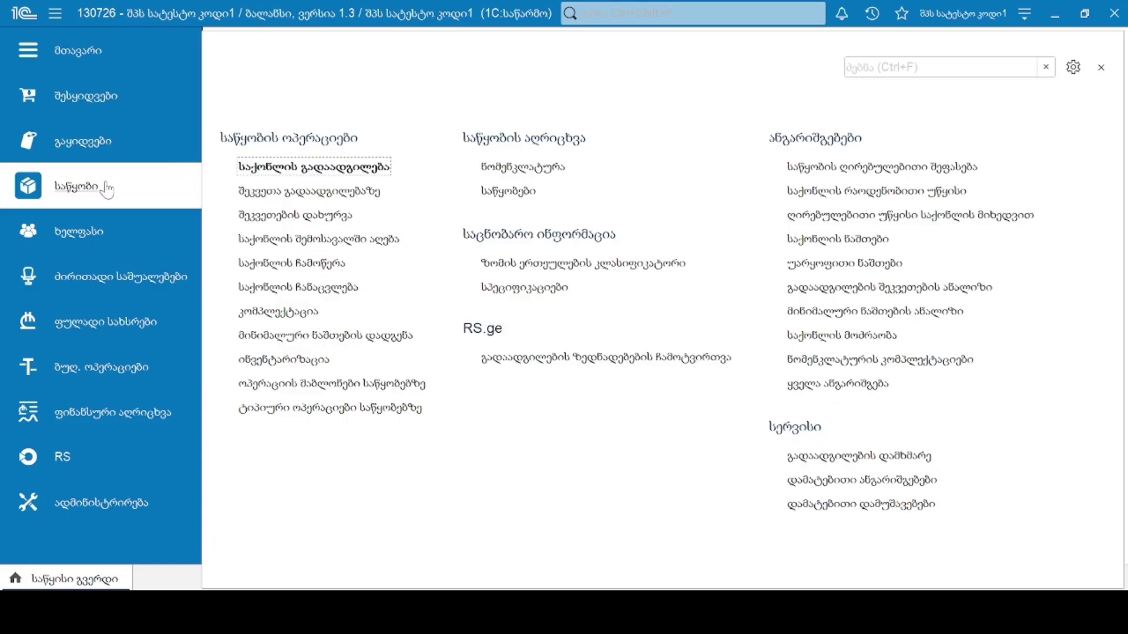
click(330, 169)
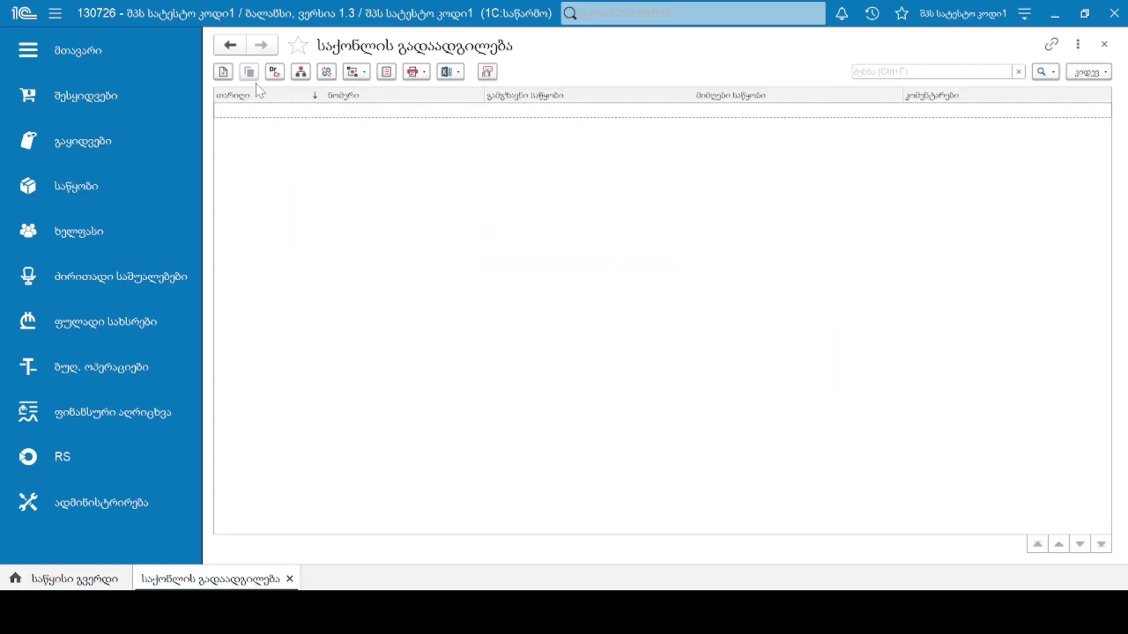
click(223, 72)
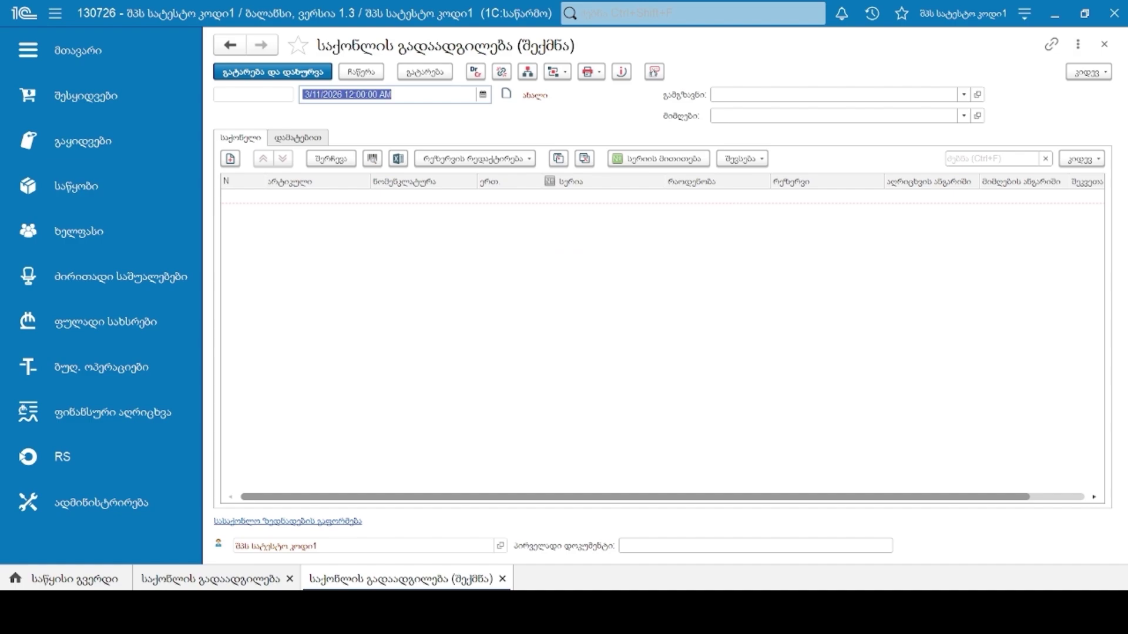
click(742, 95)
click(742, 131)
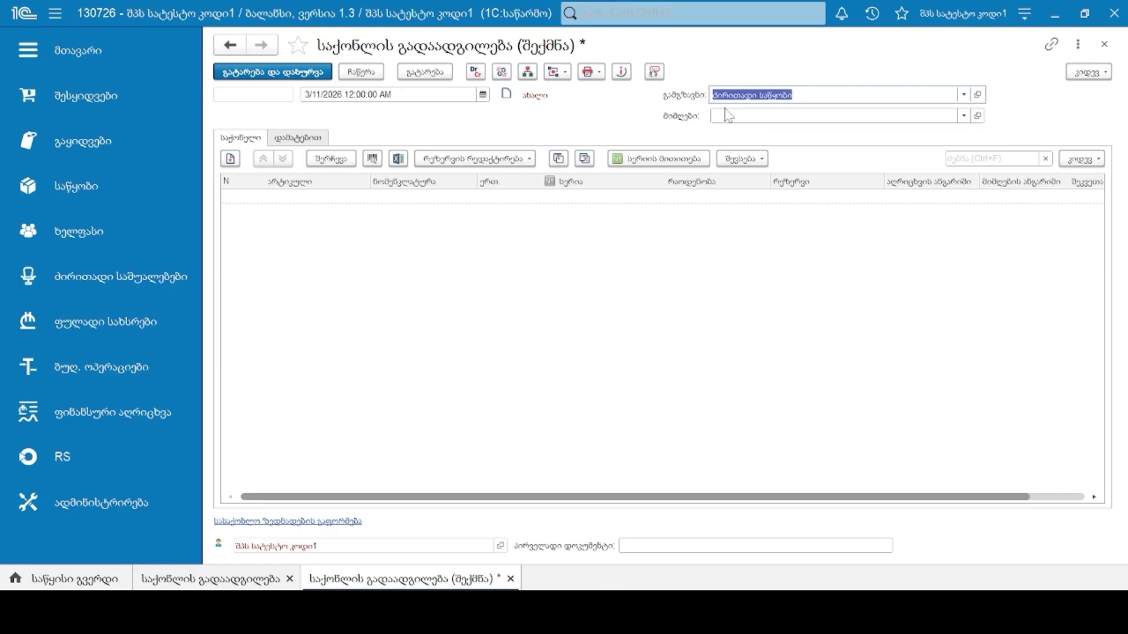
click(741, 116)
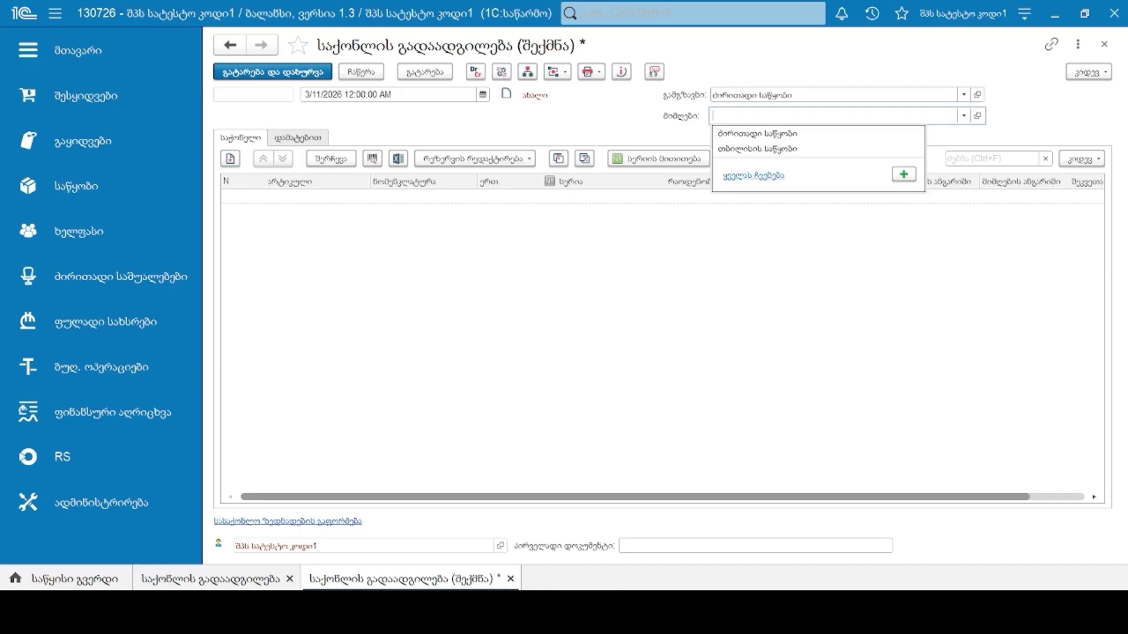
click(745, 150)
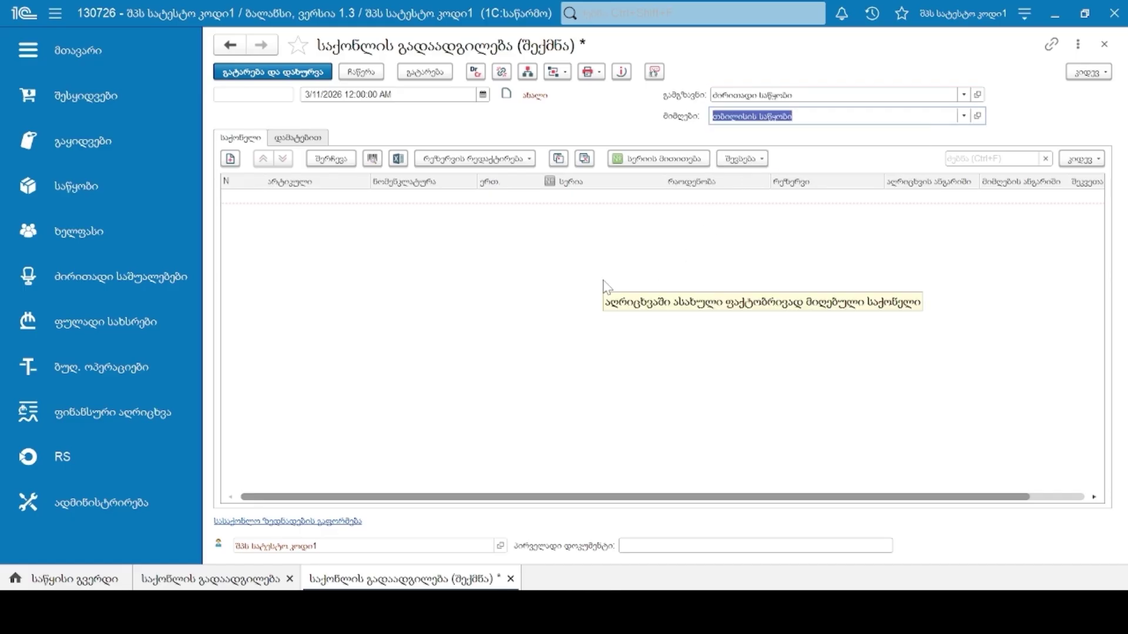
- Add the item წიწაკა with quantity 2 to the goods transfer, post the document and close the transfer list
click(230, 159)
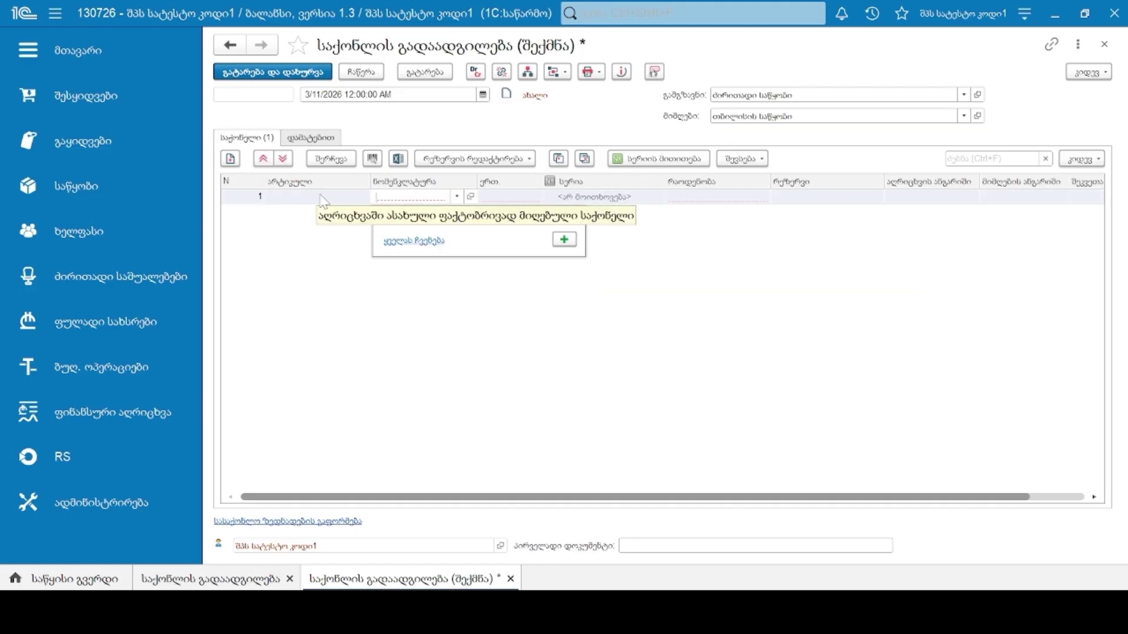
click(451, 214)
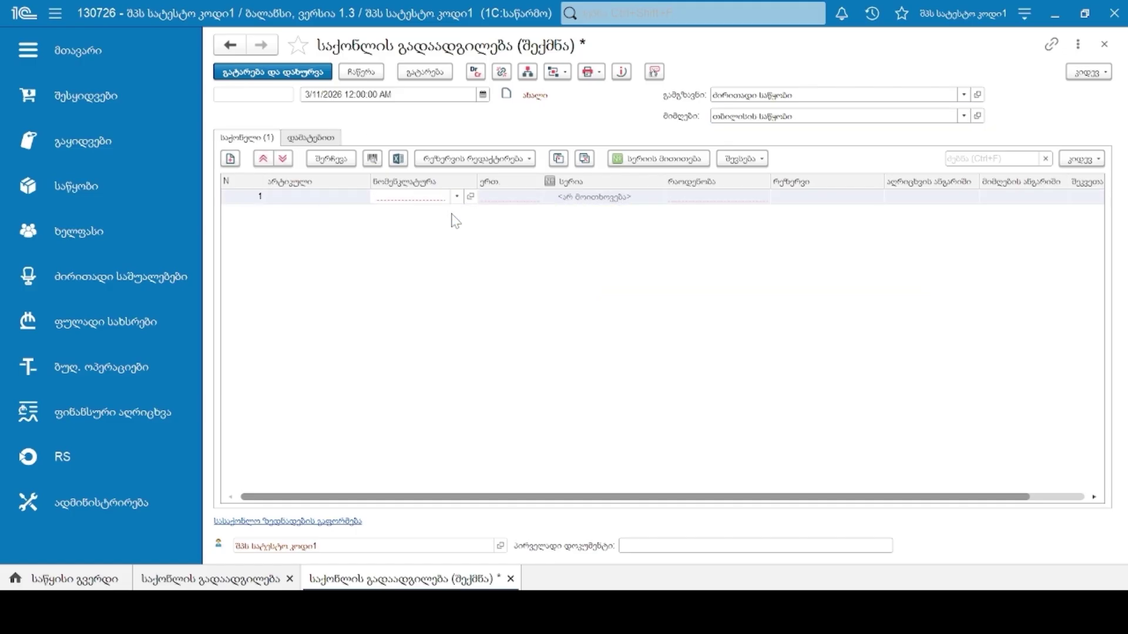
click(763, 282)
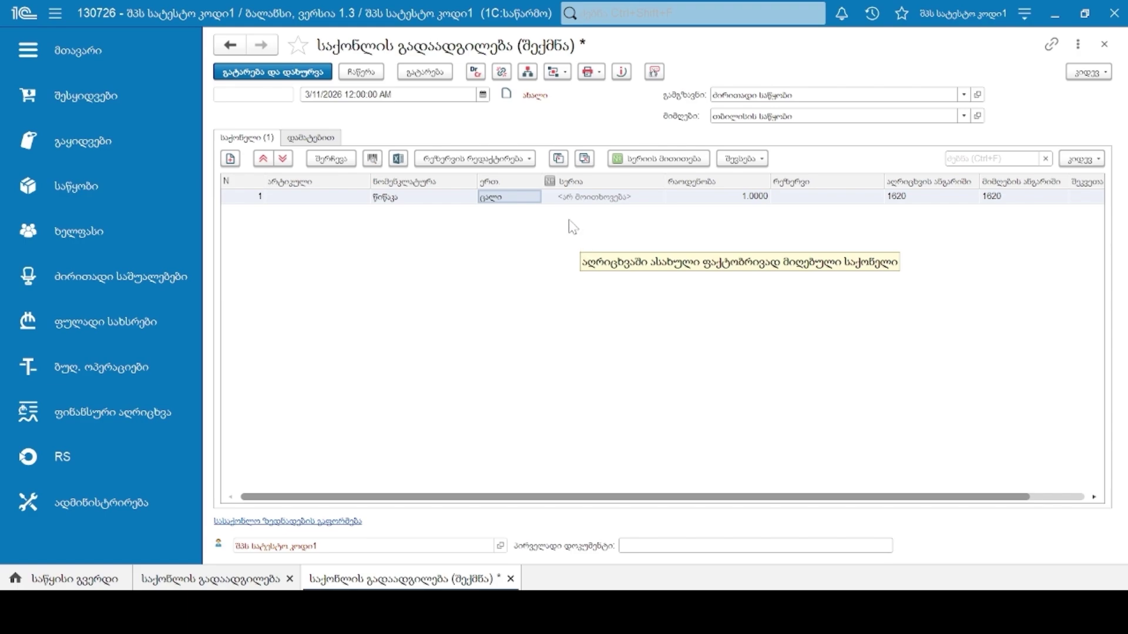
key(Tab)
text(2)
key(Return)
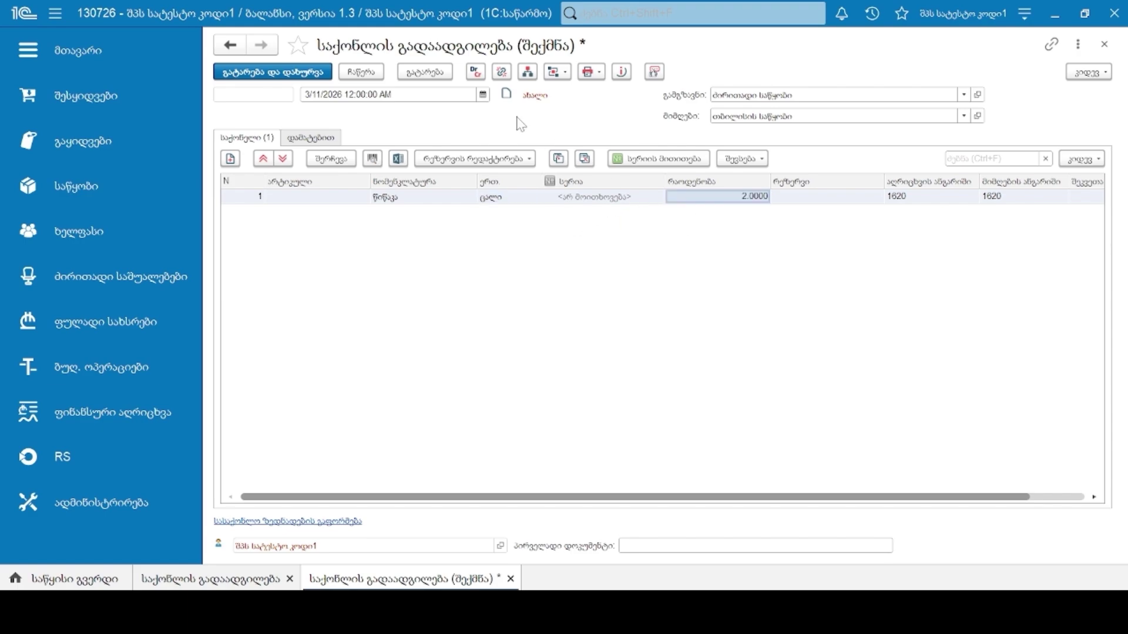
click(275, 69)
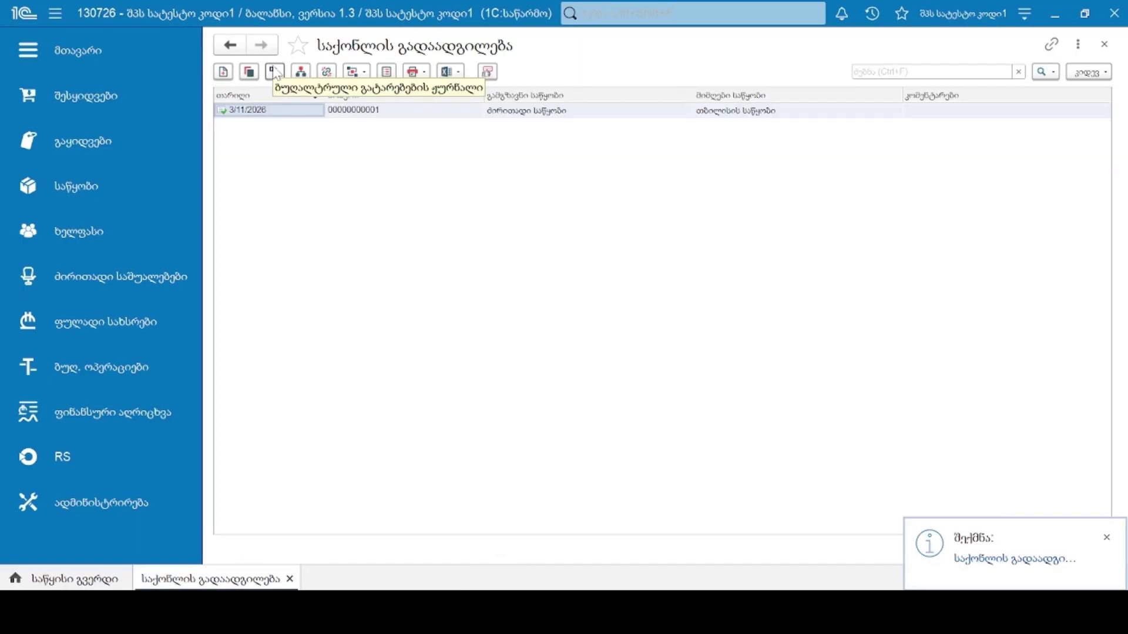
key(Escape)
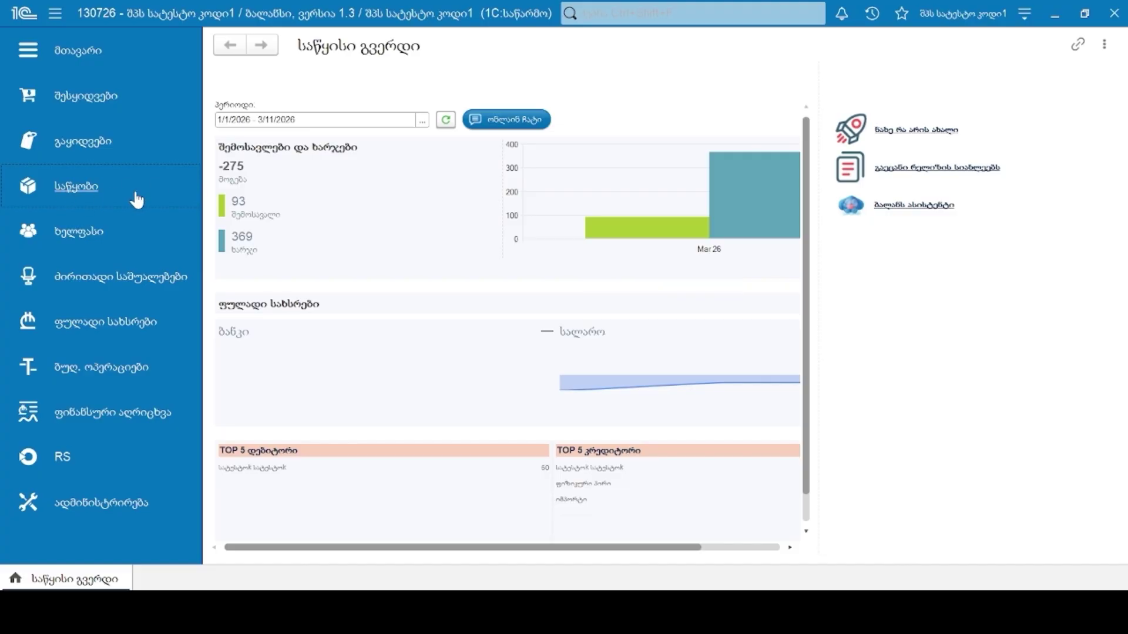
- Create a document for taking goods into income (საქონლის შემოსავალში აღება) with ძირითადი საწყობი as its warehouse
click(93, 189)
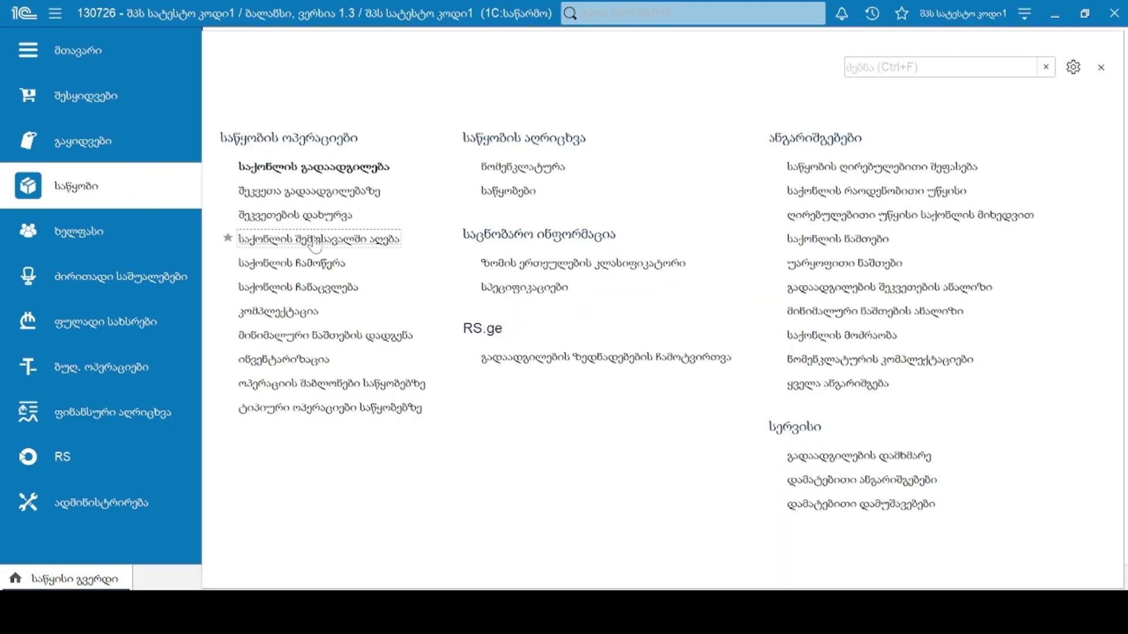
click(328, 238)
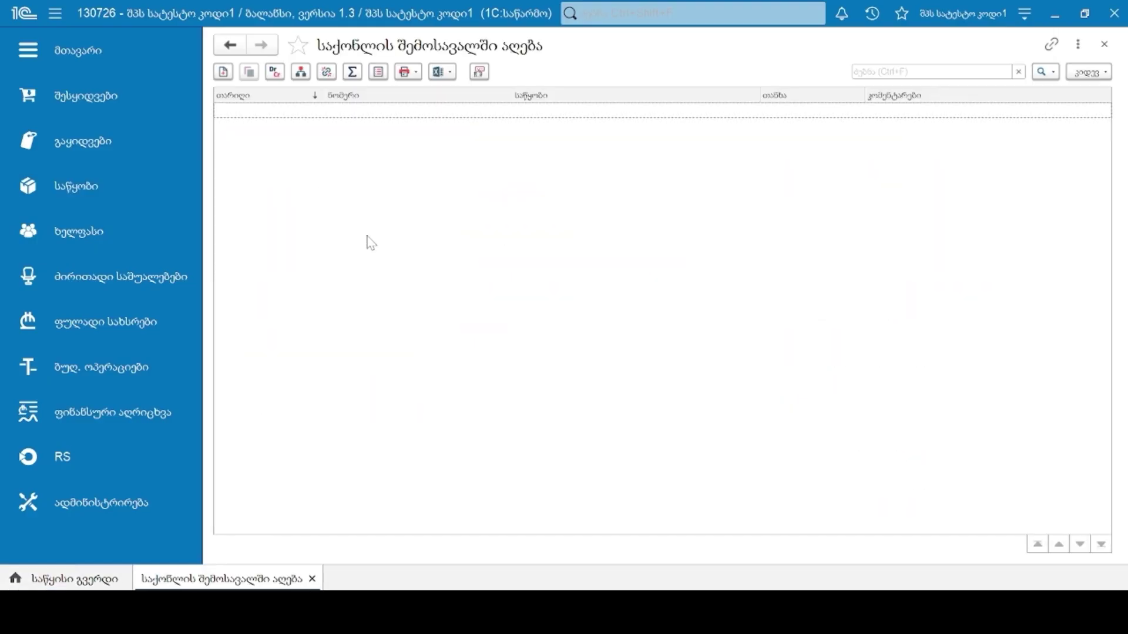
click(224, 73)
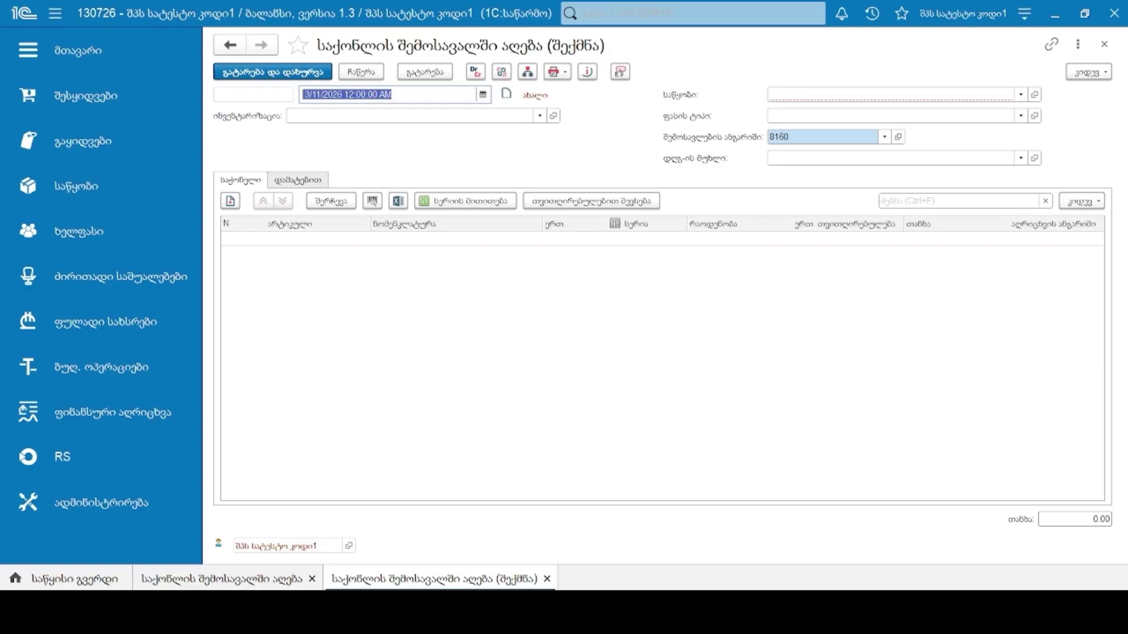
click(1021, 94)
click(811, 125)
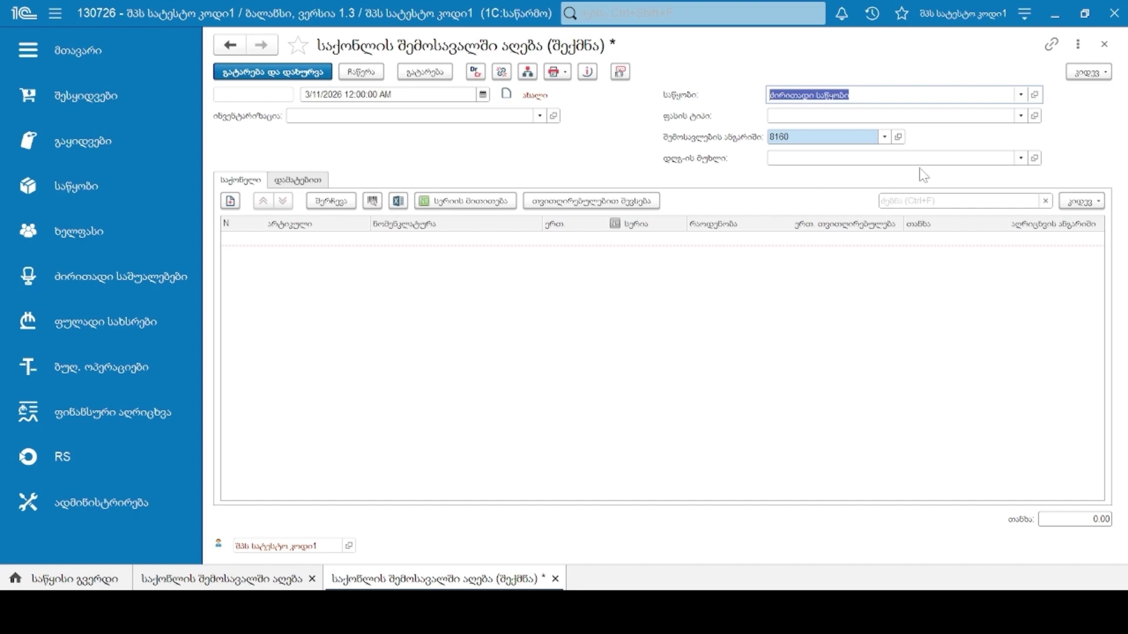
- Examine the list of VAT articles (დღგ-ის მუხლები) available for the document and close it without choosing one
click(811, 158)
click(811, 252)
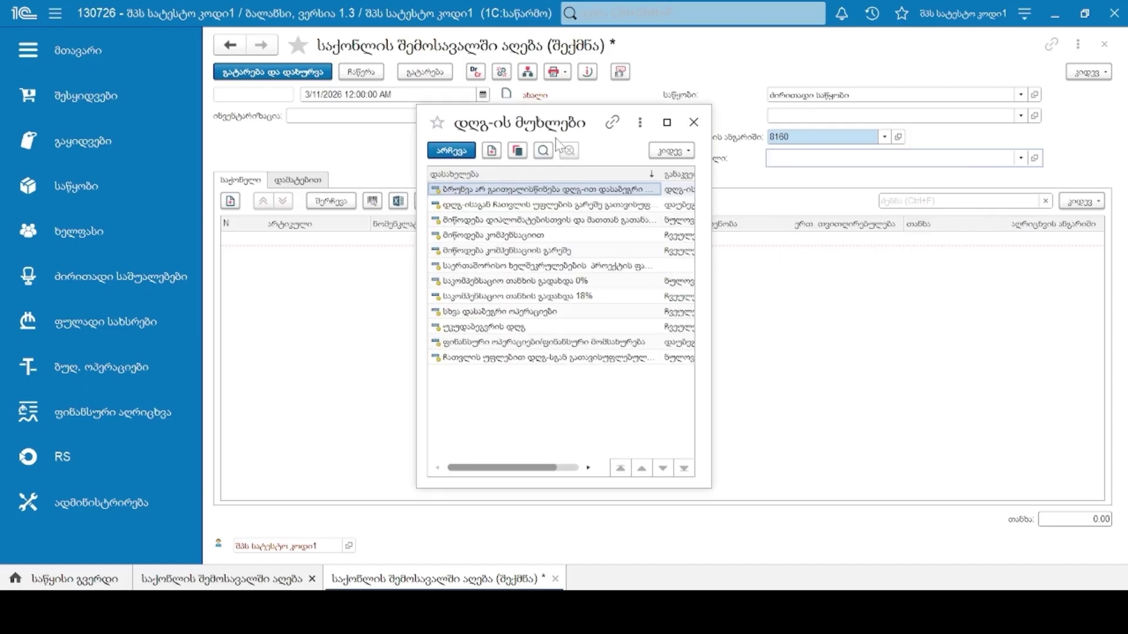
click(693, 122)
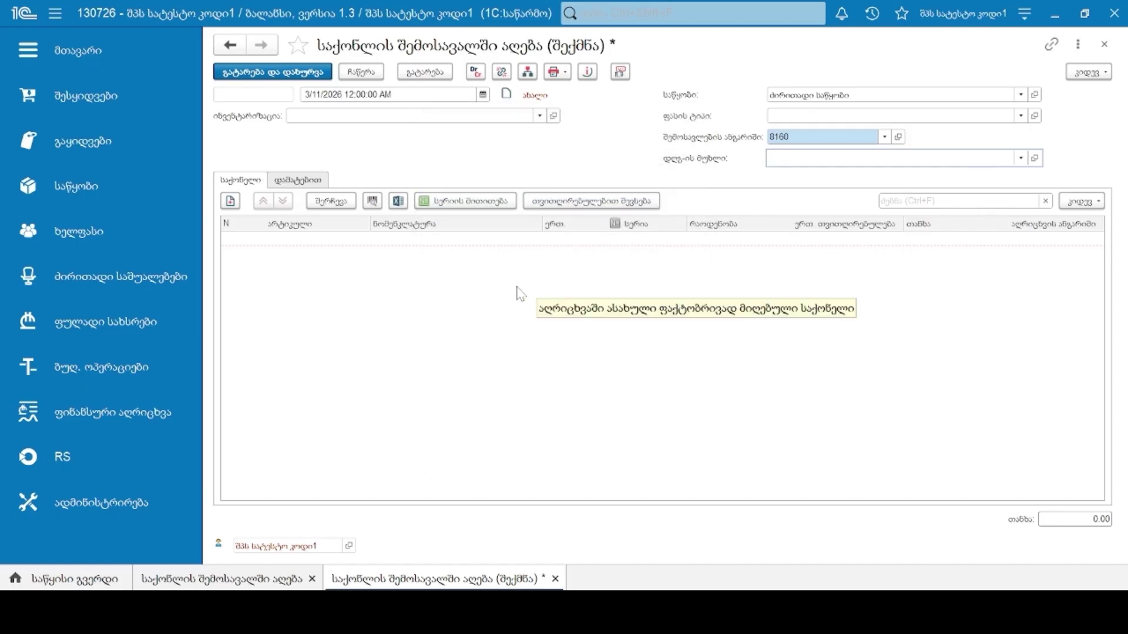
- Add the item წიწაკა with quantity 2 to the income document and fill in its cost with თვითღირებულებით შევსება
click(229, 201)
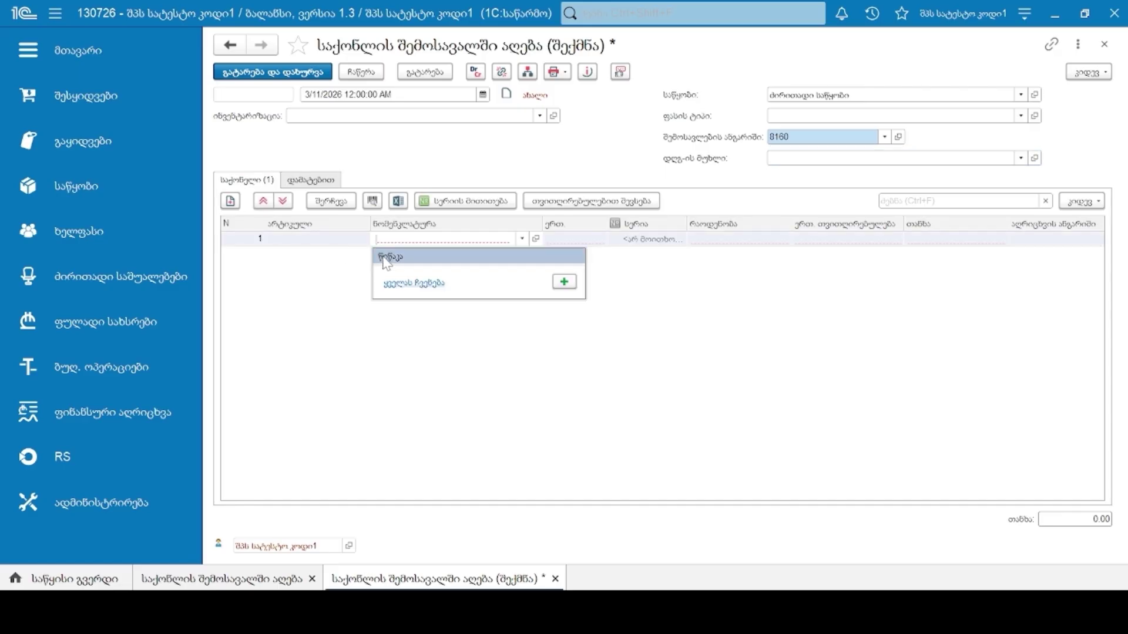
click(388, 258)
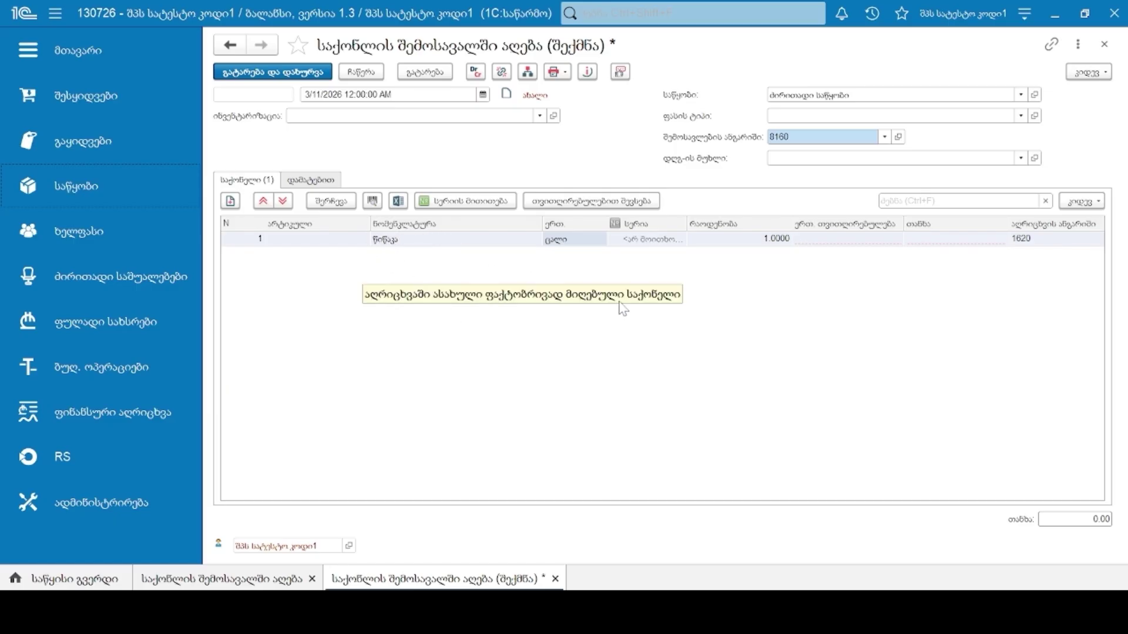
click(761, 239)
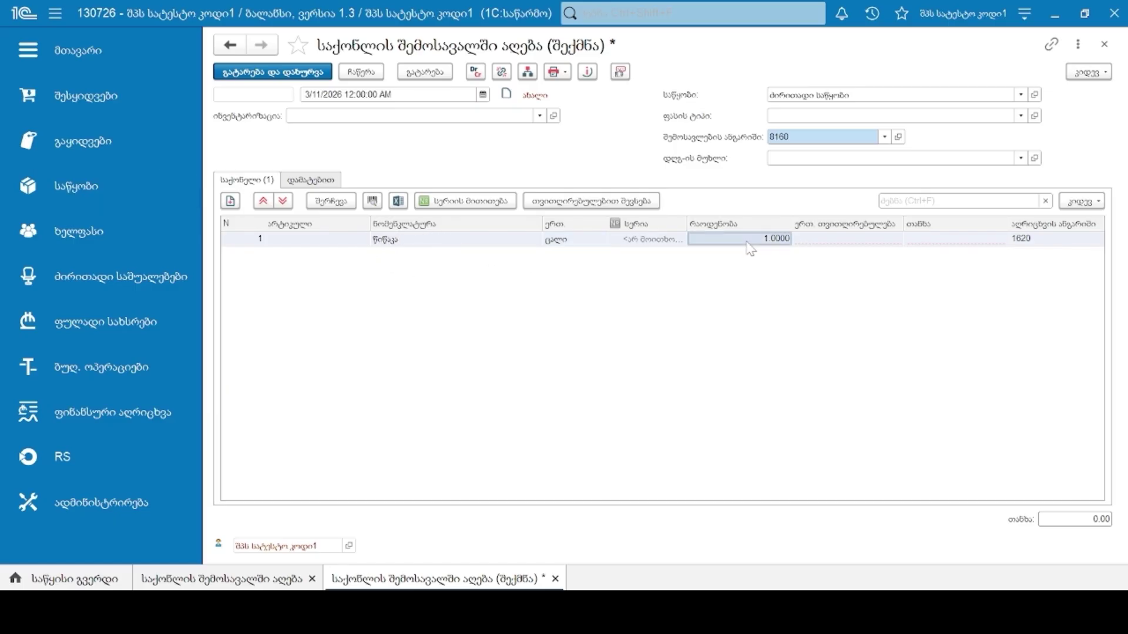
text(2)
key(Return)
click(585, 202)
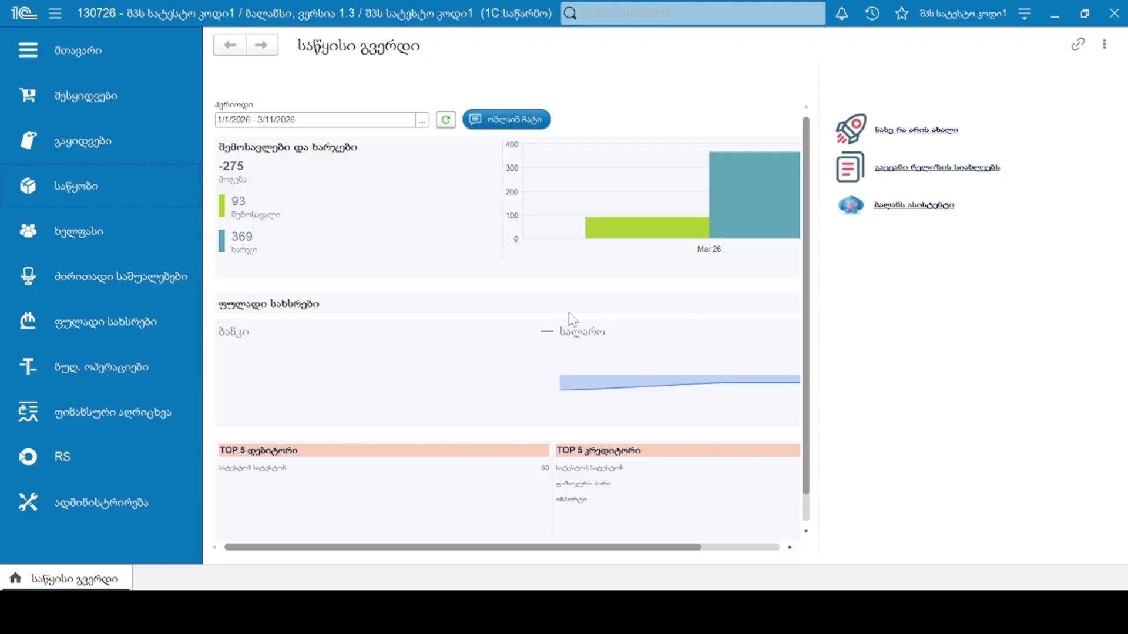
- Create a goods write-off (საქონლის ჩამოწერა) of type სახარჯი მასალების ჩამოწერა with ძირითადი საწყობი as its warehouse
click(66, 189)
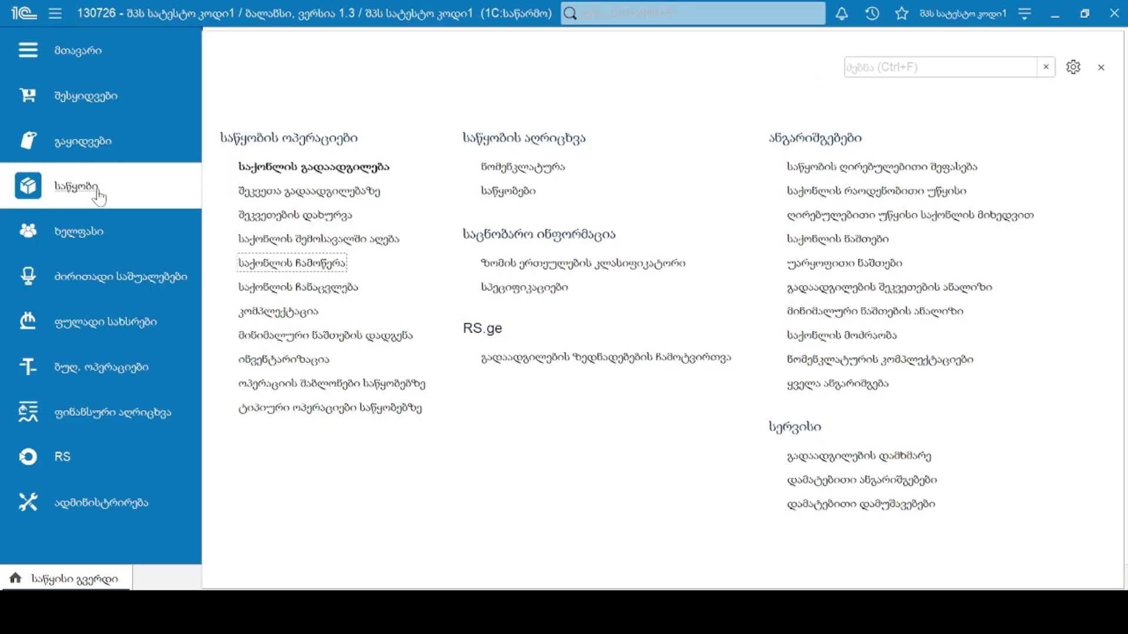
click(286, 264)
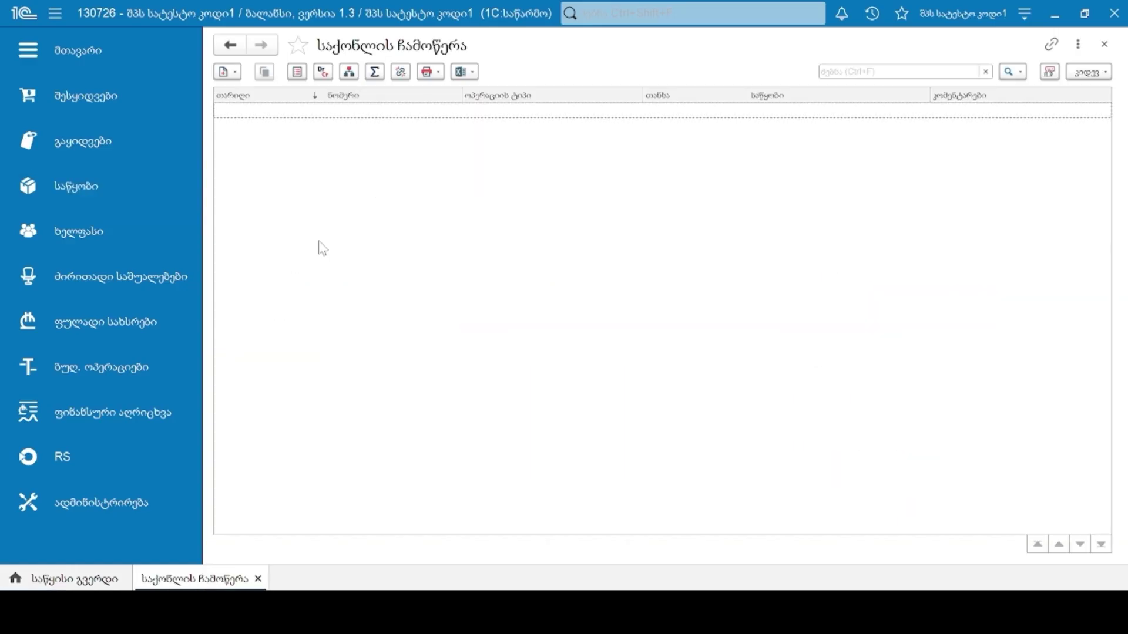
click(229, 73)
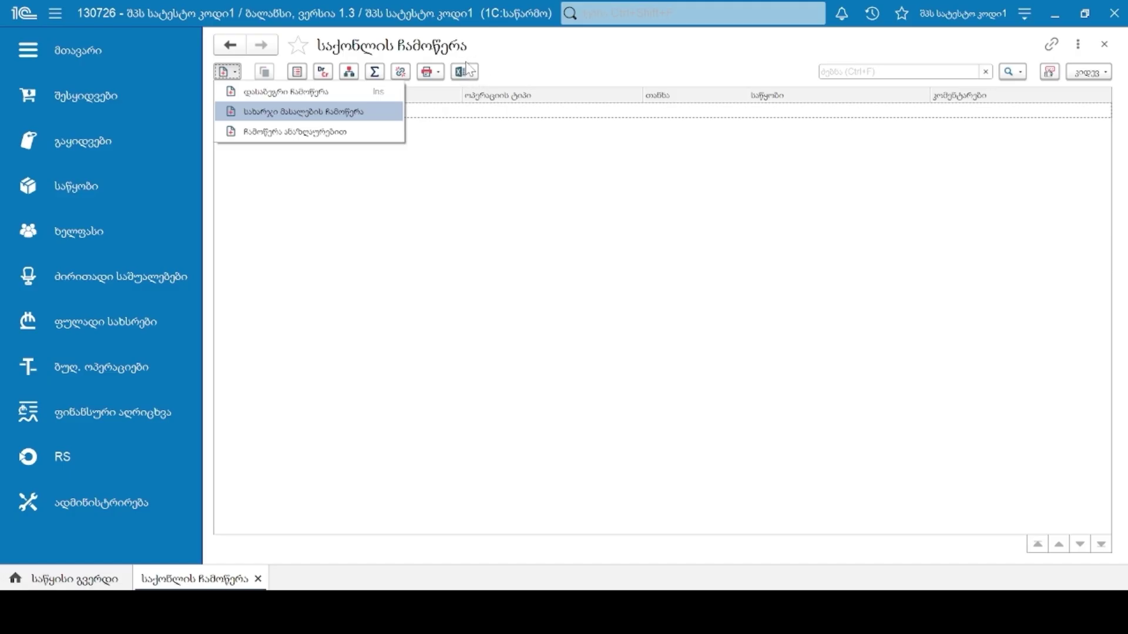
click(369, 113)
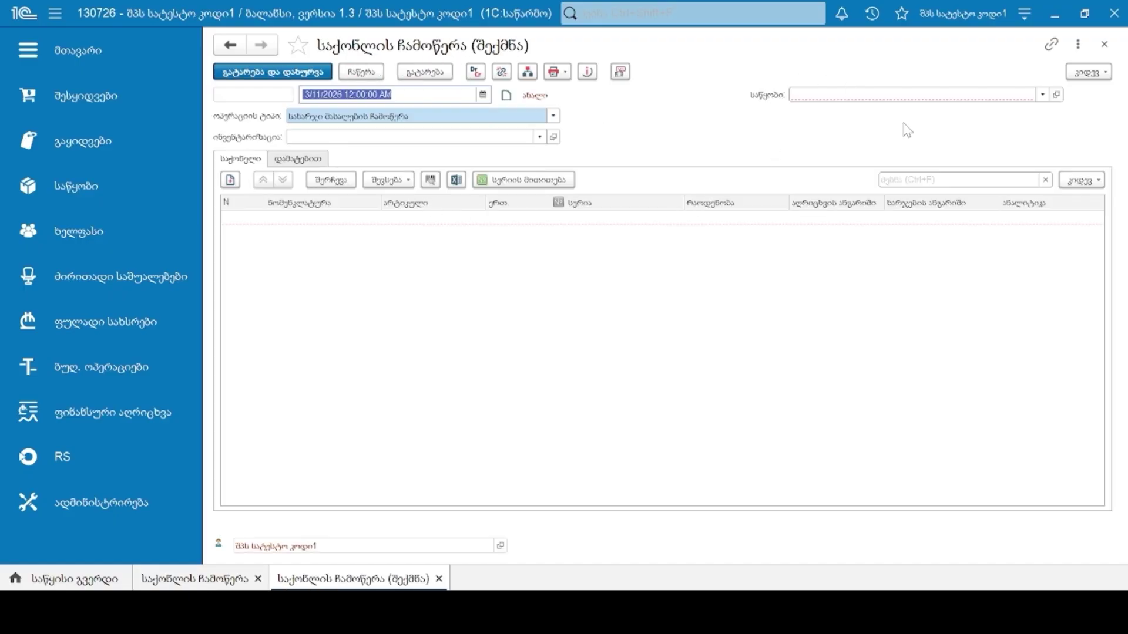
click(869, 95)
click(833, 113)
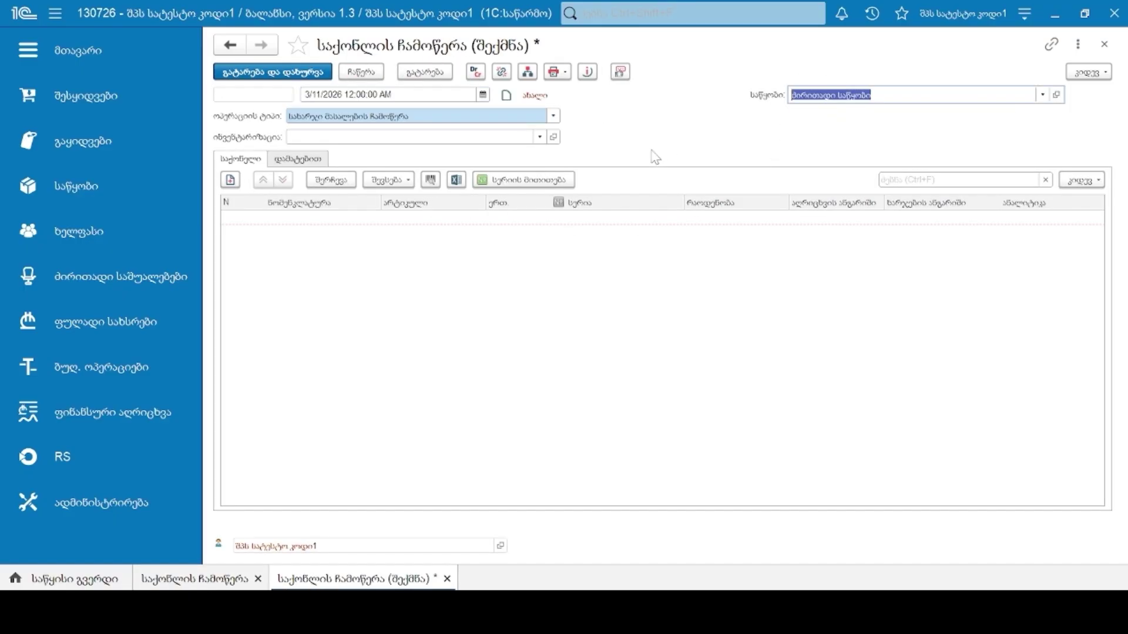
click(598, 150)
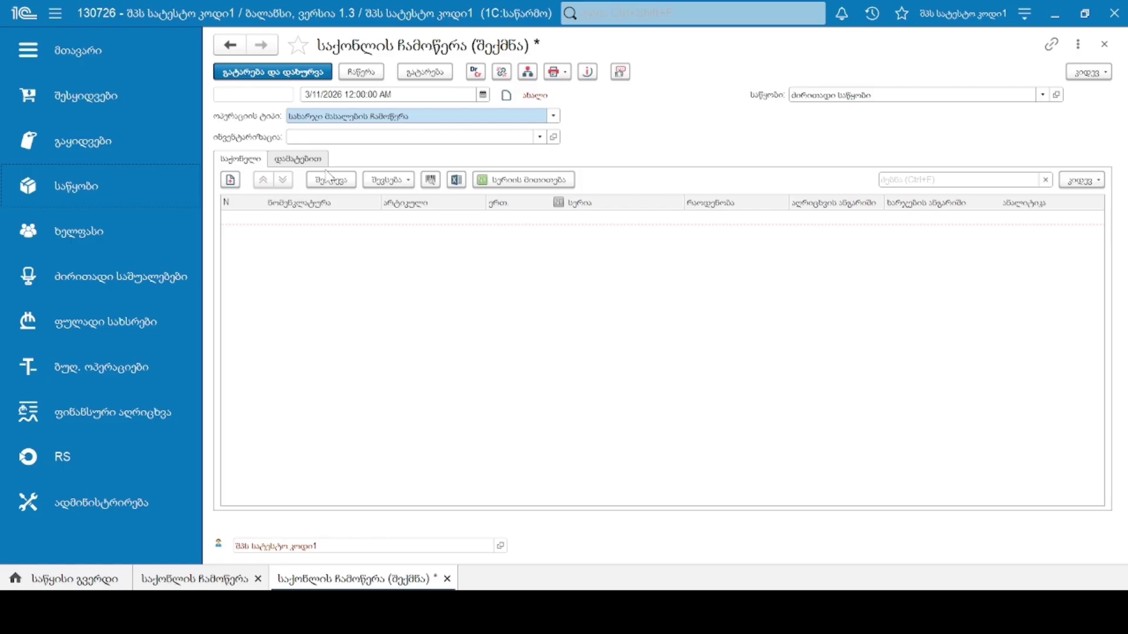
- Add the item წიწაკა with quantity 2 to the consumable materials write-off
click(230, 180)
click(351, 237)
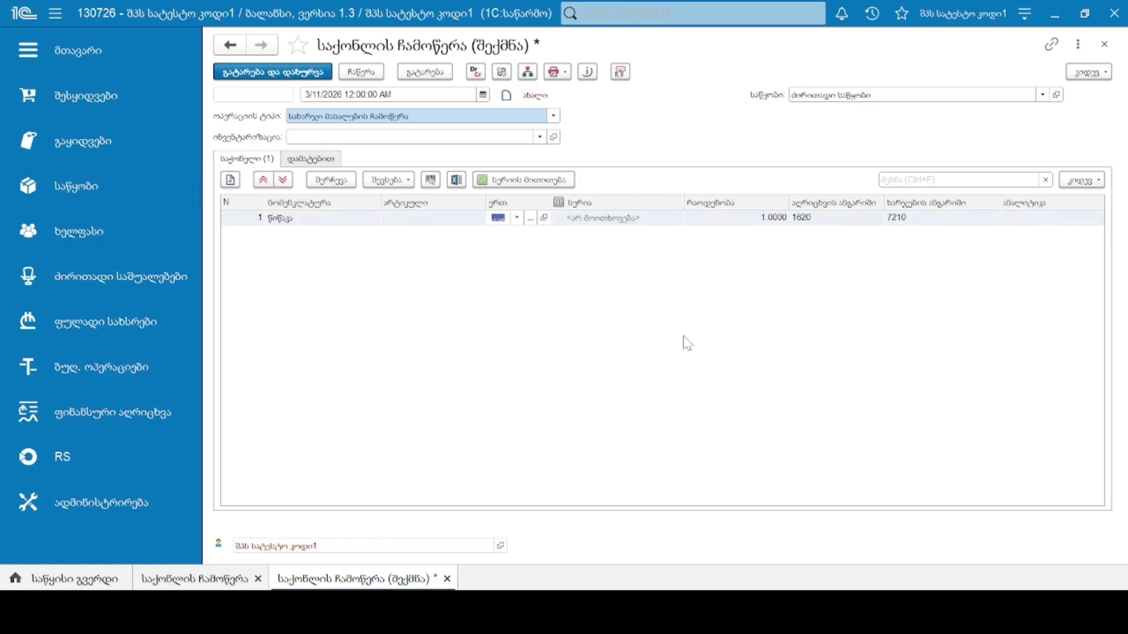
click(745, 222)
text(2)
key(Return)
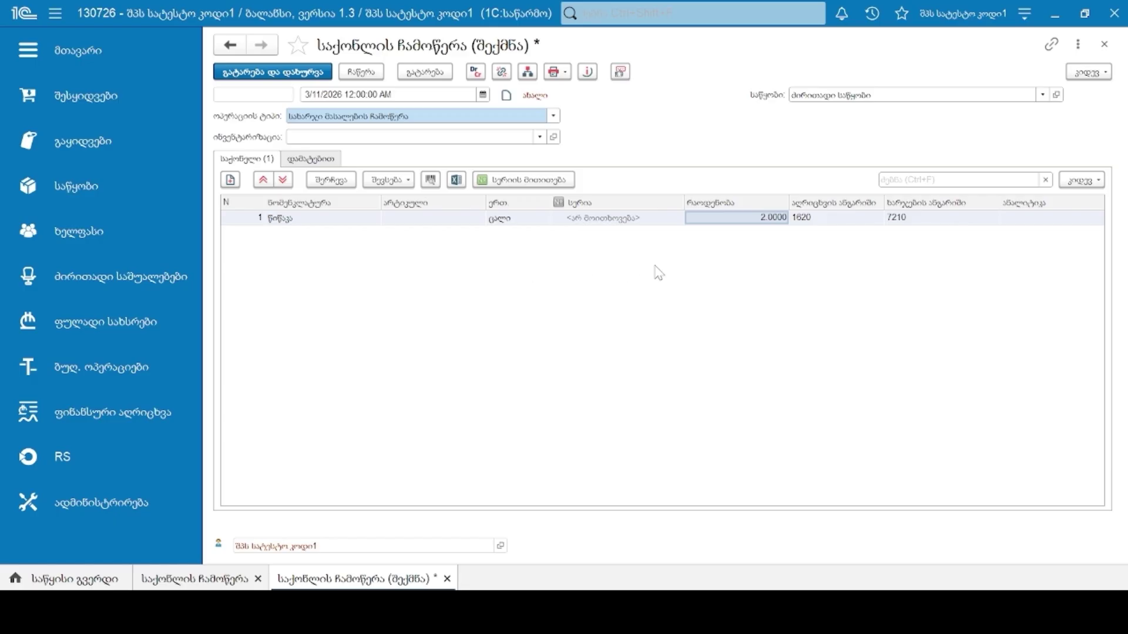
- View the chart of accounts offered for filling the expense account without choosing one, and post and close the consumable materials write-off
click(904, 221)
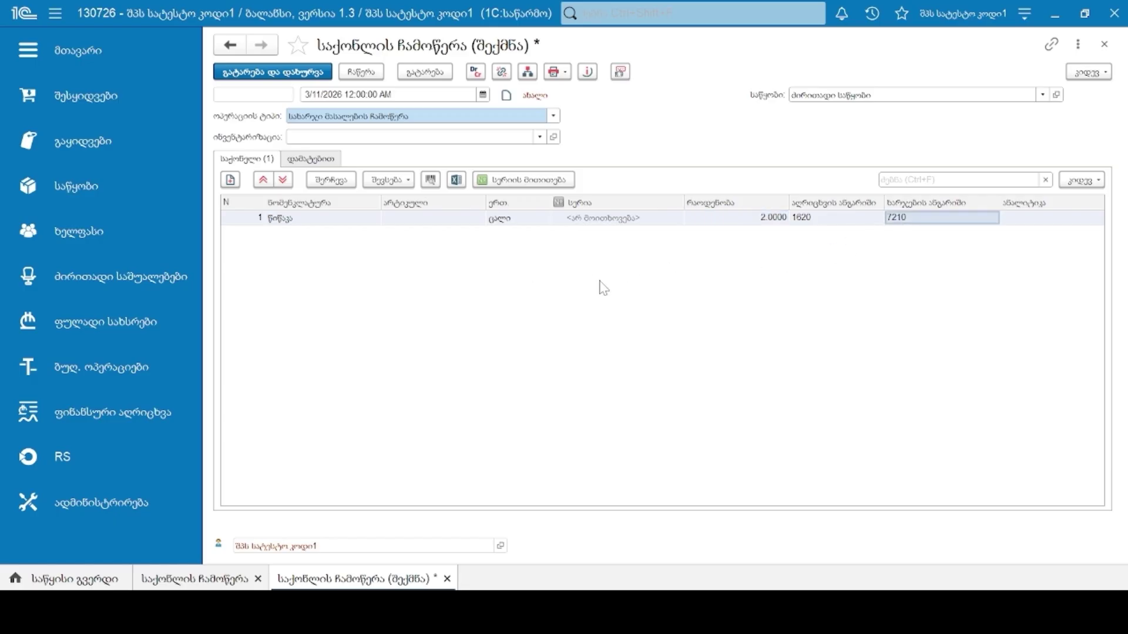
click(393, 180)
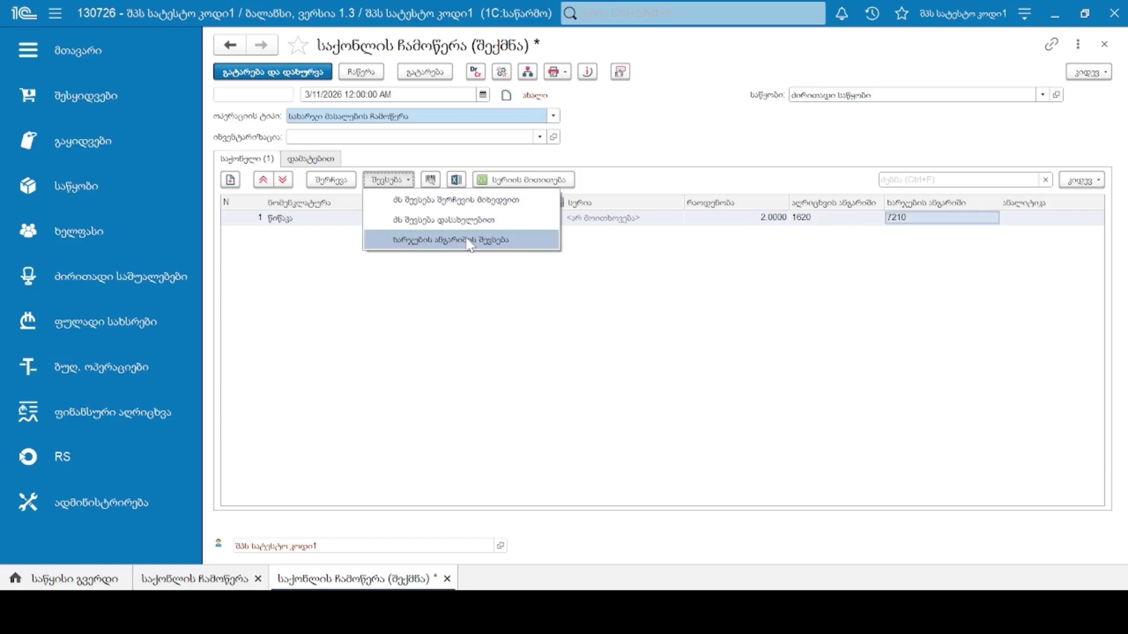
click(419, 241)
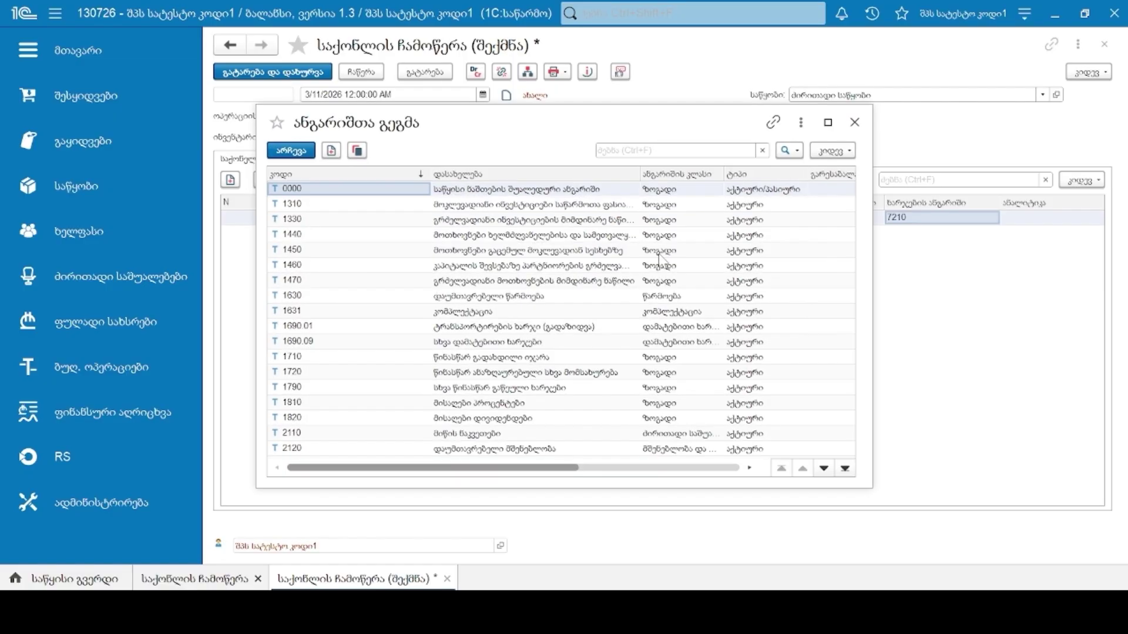
click(855, 123)
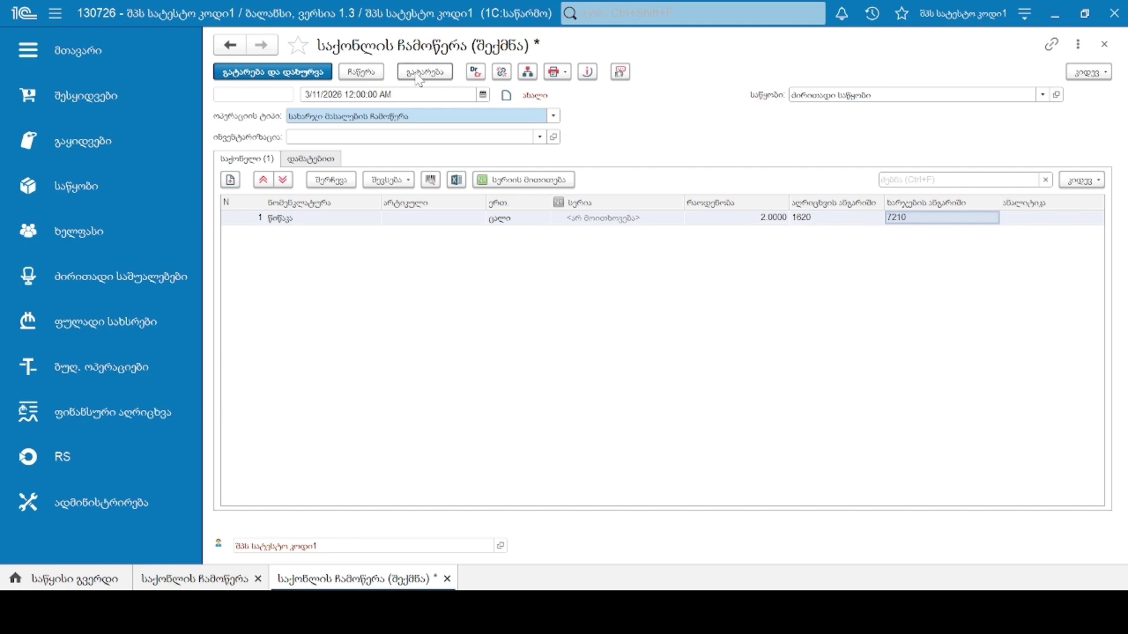
click(263, 76)
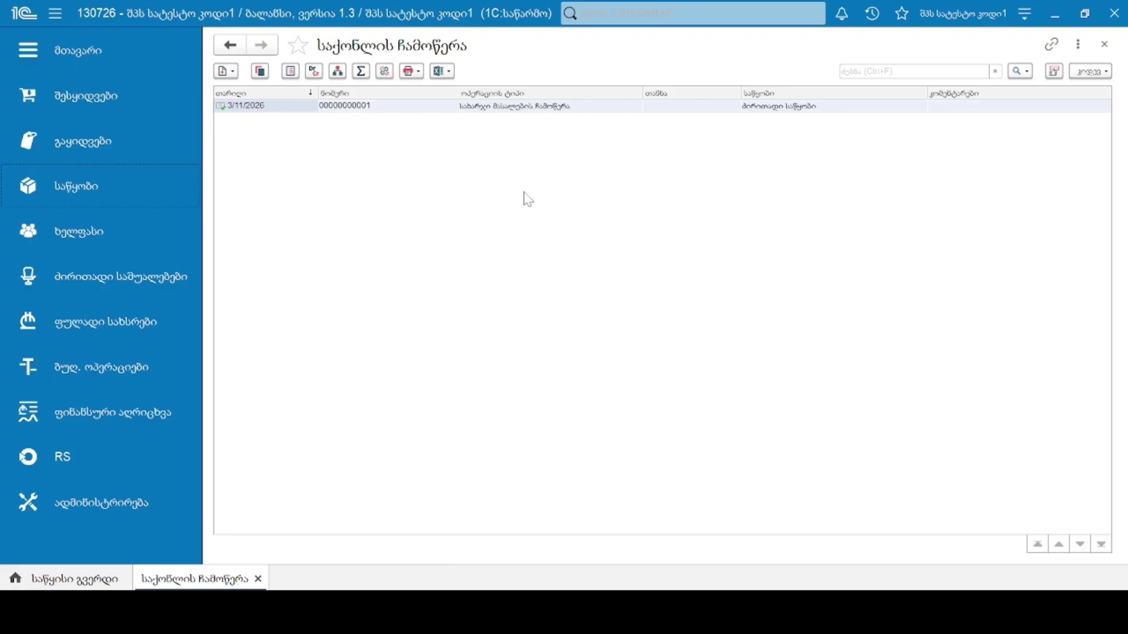
- Create a goods write-off of type დასაბეგრი ჩამოწერა with ძირითადი საწყობი as its warehouse
click(226, 72)
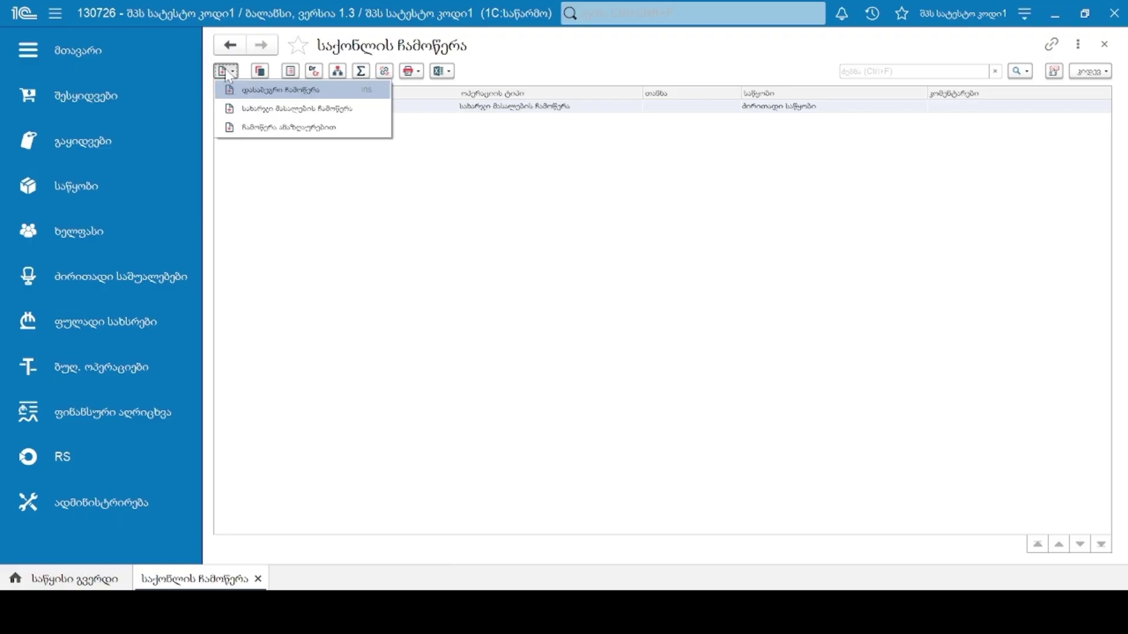
click(282, 89)
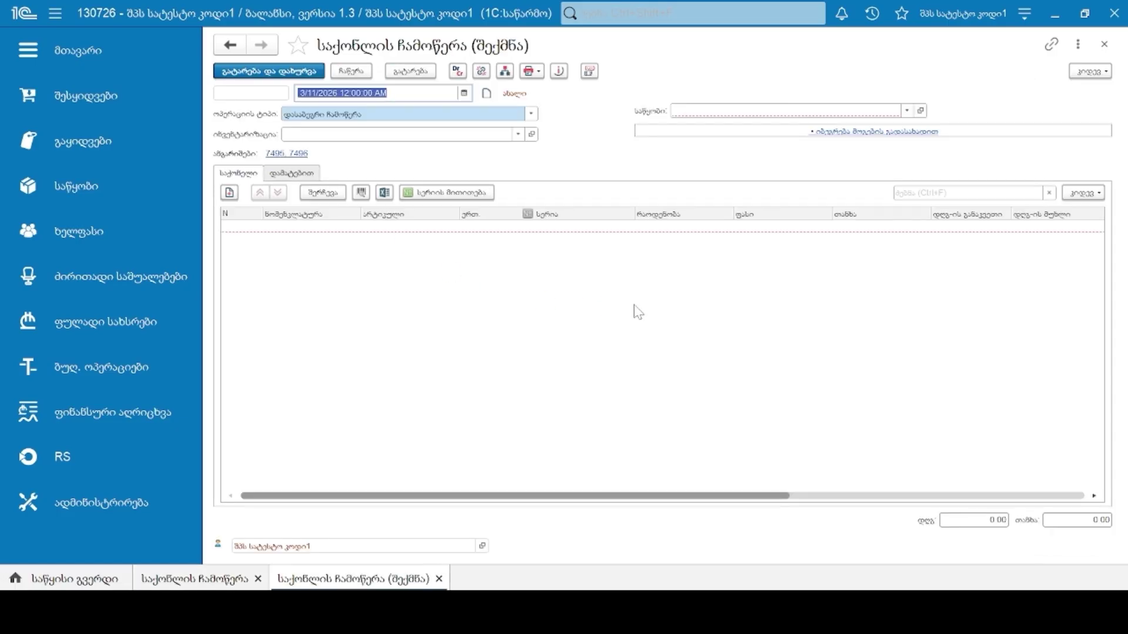
click(716, 110)
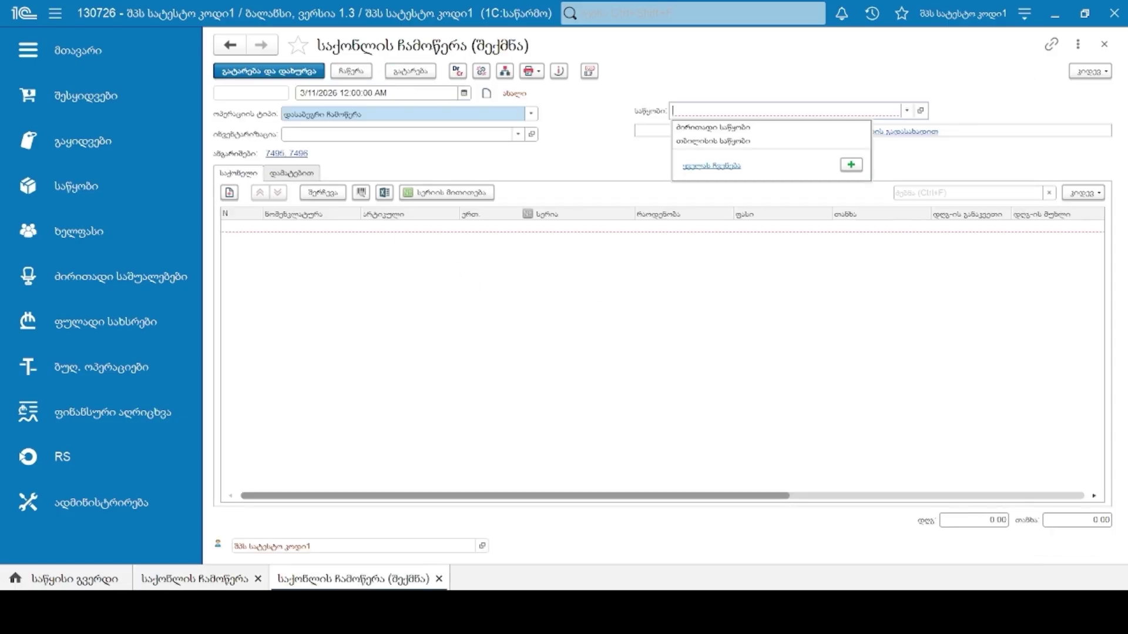
click(720, 126)
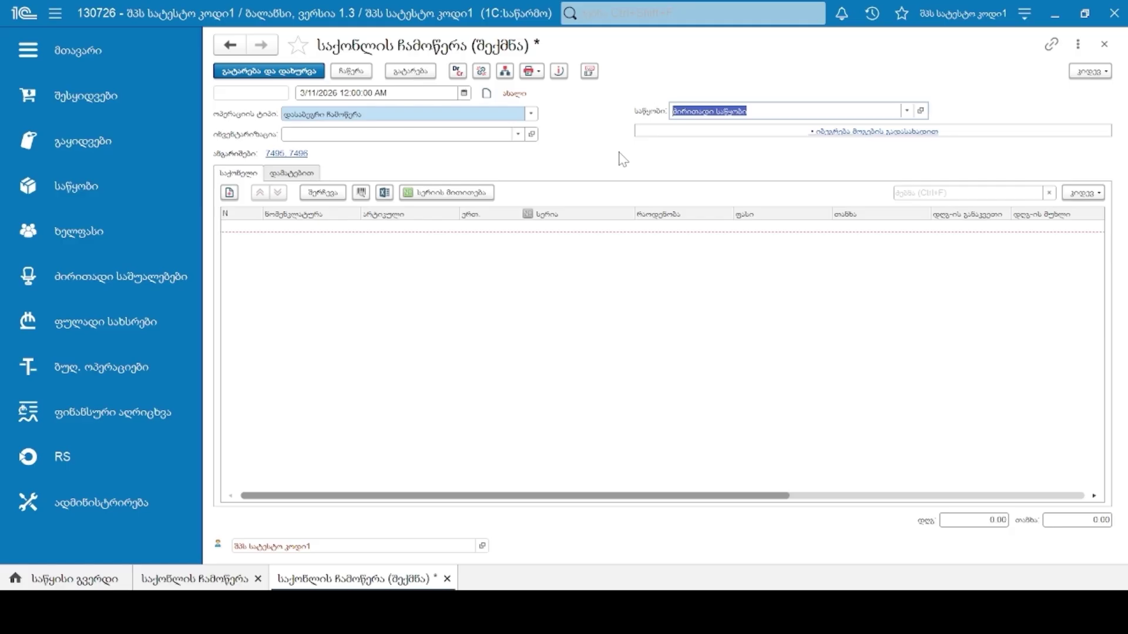
- Add the item წიწაკა to the taxable write-off, review its VAT and account columns, and set its price to 5
click(229, 192)
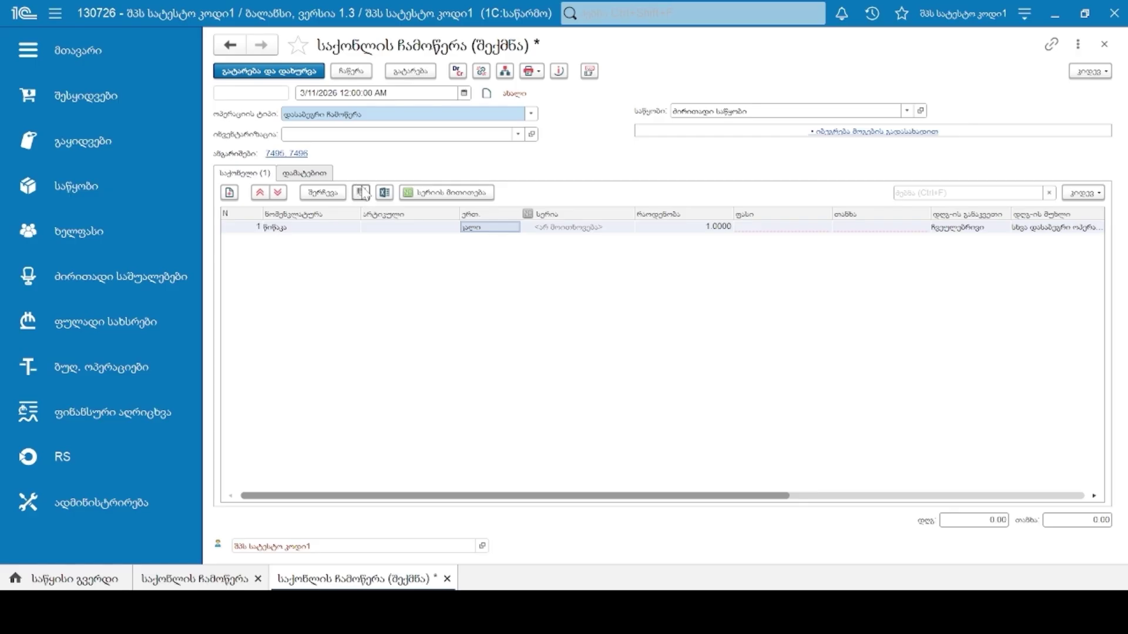
click(635, 313)
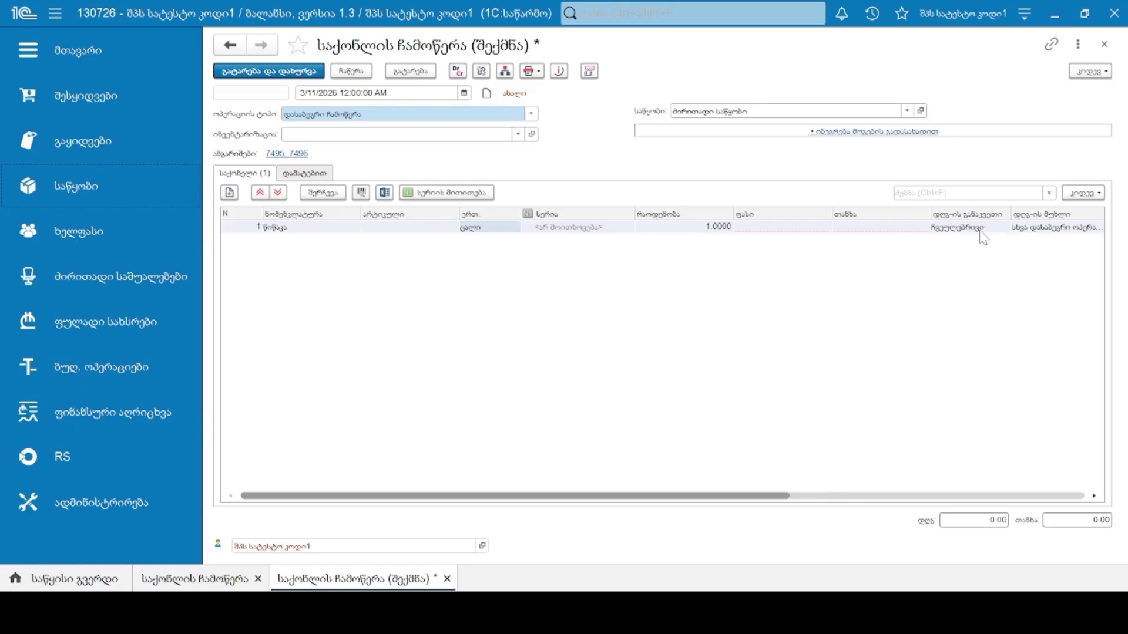
drag(773, 505, 1040, 501)
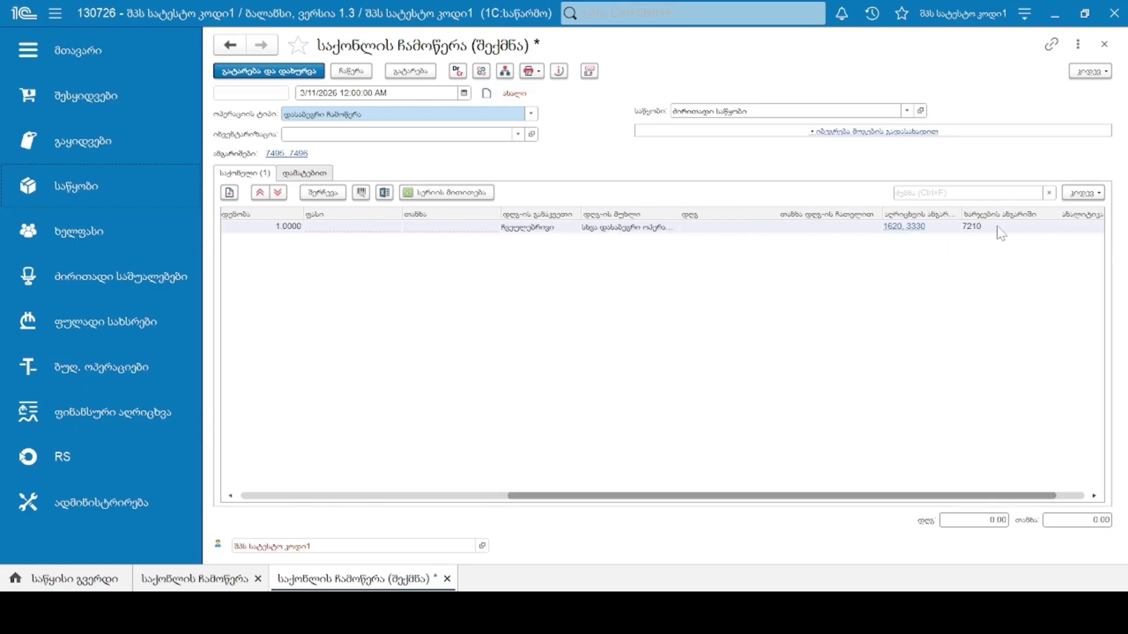
drag(865, 500, 599, 478)
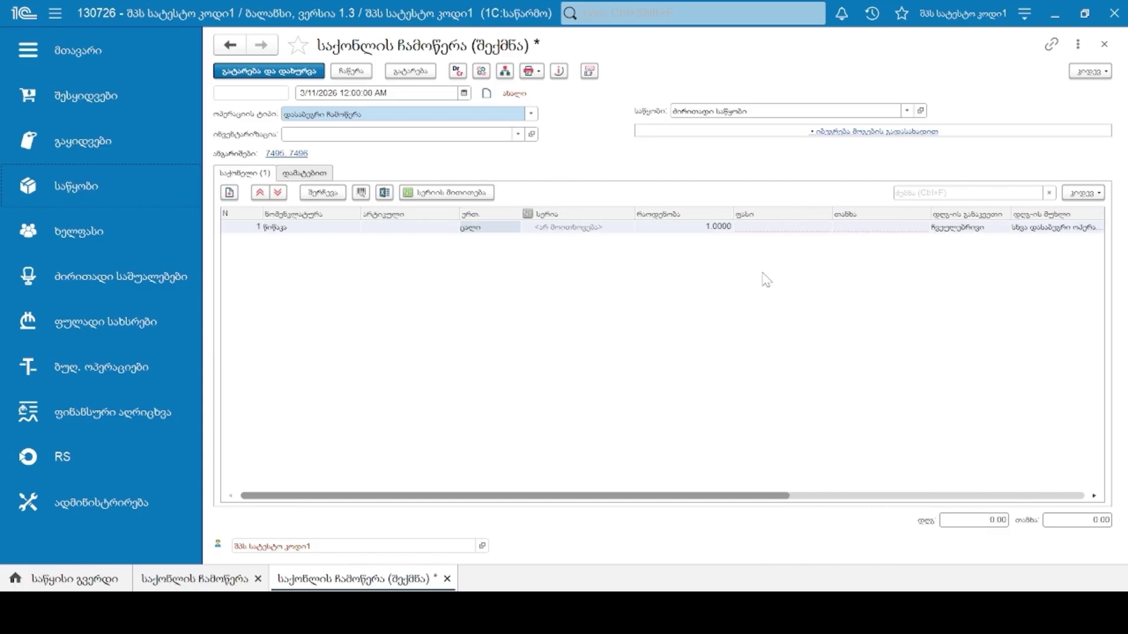
click(775, 227)
text(5)
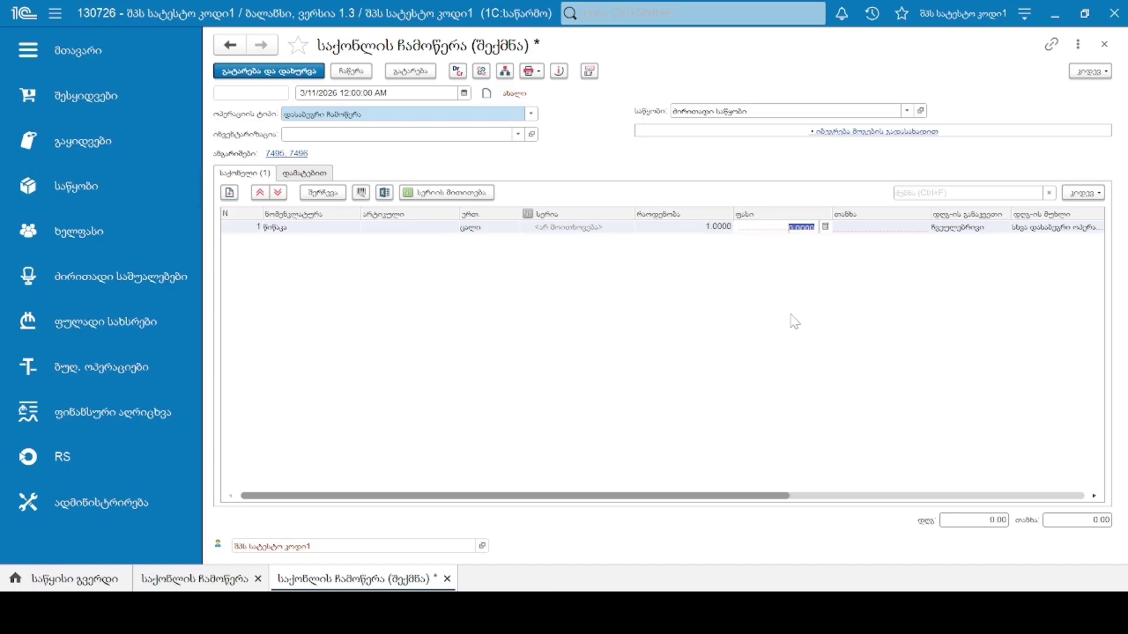
key(Return)
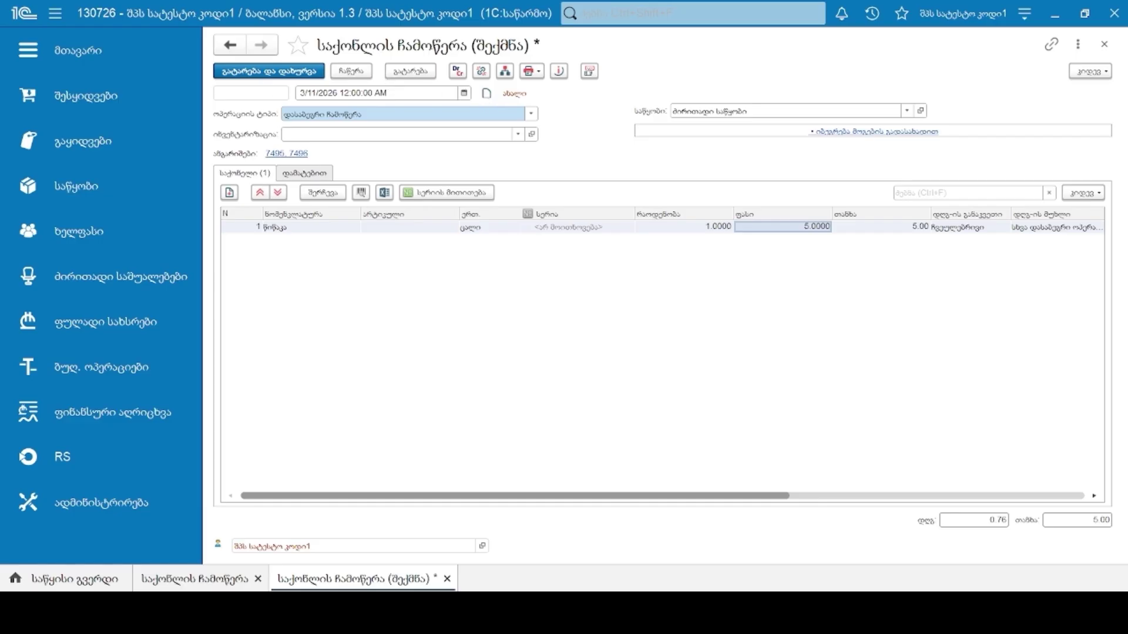
- Post the taxable write-off, view its accounting entries and return to the write-off list
click(393, 73)
click(456, 71)
key(Escape)
key(Escape)
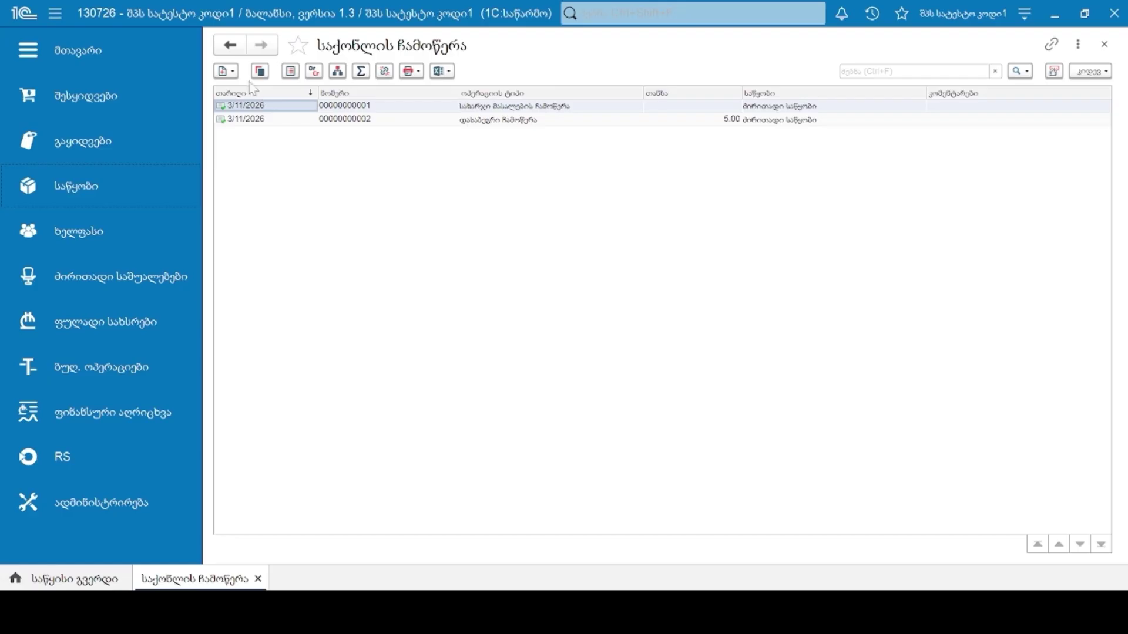
- Create a goods write-off of type ჩამოწერა ანაზღაურებით with ძირითადი საწყობი as its warehouse
click(225, 71)
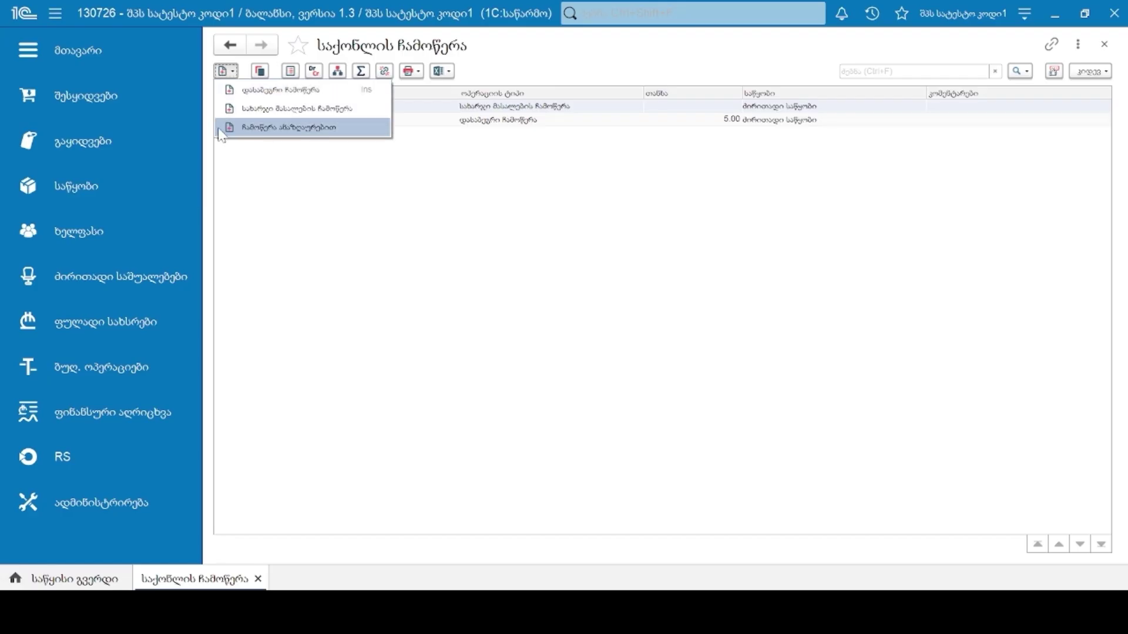
click(302, 131)
click(750, 114)
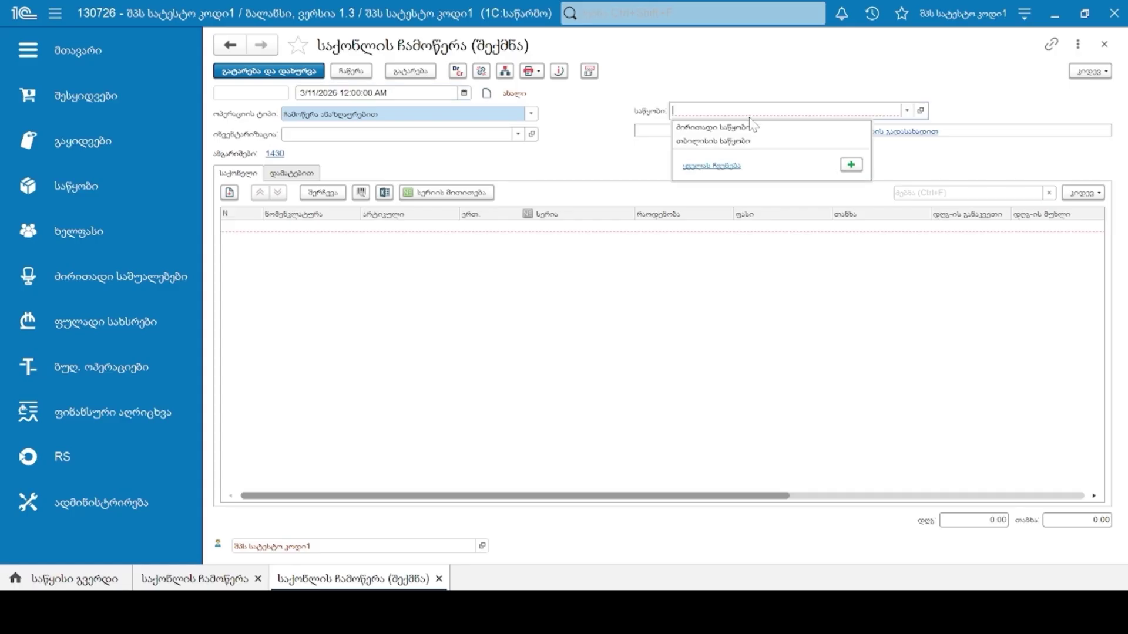
click(677, 123)
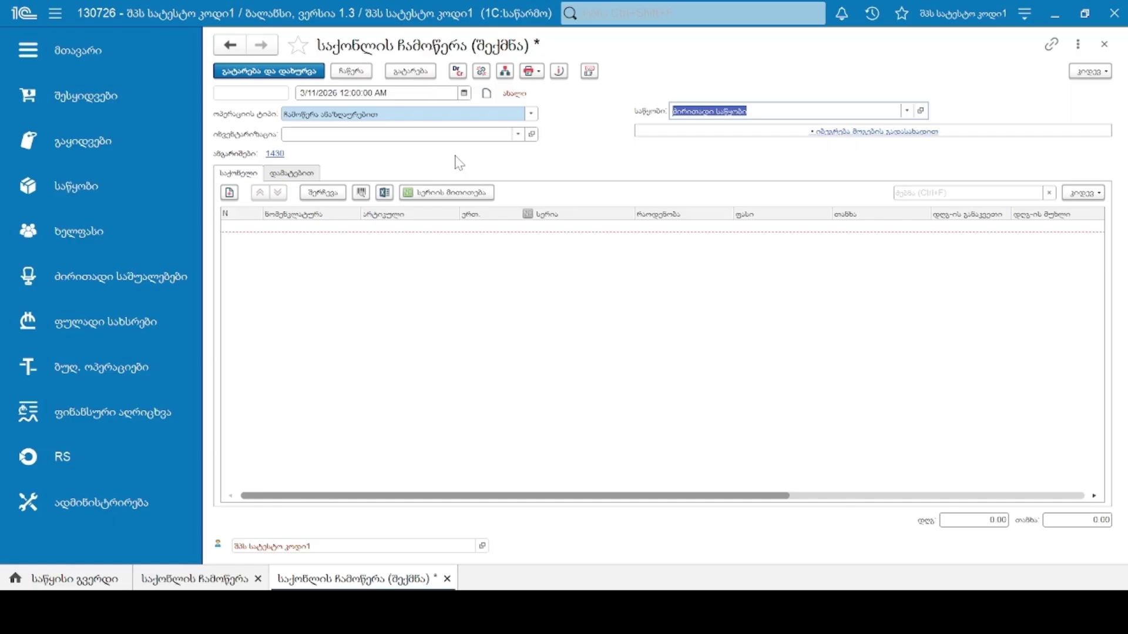
- Add the item წიწაკა to the write-off with reimbursement, review its VAT and account columns, and set its price to 5
click(229, 194)
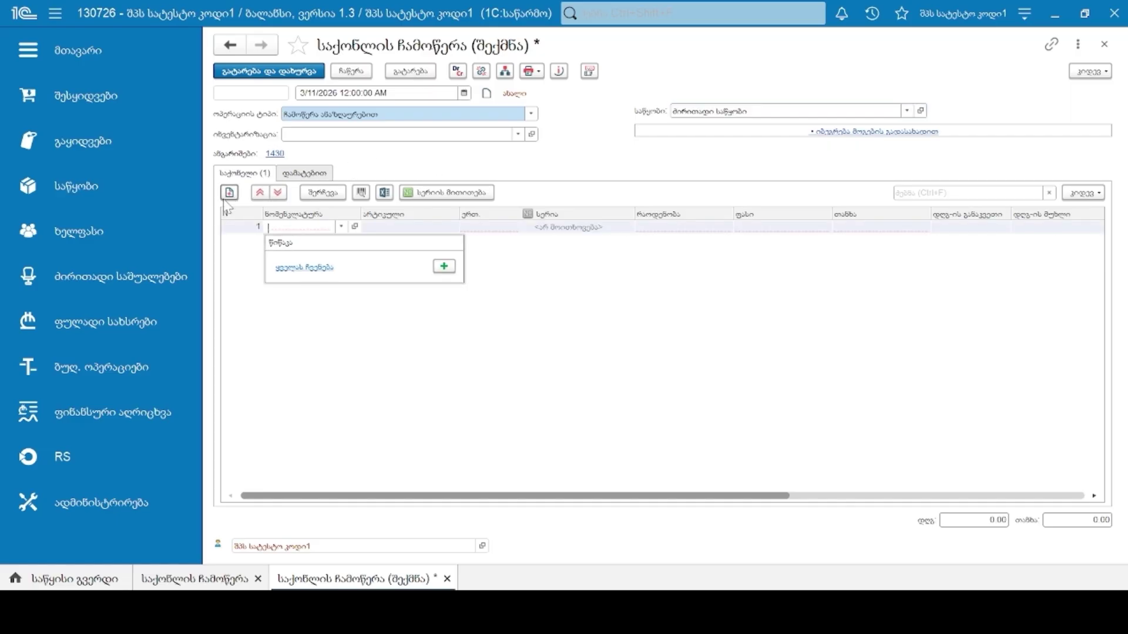
click(293, 243)
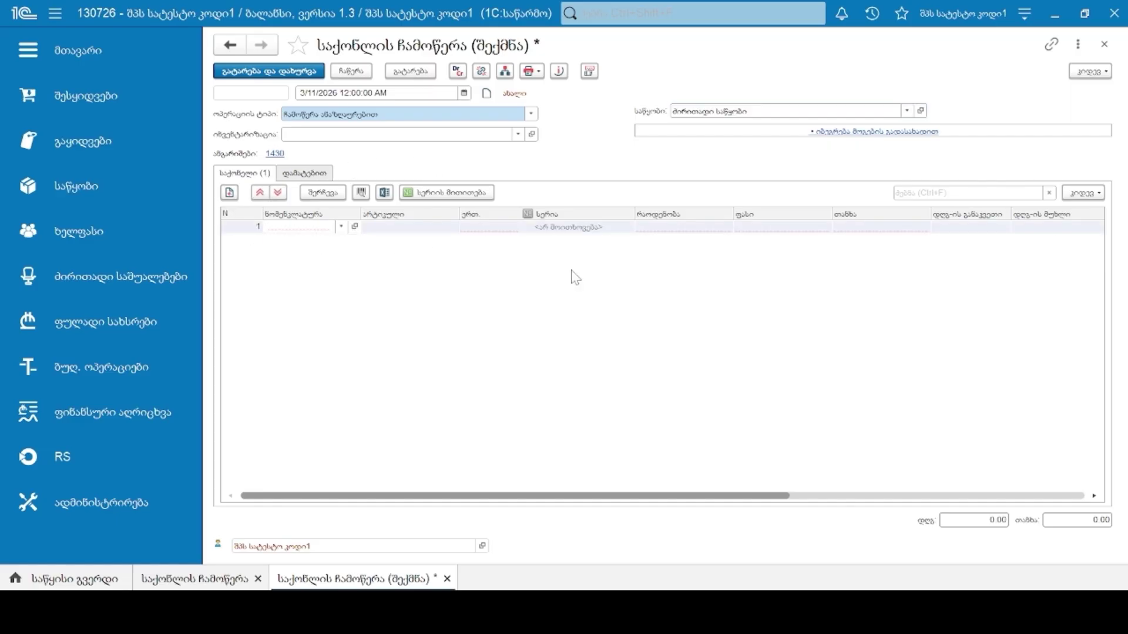
click(779, 317)
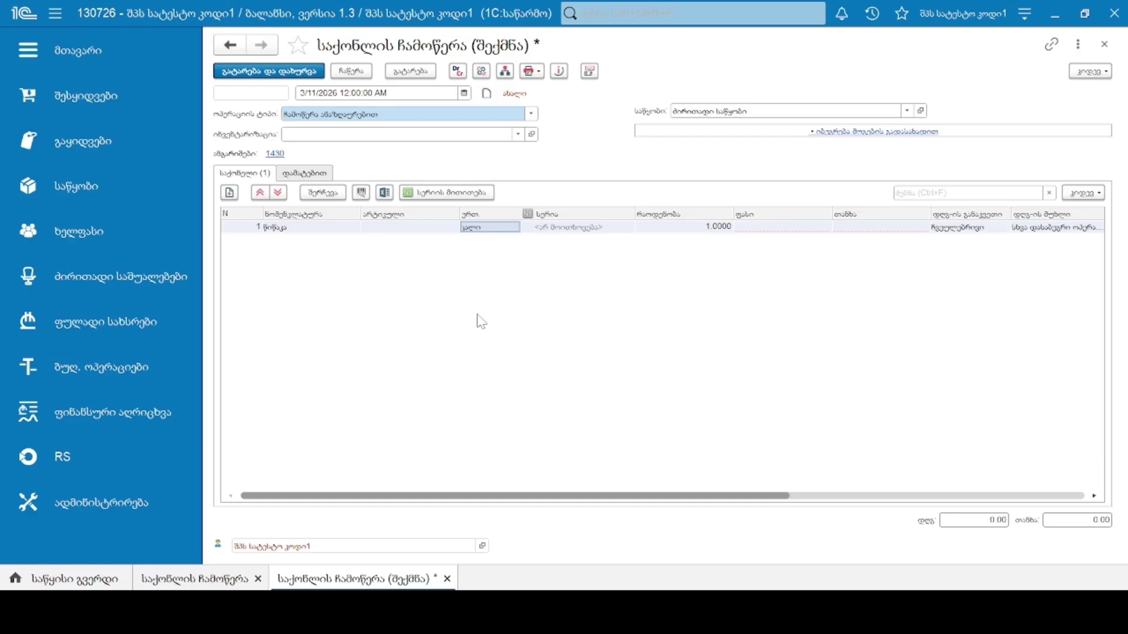
drag(745, 504, 782, 509)
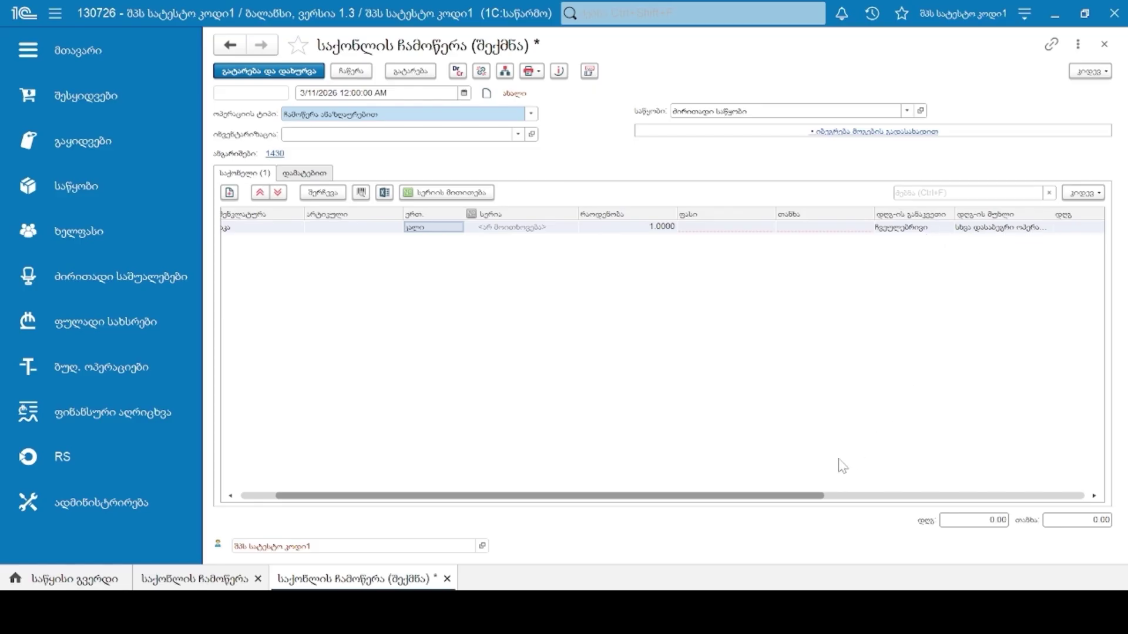
drag(807, 500, 1019, 496)
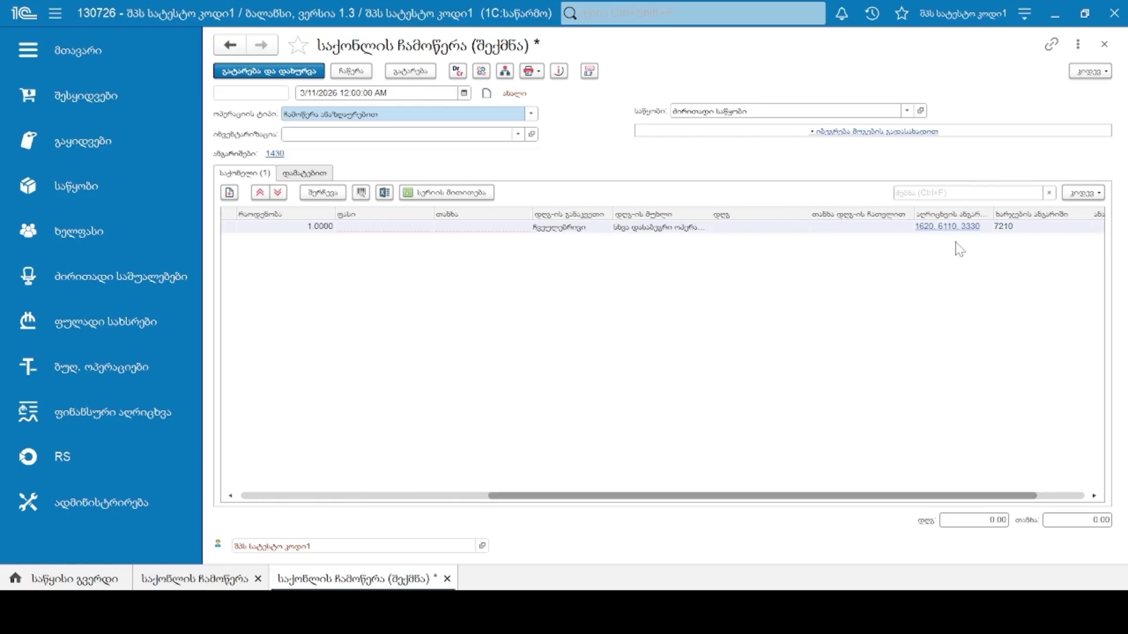
drag(946, 495, 699, 496)
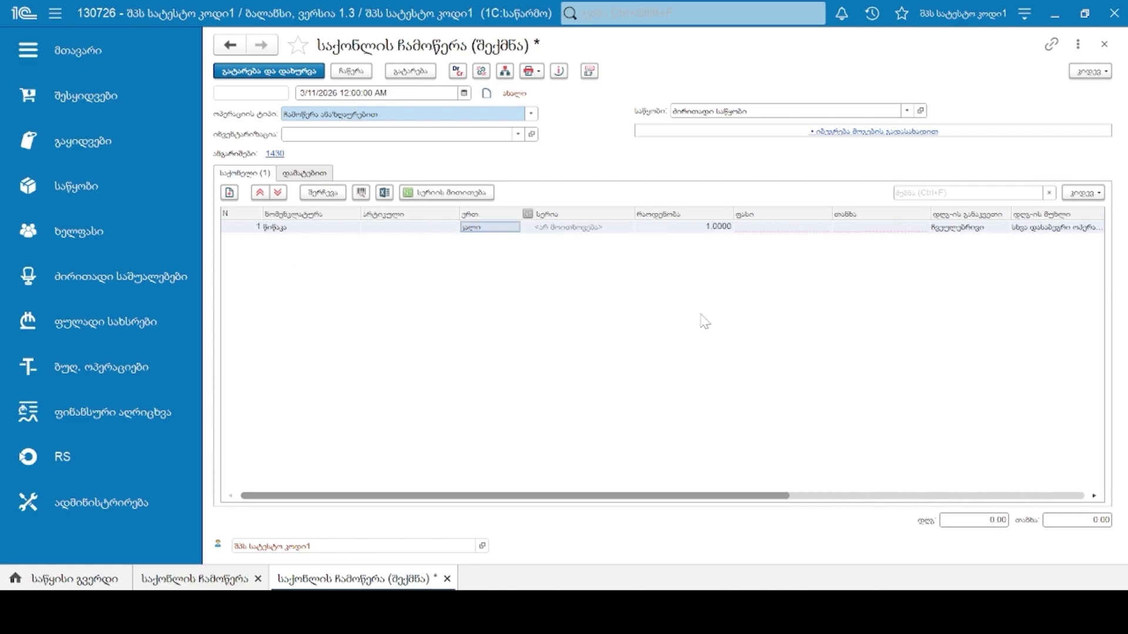
click(763, 229)
text(5)
click(784, 283)
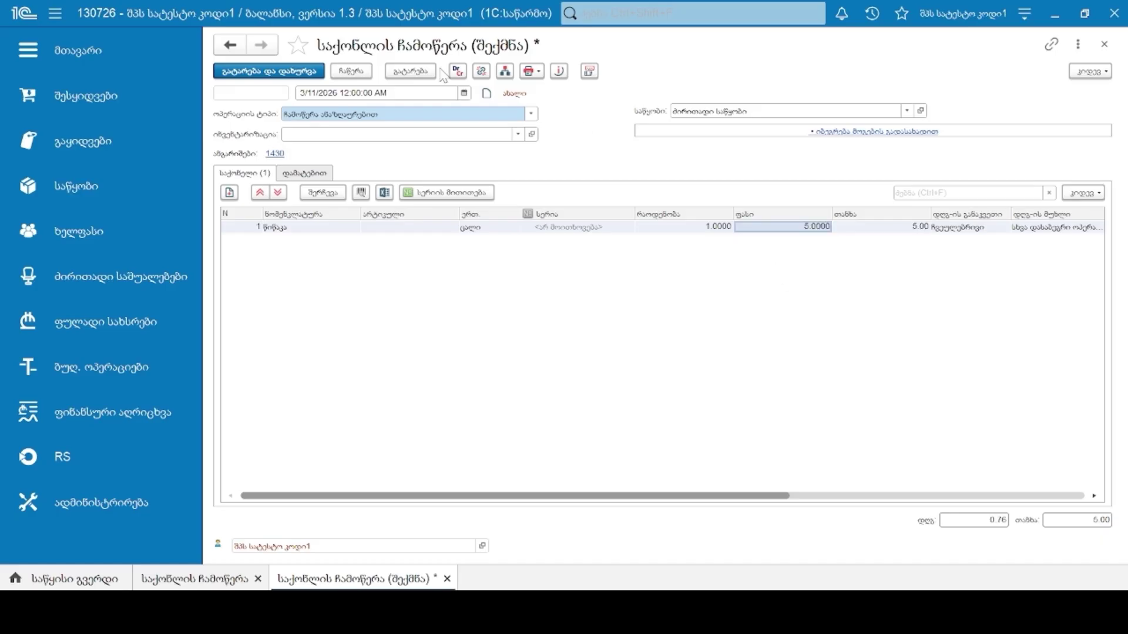
- Post the write-off with reimbursement and review its accounting entries
click(412, 72)
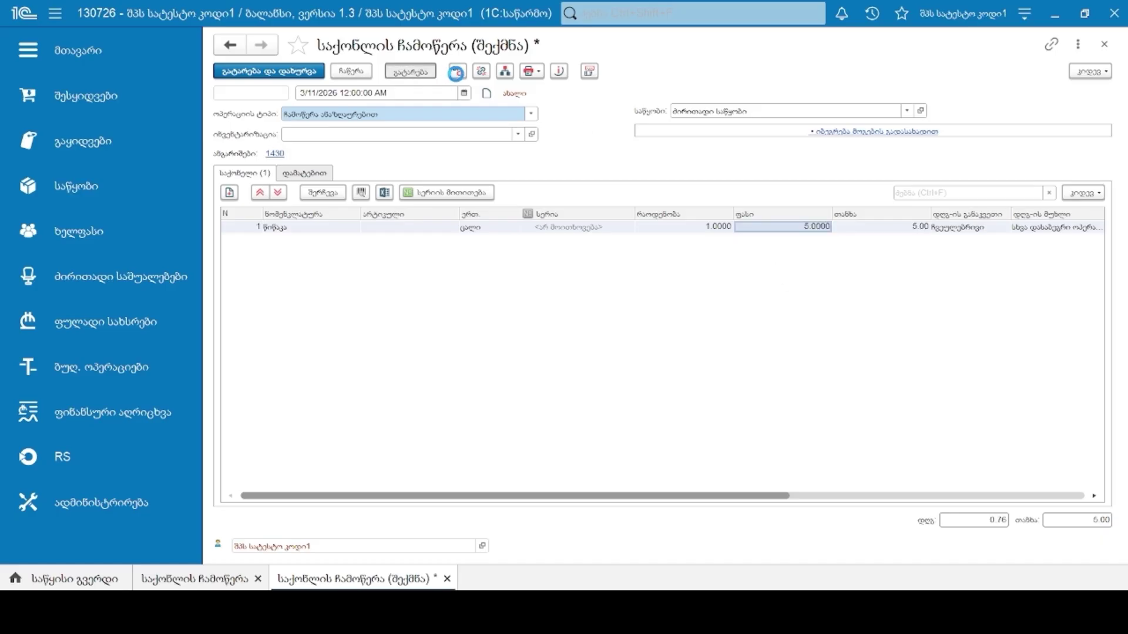
click(456, 72)
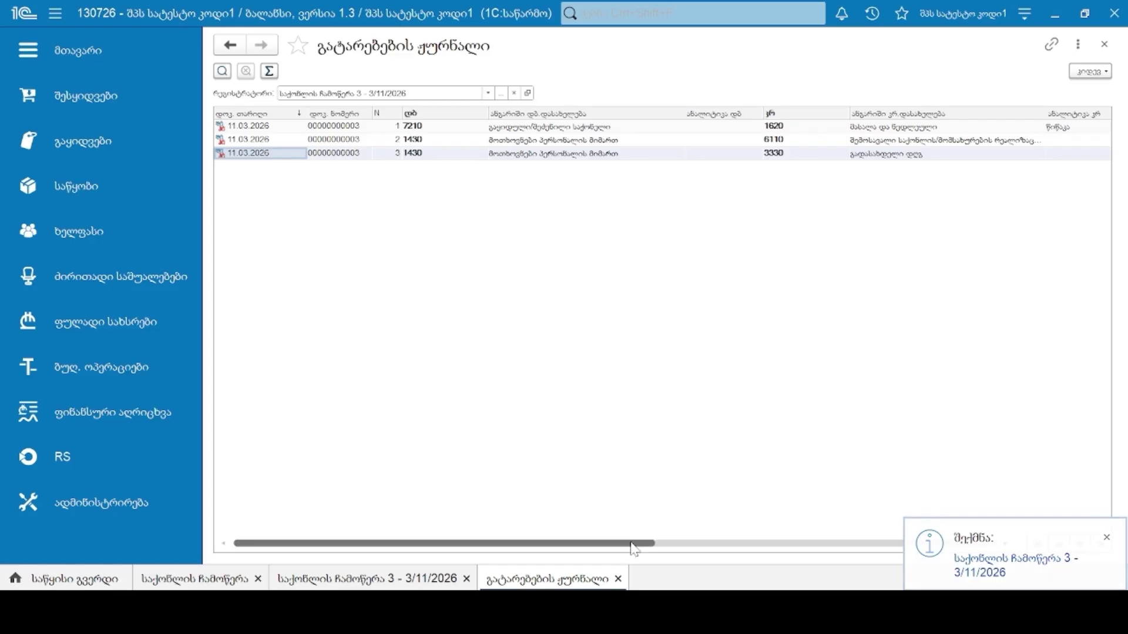
drag(640, 550, 679, 552)
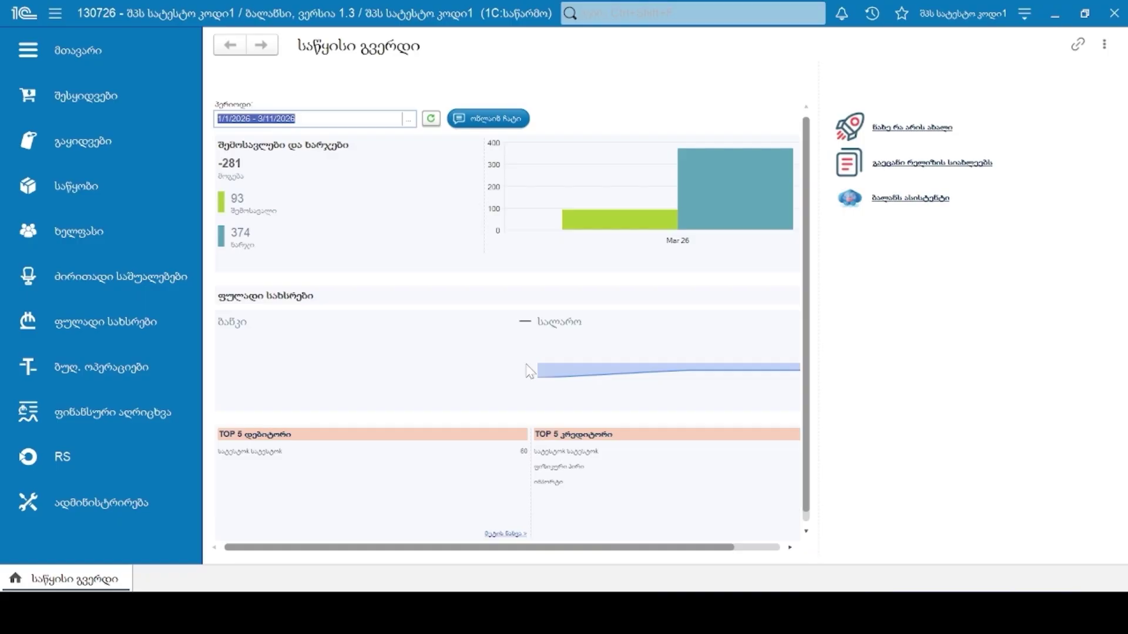
- Create a goods item named ავეჯის კომპლექტი in the warehouse nomenclature and save it
click(69, 179)
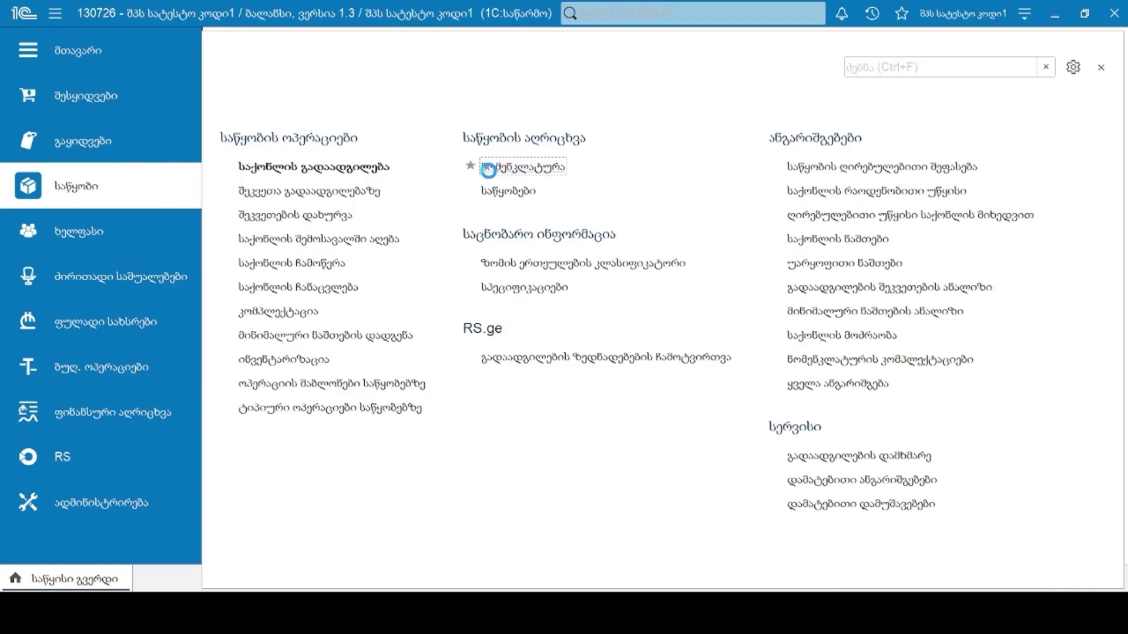
click(491, 169)
click(222, 89)
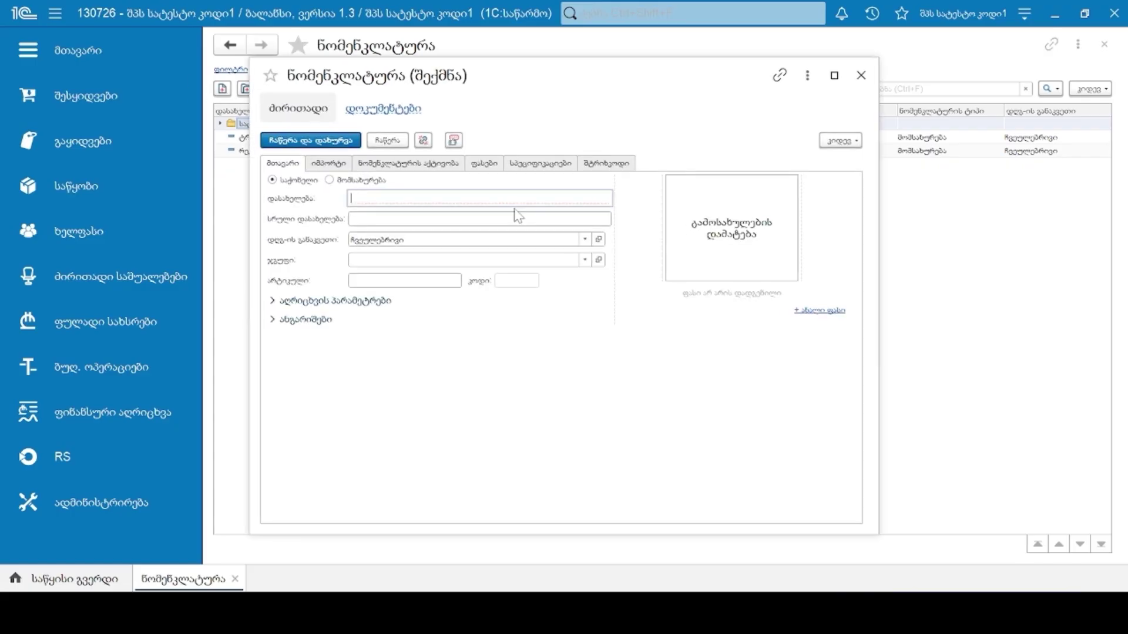
text(ავეჯის კომპლექტი)
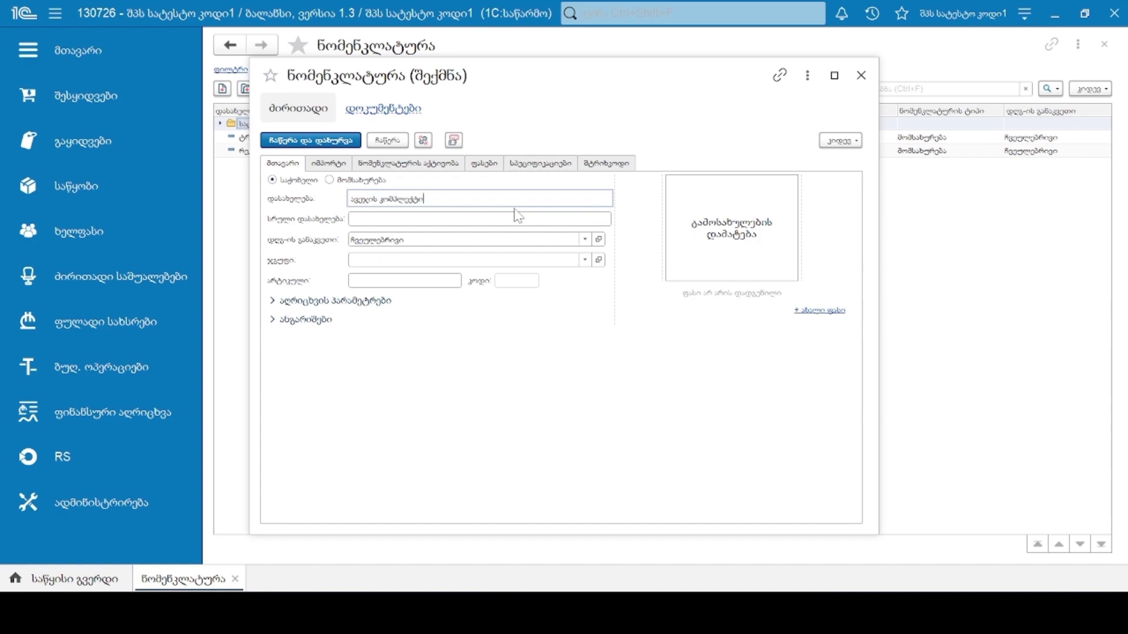
click(387, 141)
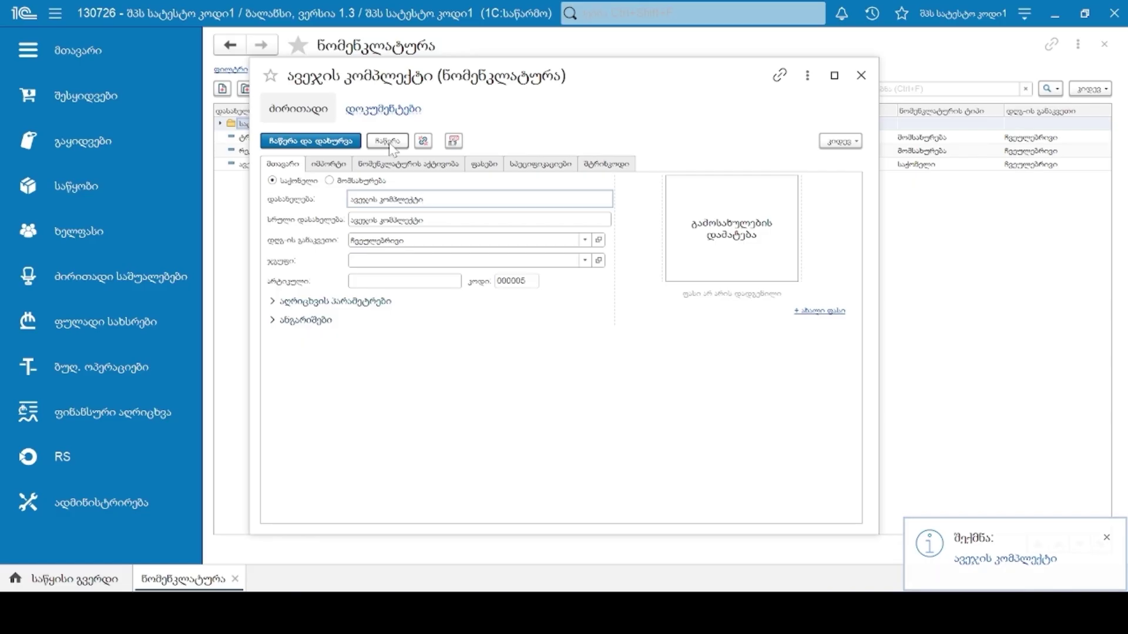
- Create a specification named სპეციფიკაცია for ავეჯის კომპლექტი with the components კარადა and სავარძელი, and save it
click(539, 165)
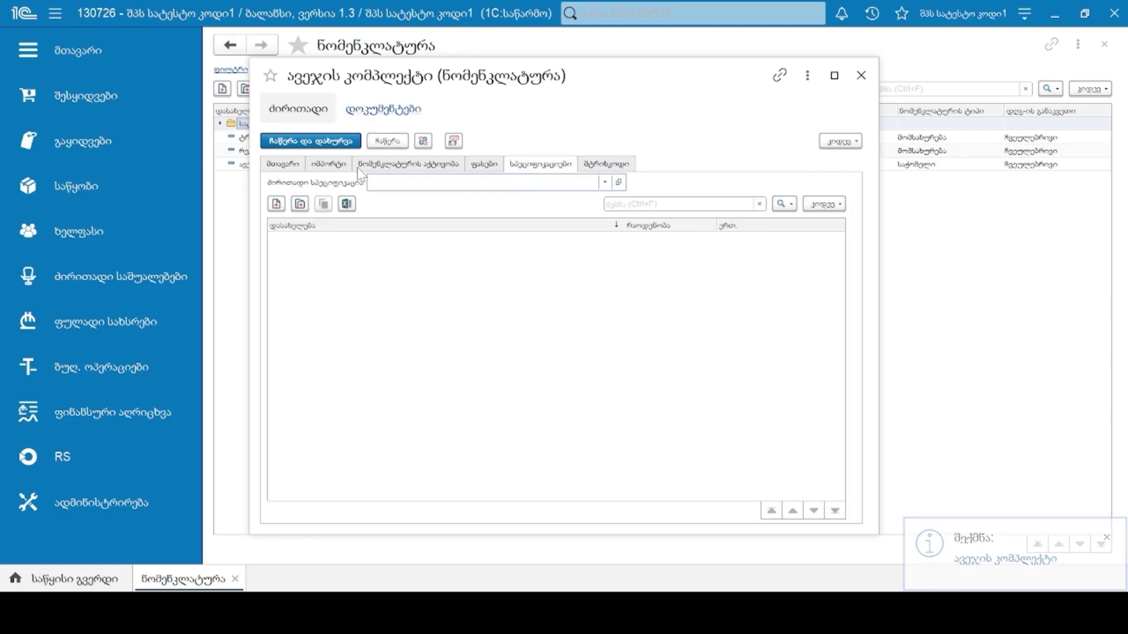
click(276, 204)
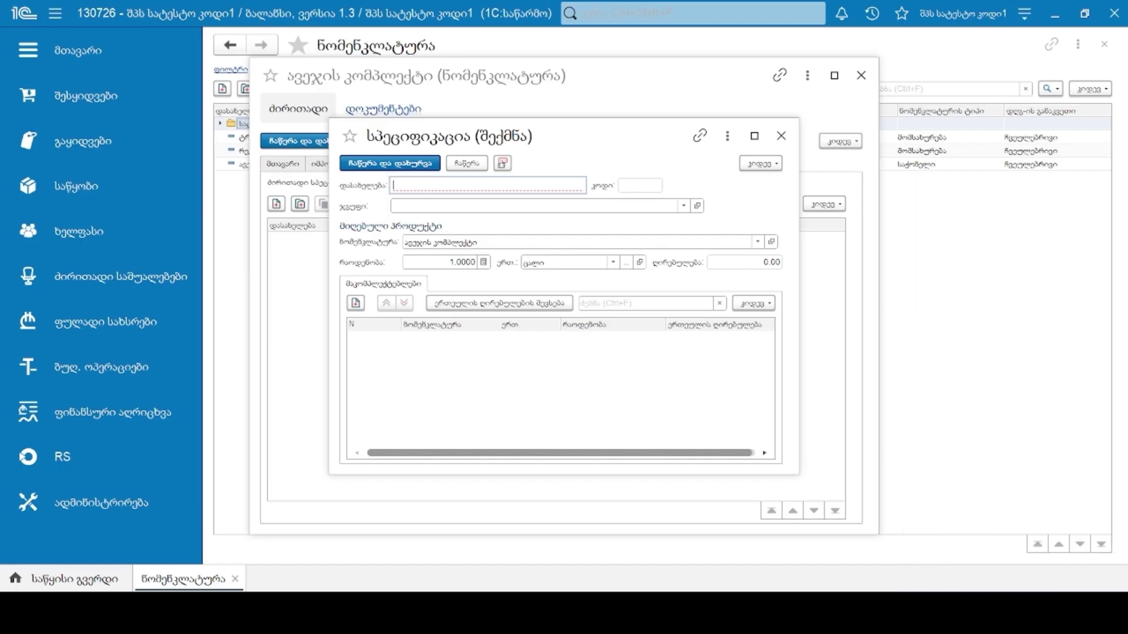
text(სპეციფიკაცია)
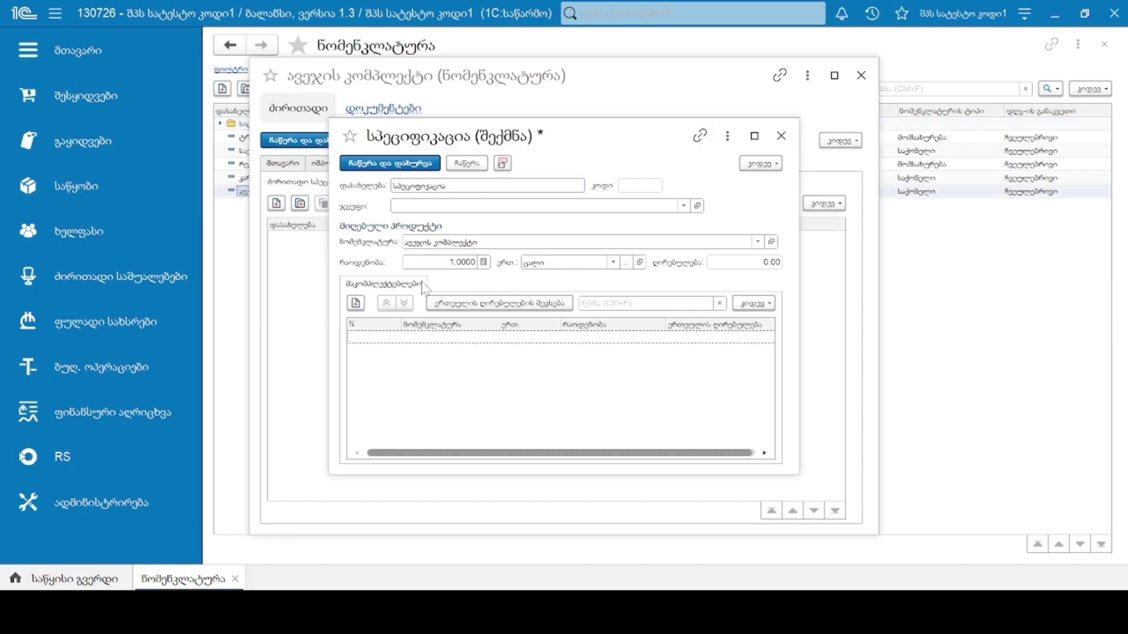
click(354, 304)
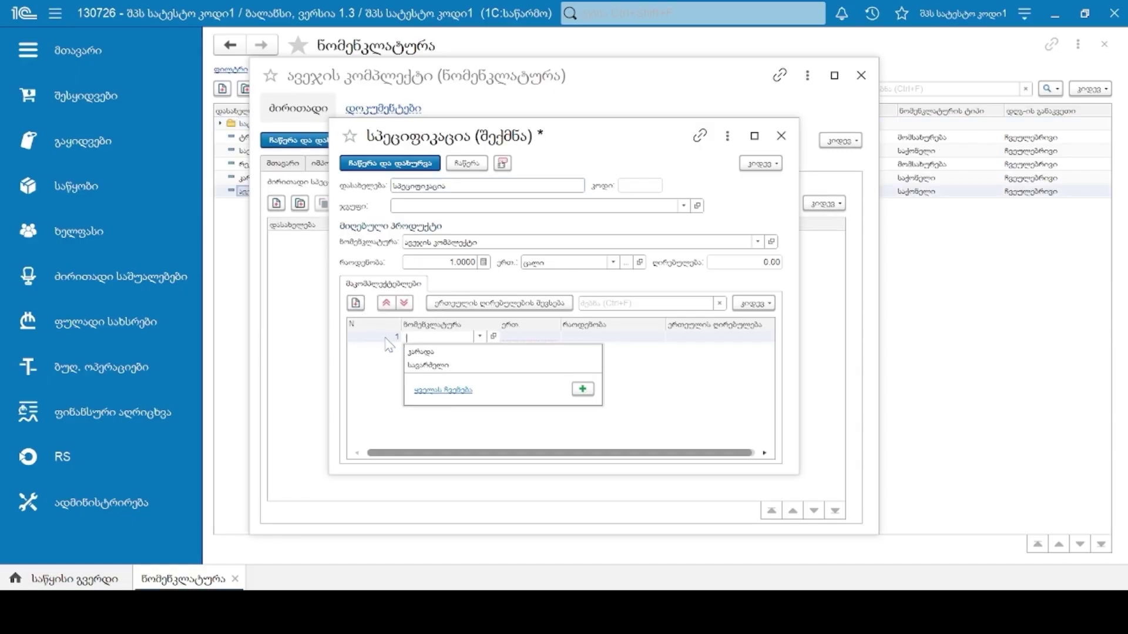
key(Down)
key(Return)
click(354, 305)
key(Down)
key(Return)
key(Return)
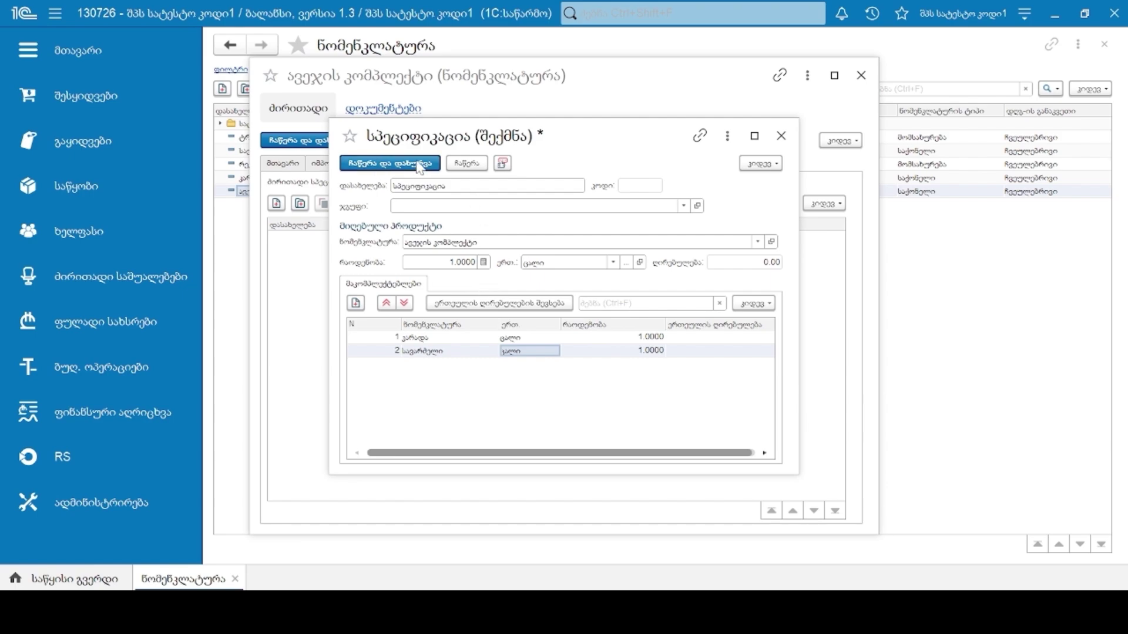
click(394, 167)
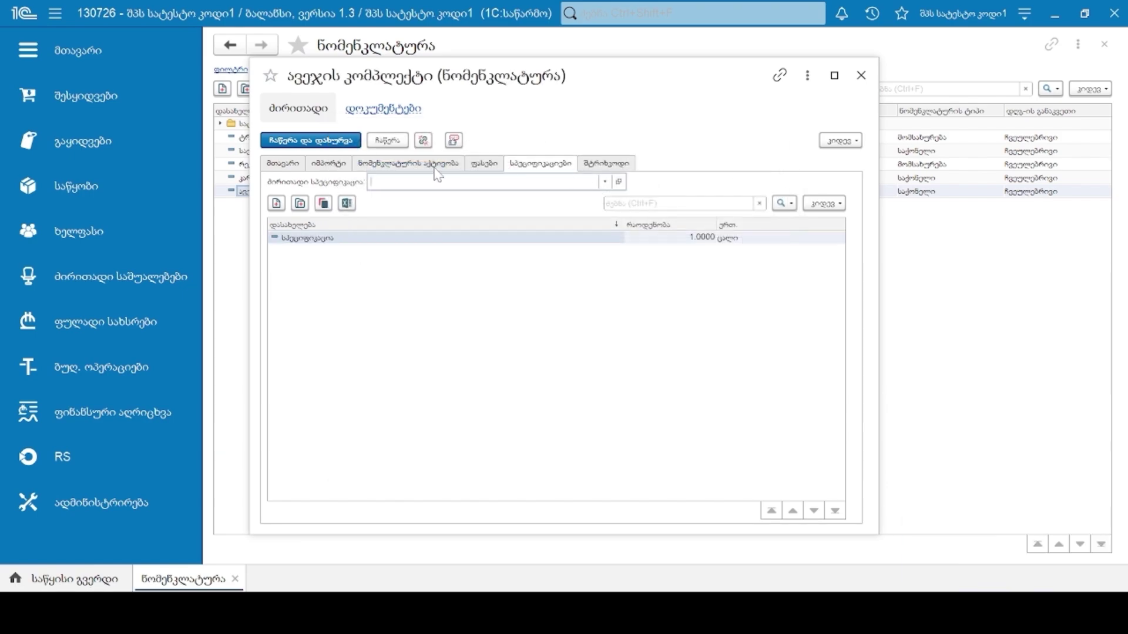
- Set სპეციფიკაცია as the main specification of ავეჯის კომპლექტი, then save and close the item
click(604, 182)
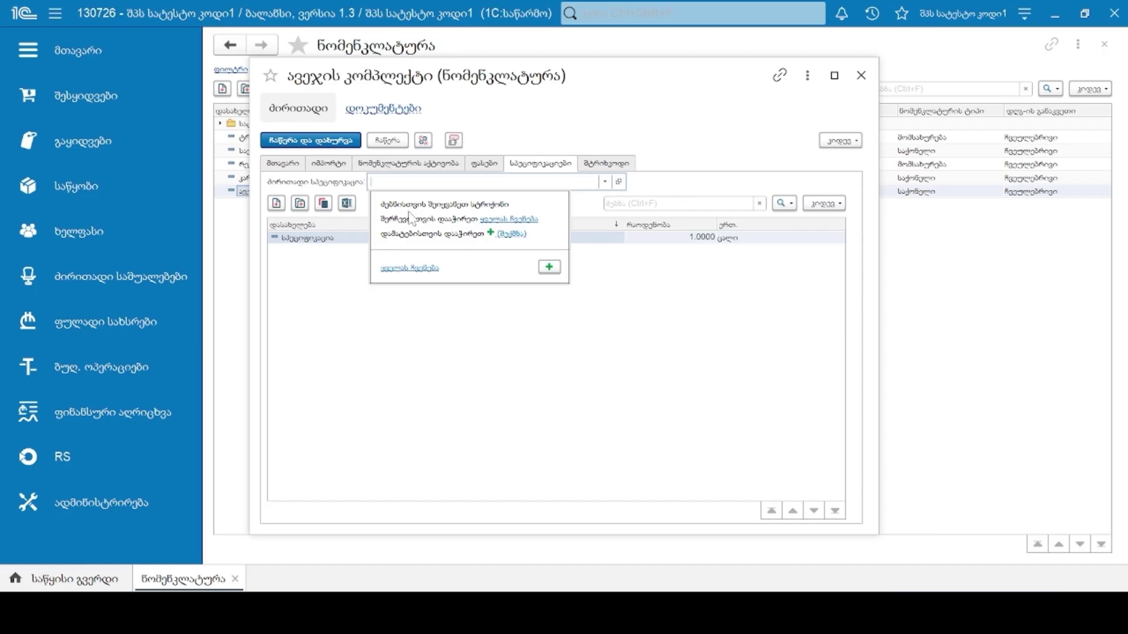
click(410, 269)
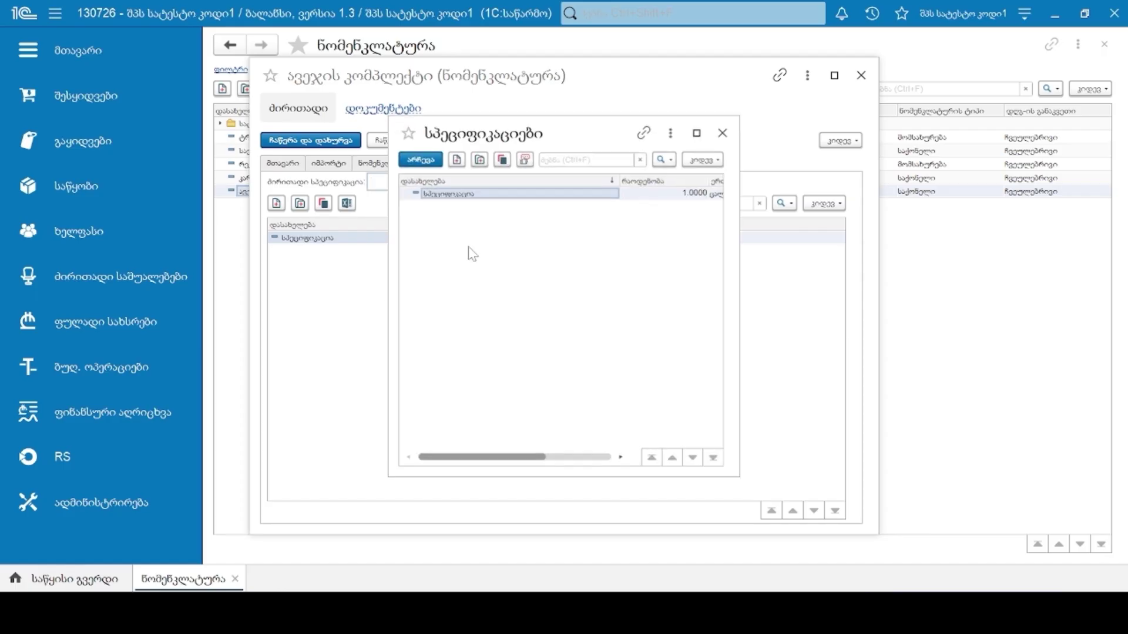
double_click(470, 190)
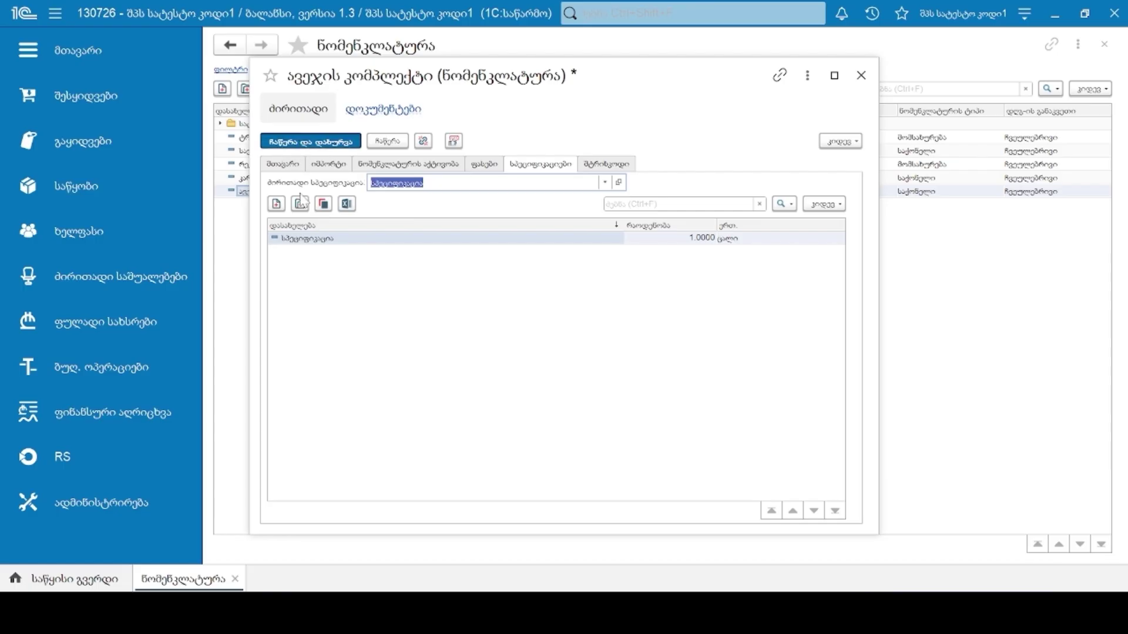
key(ctrl+Return)
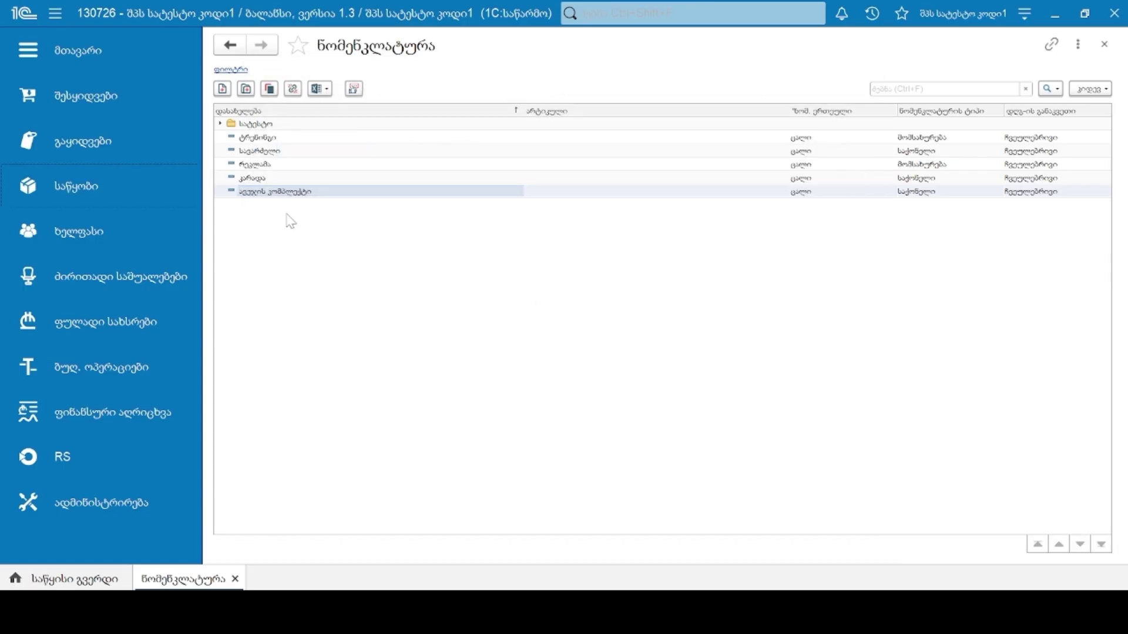
- Create a warehouse assembly document of type კომპლექტაცია with ძირითადი საწყობი as its warehouse
click(100, 189)
click(280, 310)
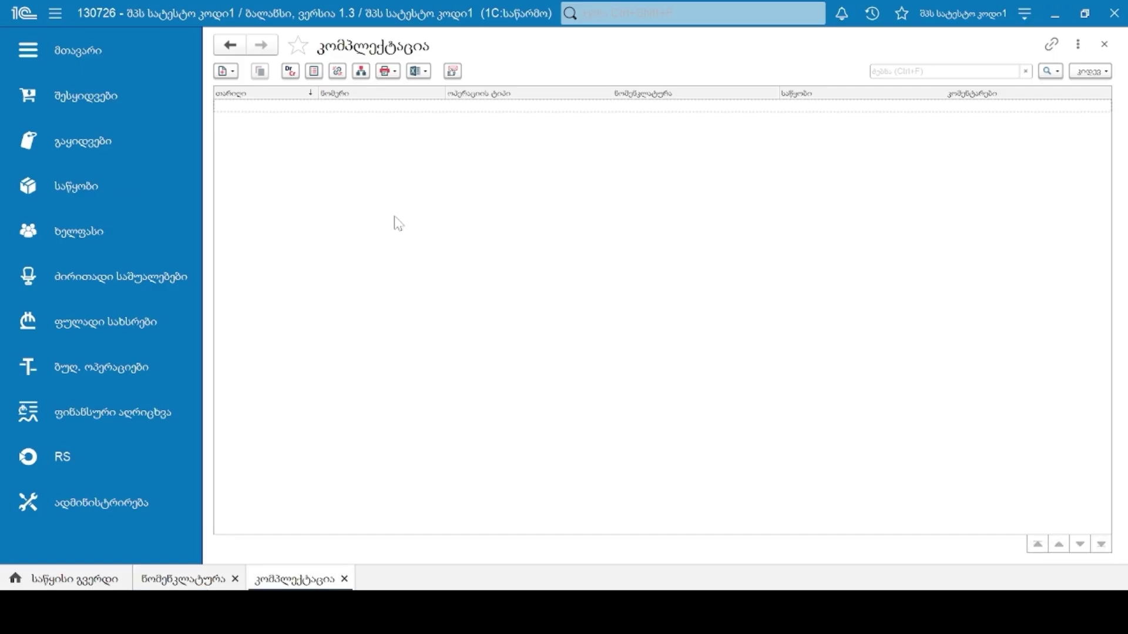
click(224, 73)
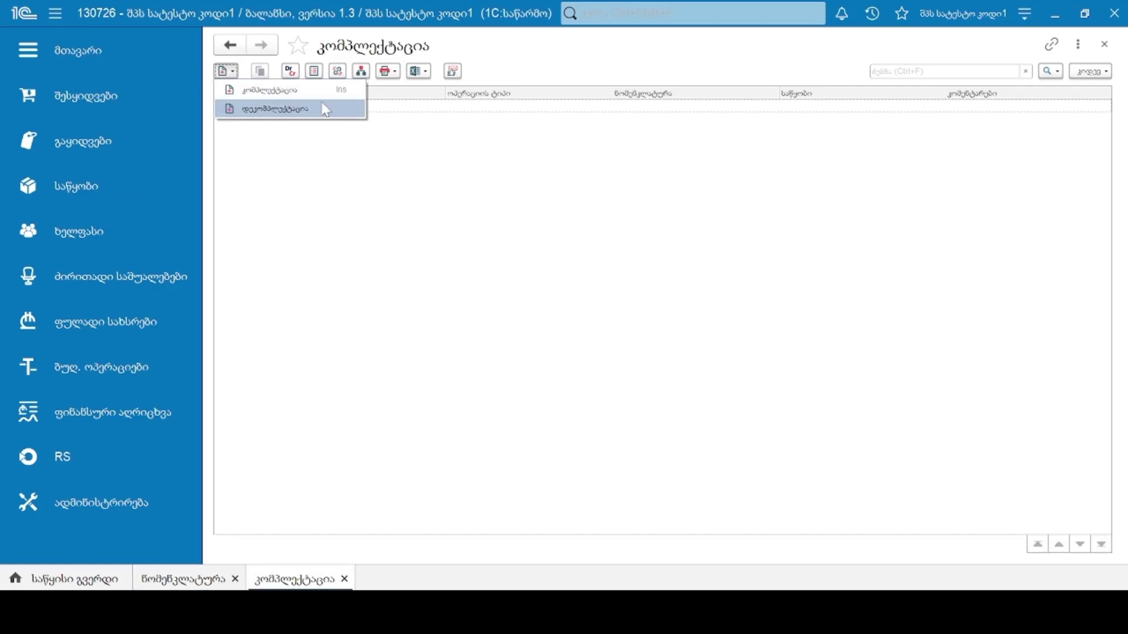
click(251, 91)
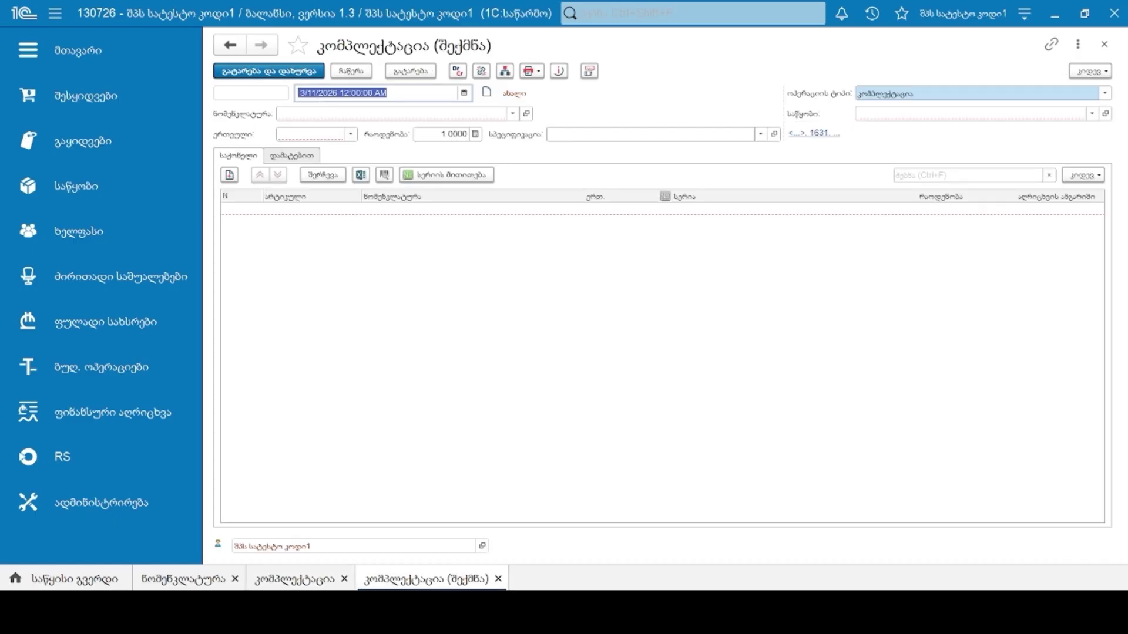
click(880, 114)
click(886, 131)
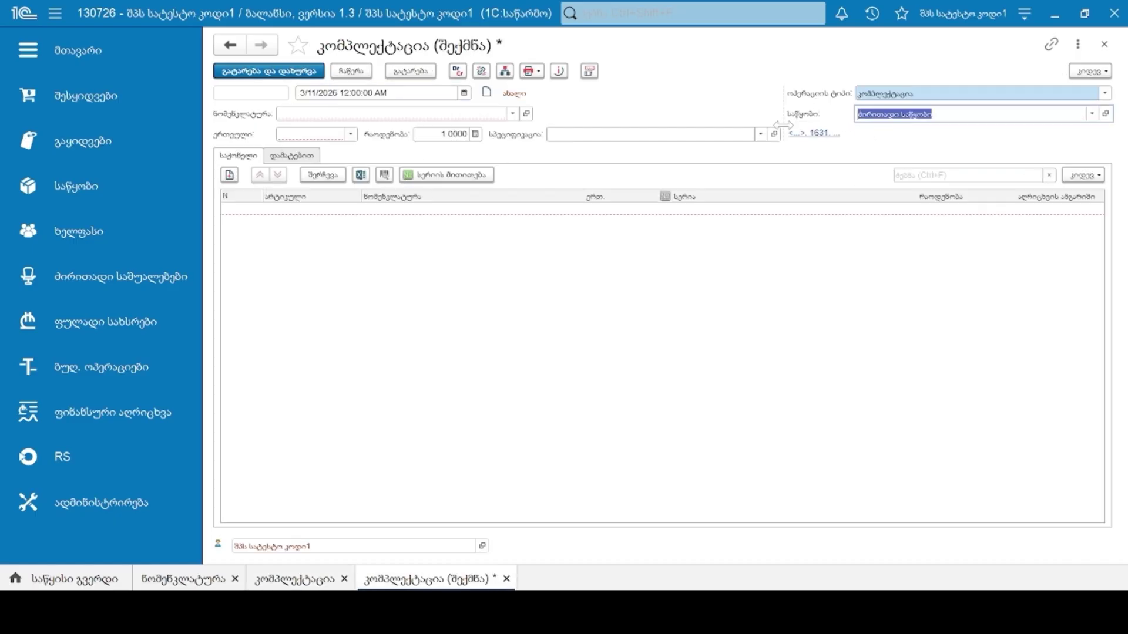
- Choose ავეჯის კომპლექტი as the assembled item, set its quantity to 2 and select the specification სპეციფიკაცია
click(306, 113)
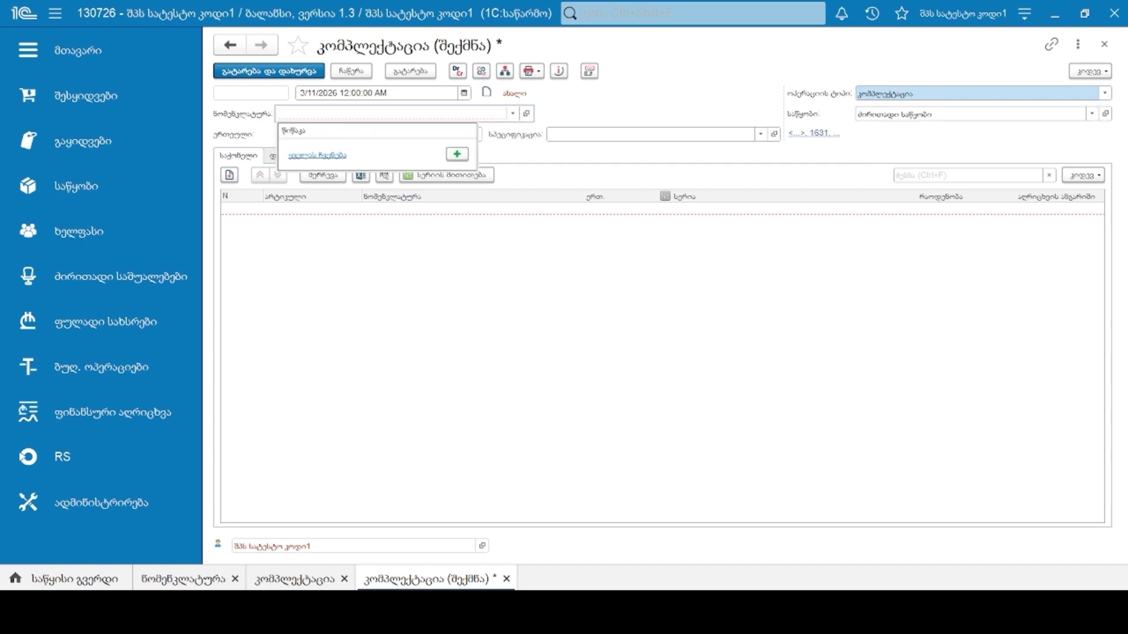
text(კ)
key(Return)
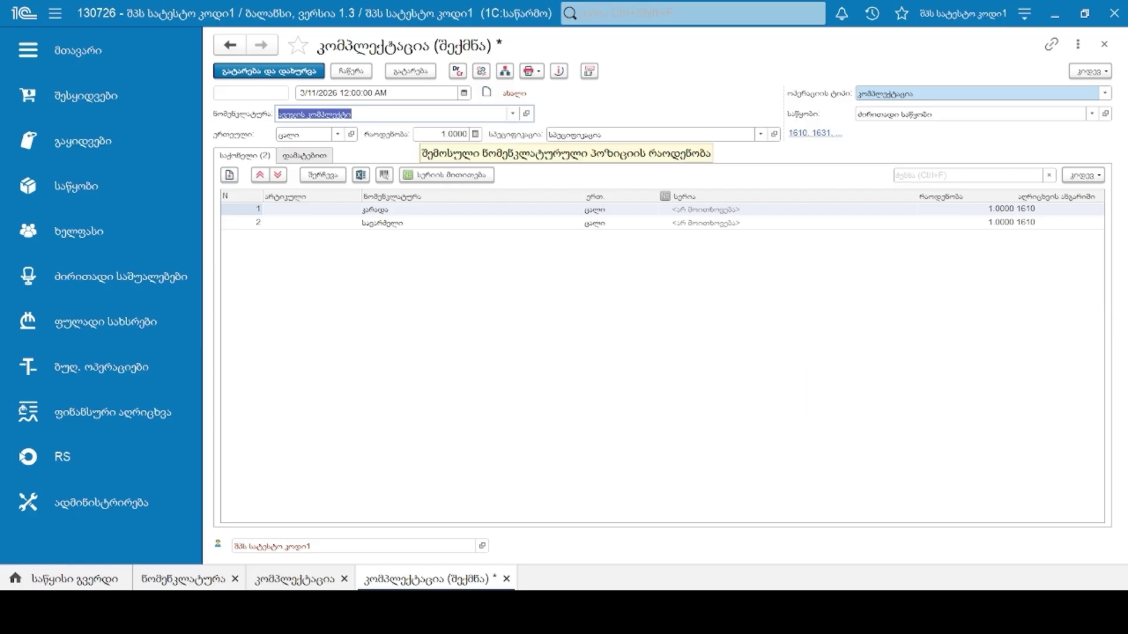
double_click(441, 136)
text(2)
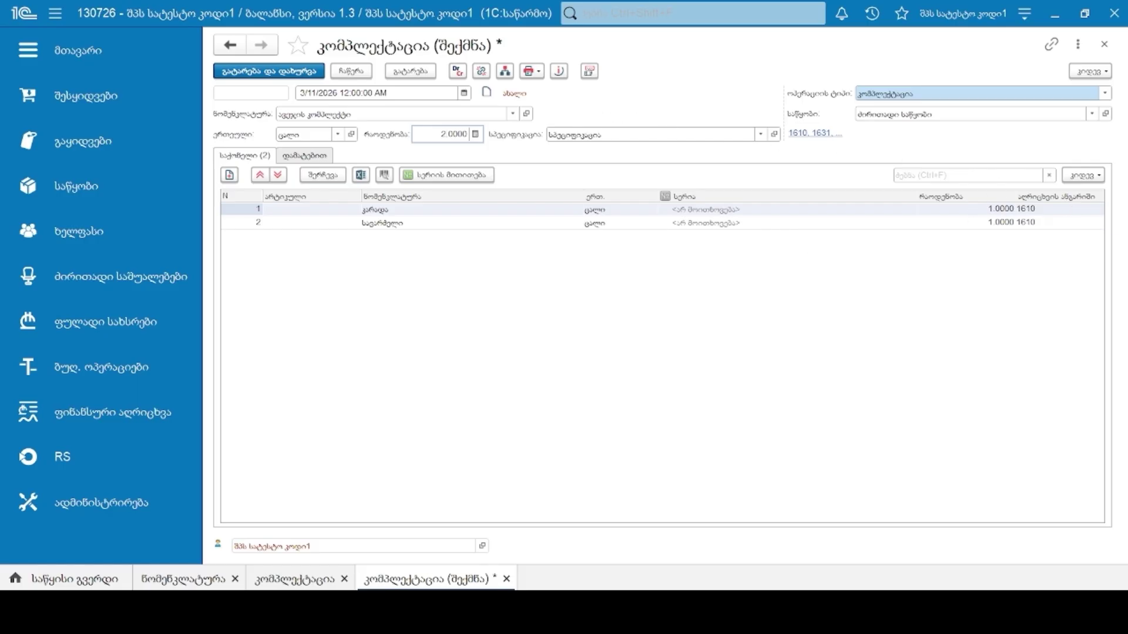
click(611, 136)
click(697, 329)
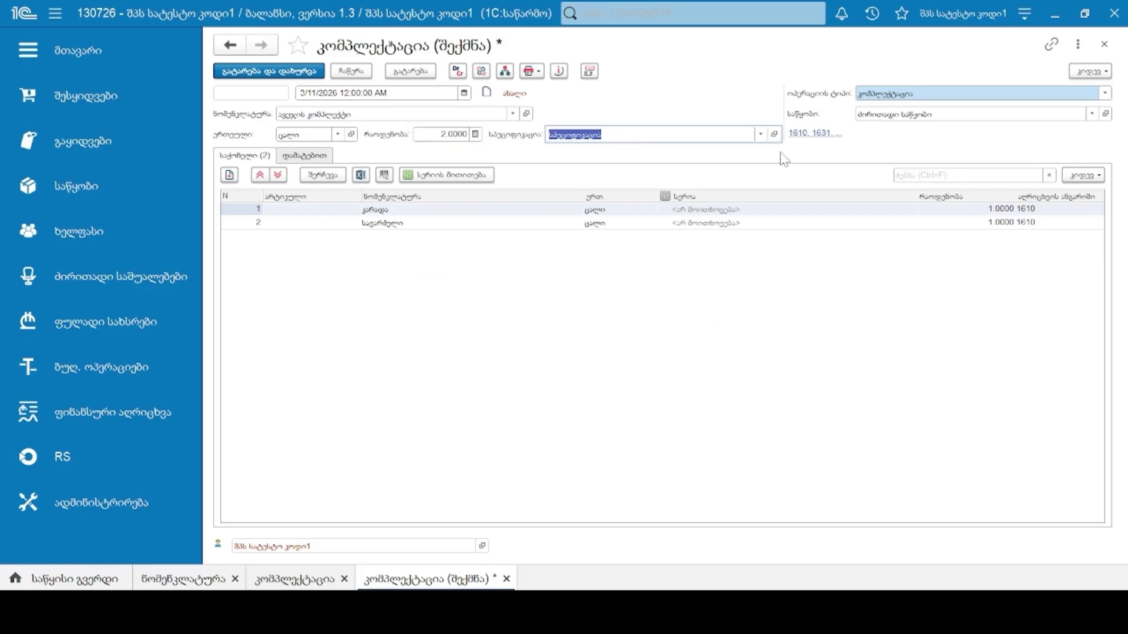
click(761, 133)
click(666, 152)
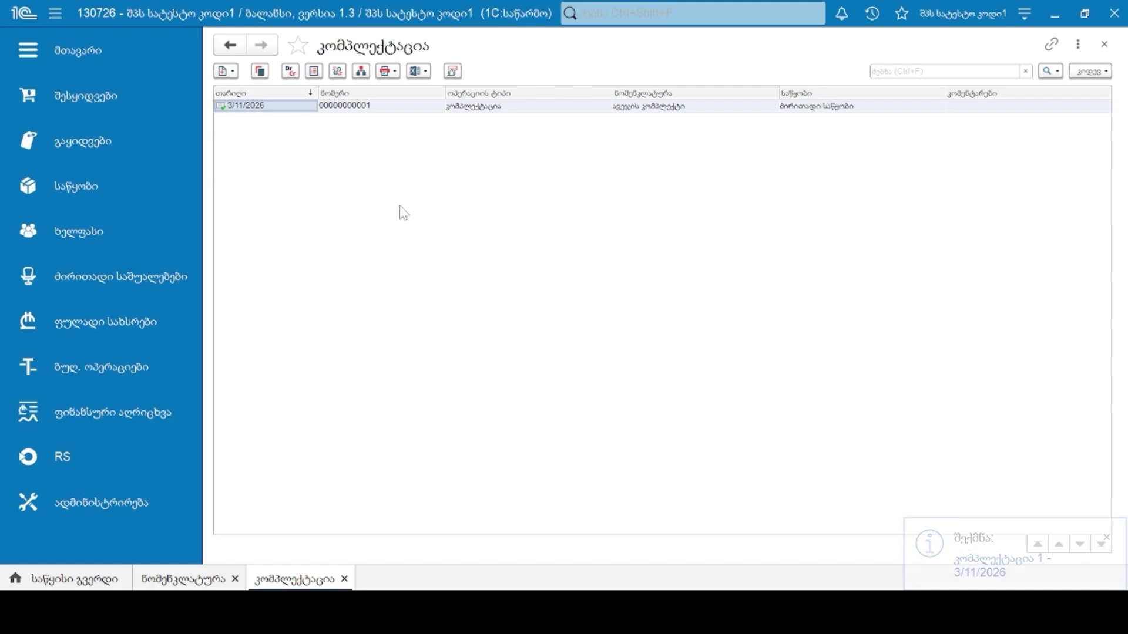
- Create a კომპლექტაცია assembly document with ძირითადი საწყობი as its warehouse and სახის მოვლის საშუალებების კომპლექტი as the assembled item
click(233, 71)
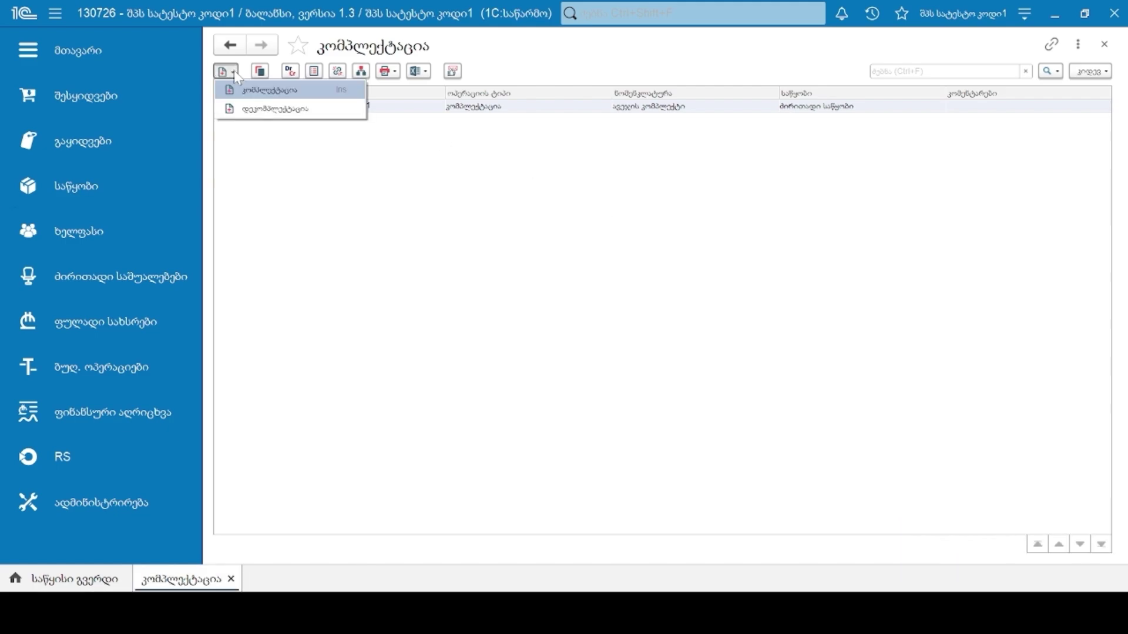
click(290, 92)
click(873, 114)
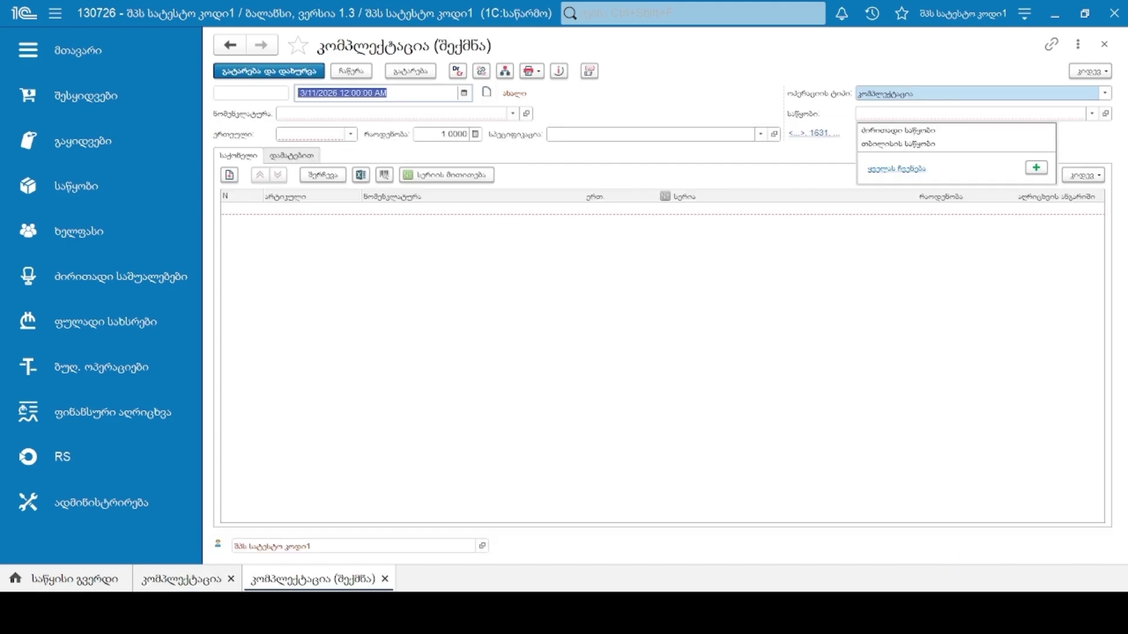
click(872, 130)
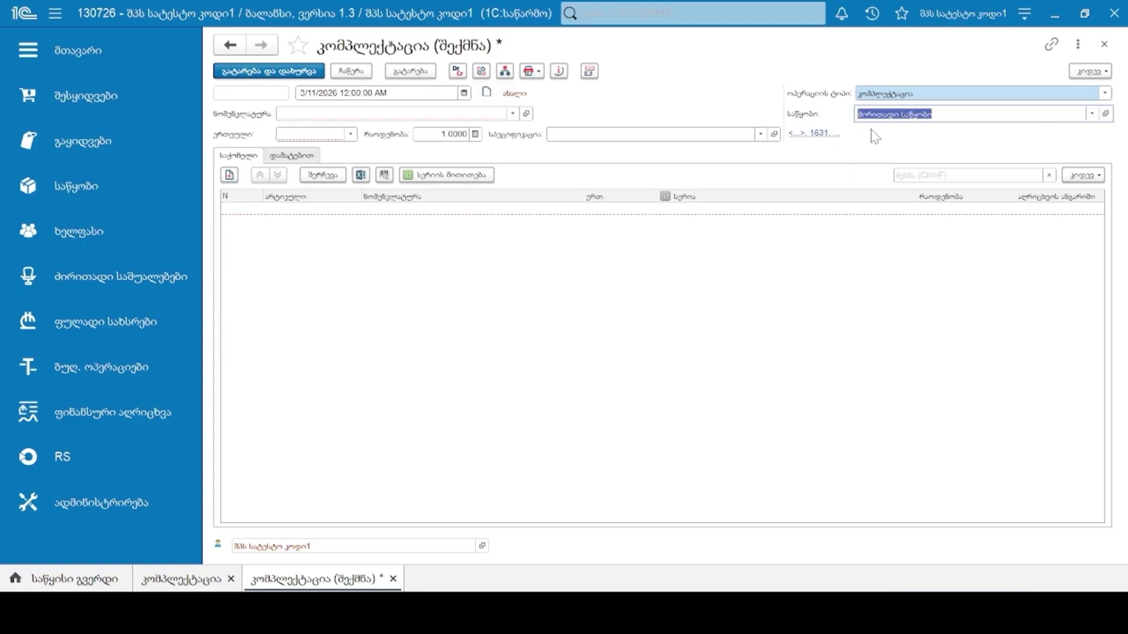
click(358, 114)
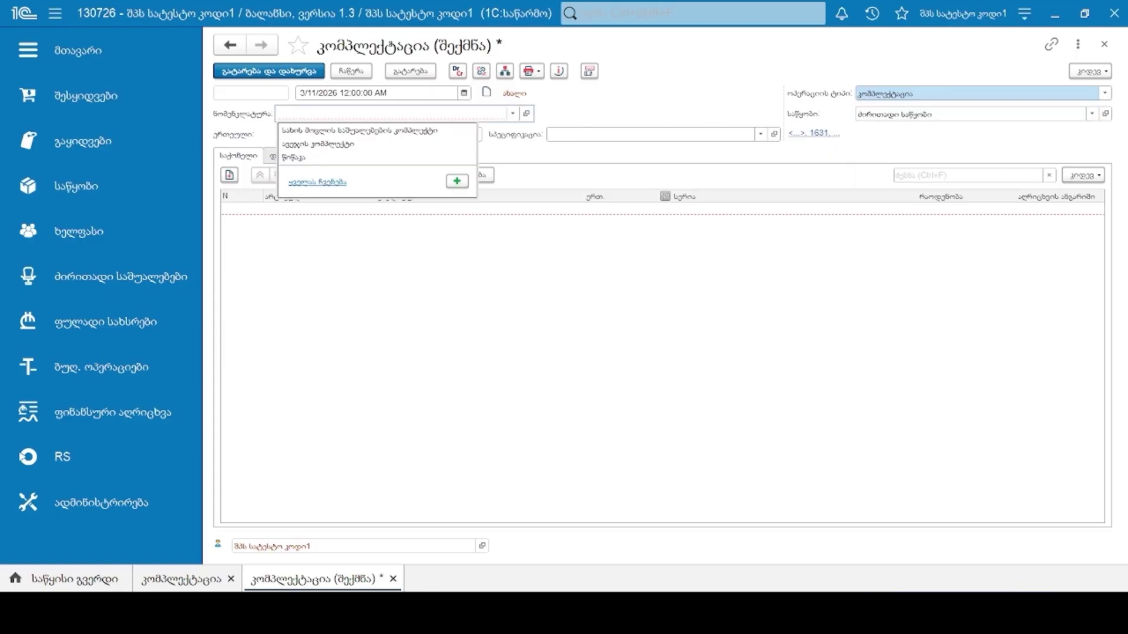
click(351, 131)
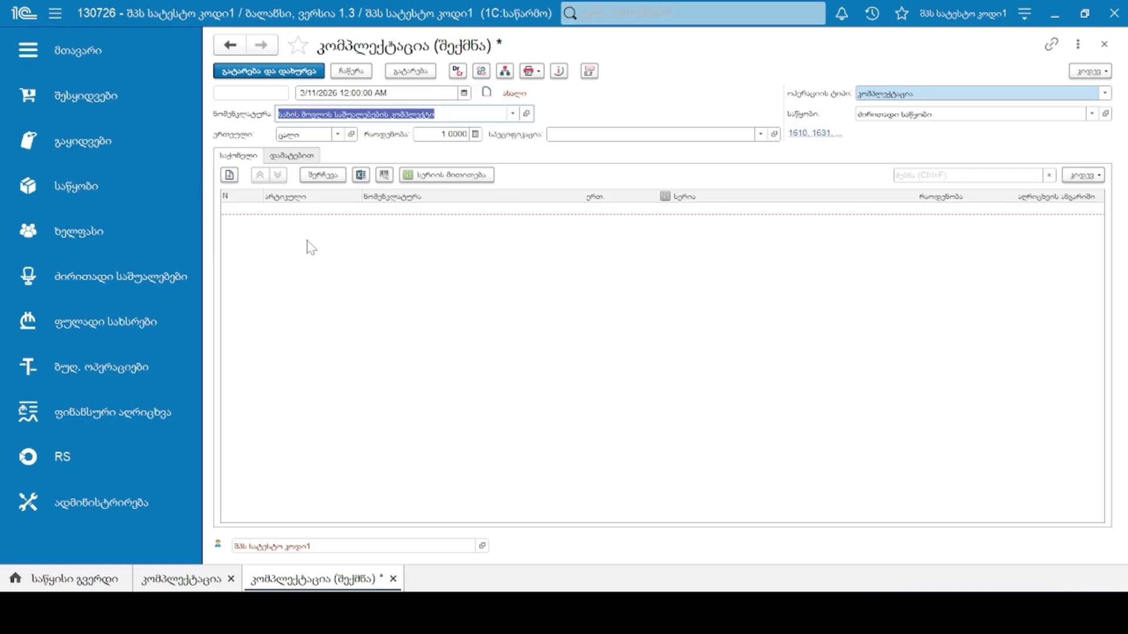
- Add ჰიდროფილური ზეთი and დამატენიანებელი კრემი as components of the set and post the assembly document
click(230, 175)
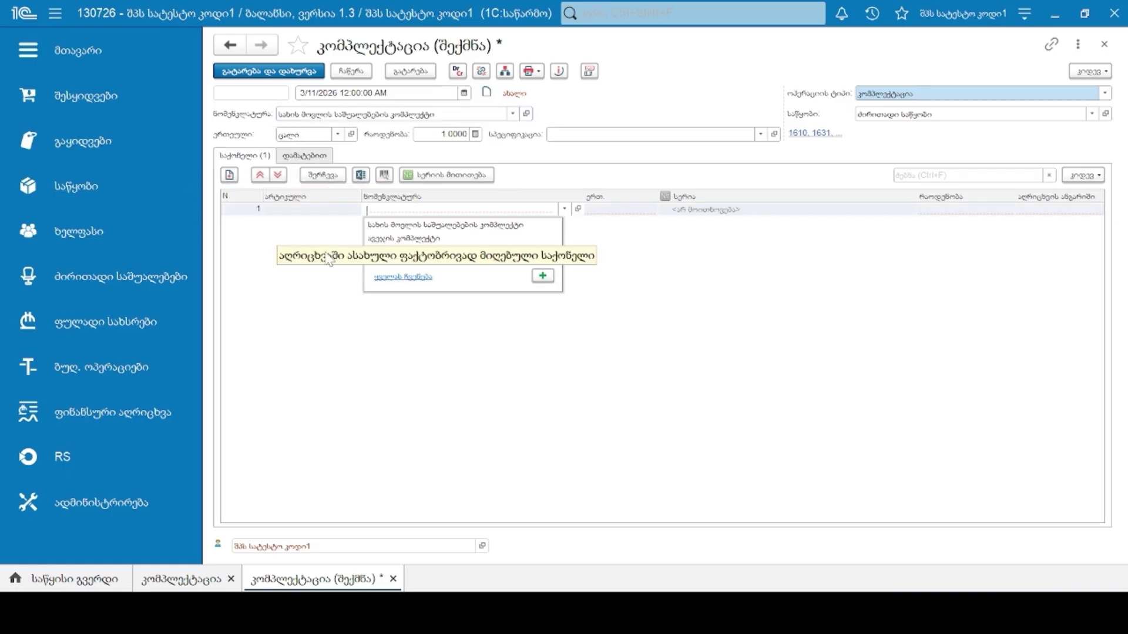
click(395, 227)
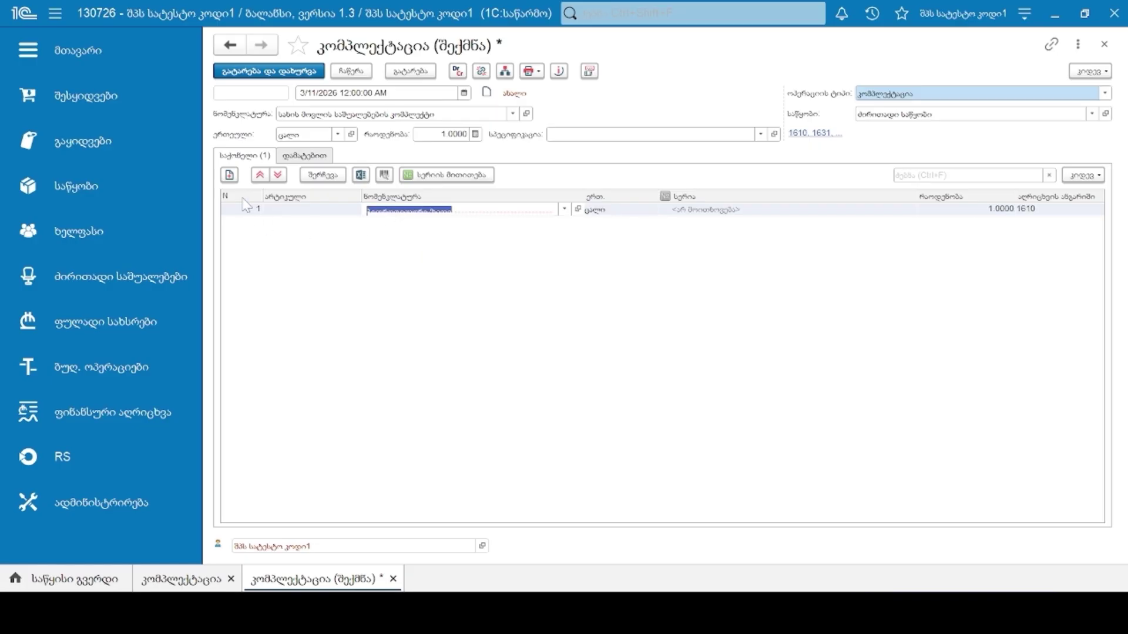
click(229, 176)
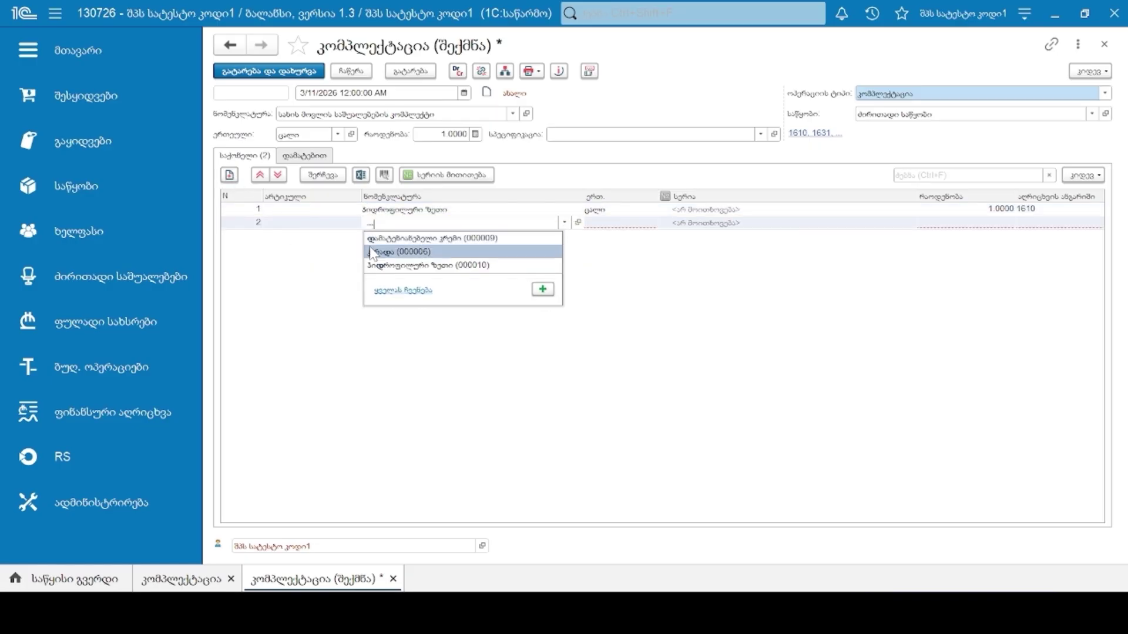
click(395, 238)
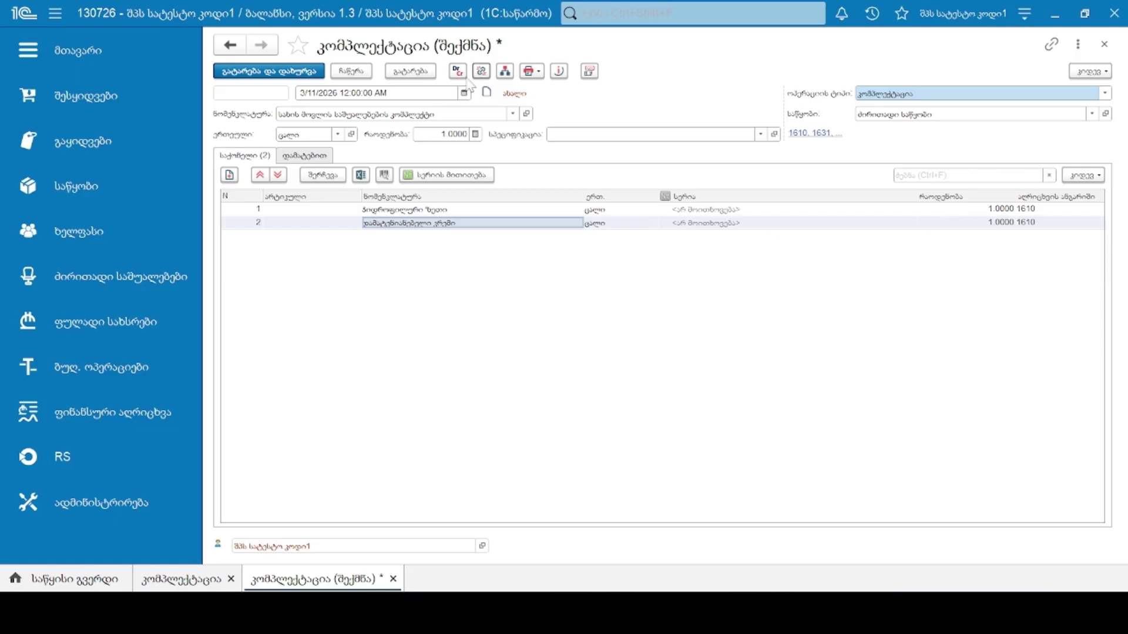
click(424, 75)
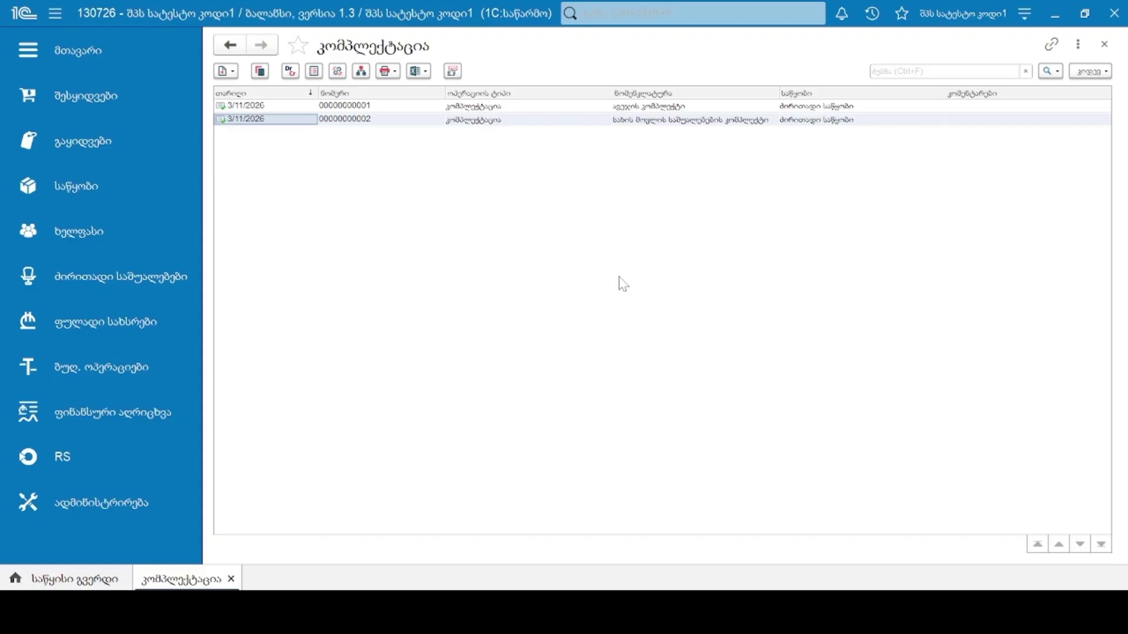
- Create a დეკომპლექტაცია document for ავეჯის კომპლექტი with ძირითადი საწყობი as its warehouse
click(224, 71)
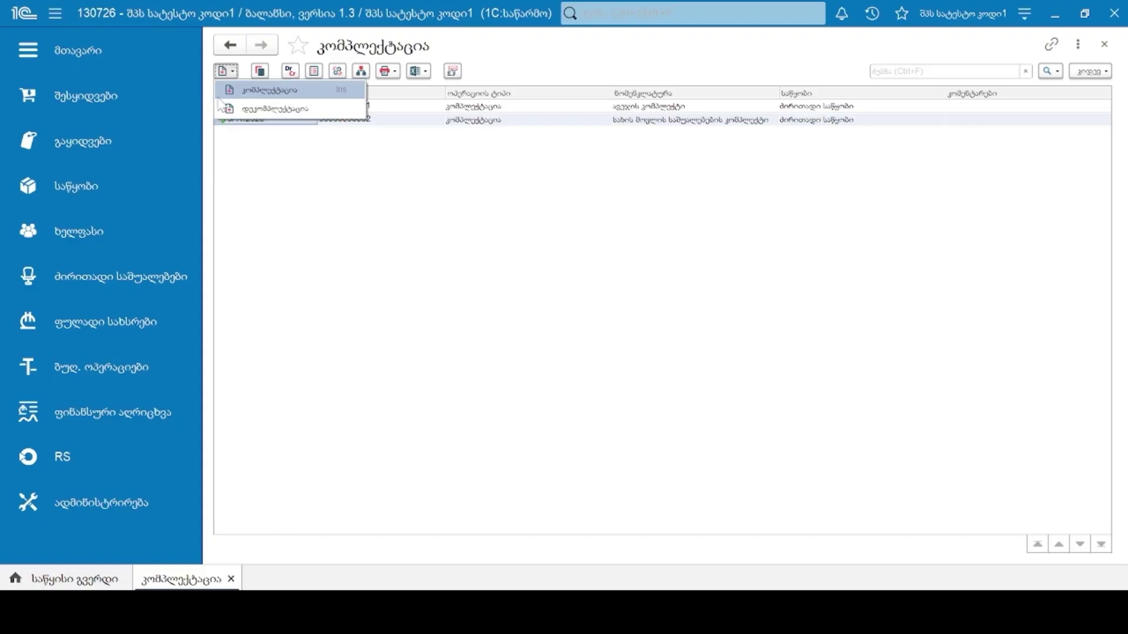
click(274, 110)
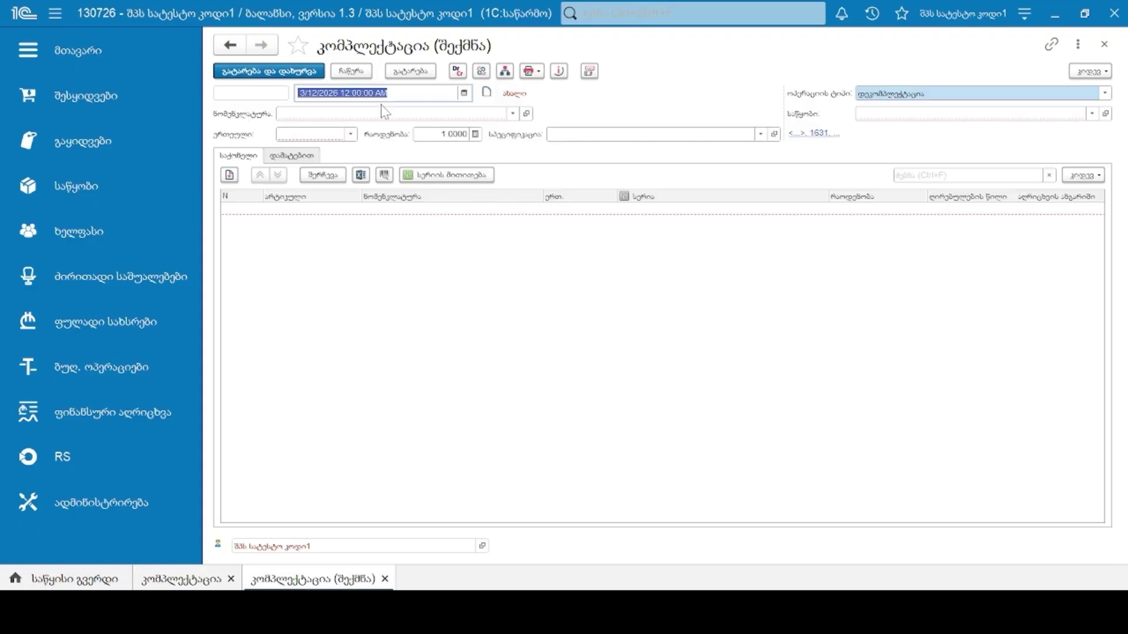
click(353, 114)
click(311, 124)
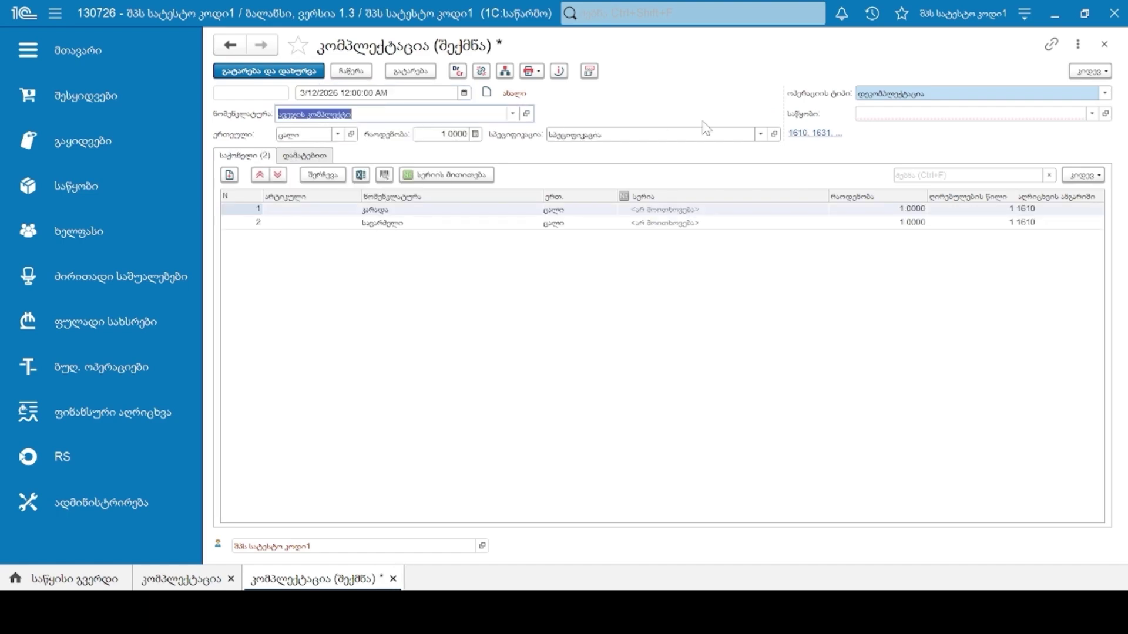
click(896, 113)
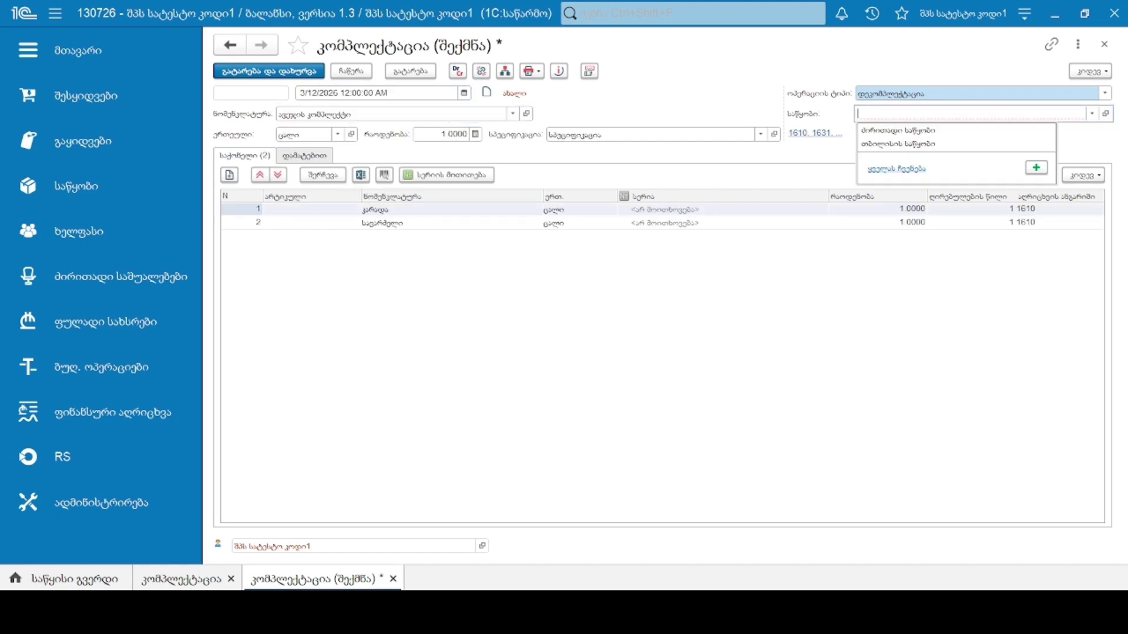
click(885, 123)
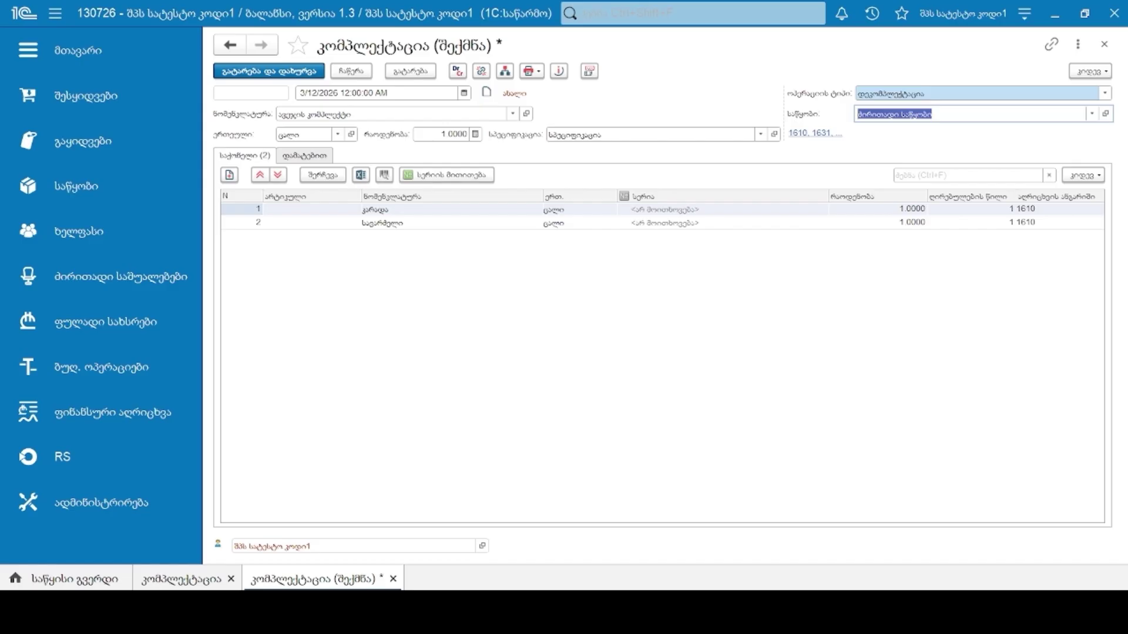
- Set the set's quantity to 2, reselect სპეციფიკაცია to refill the components, and post and close the disassembly document
click(447, 134)
text(2)
click(515, 157)
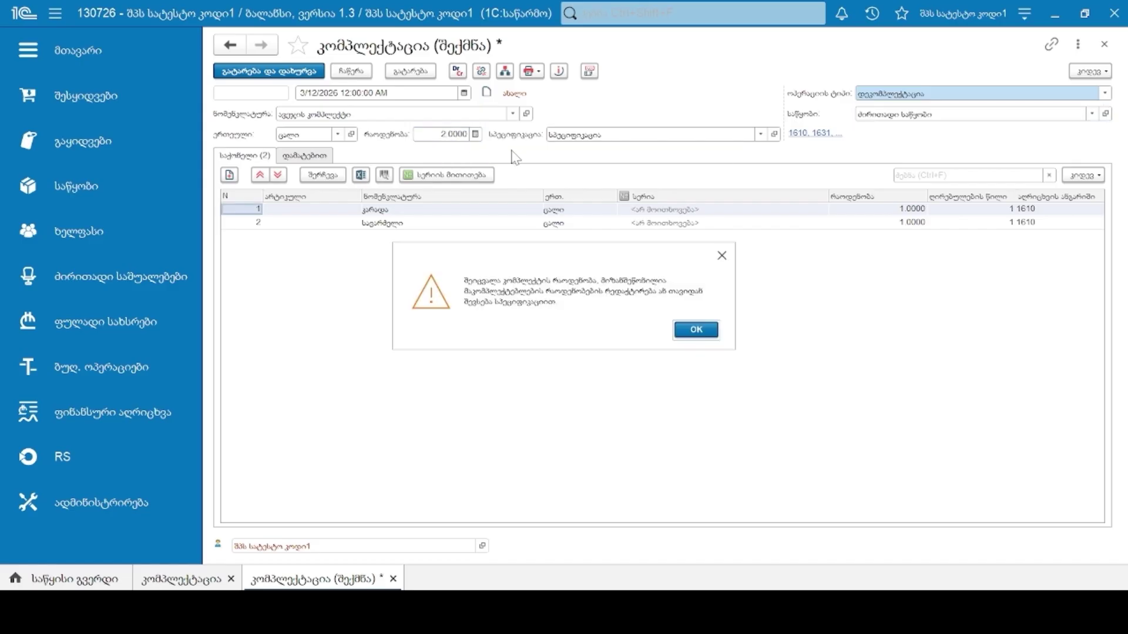
click(696, 330)
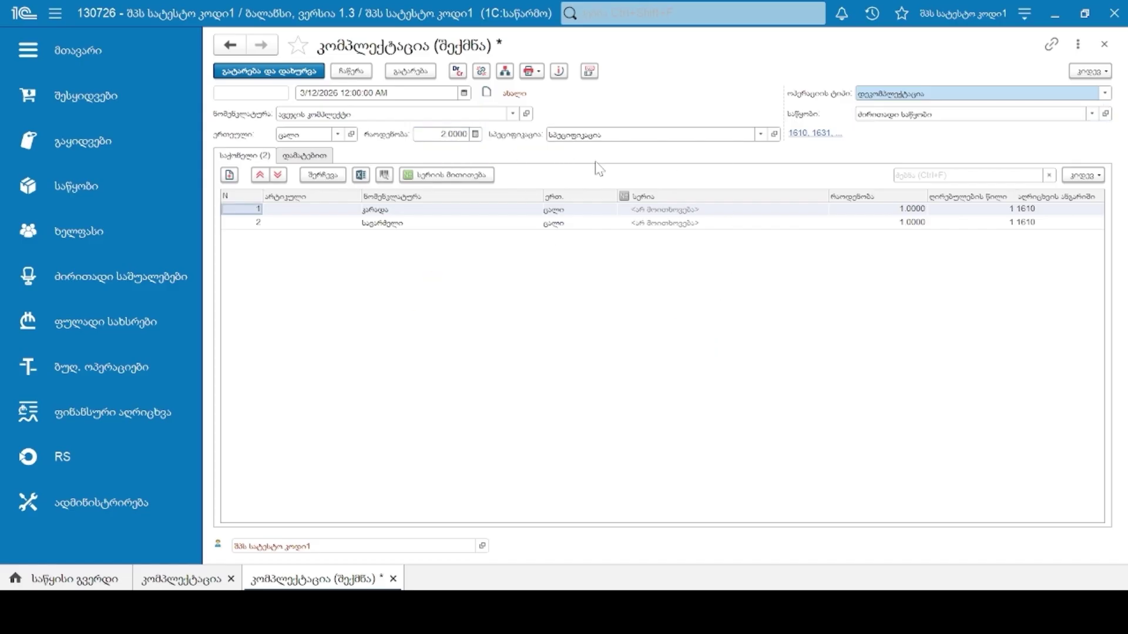
click(610, 136)
click(608, 152)
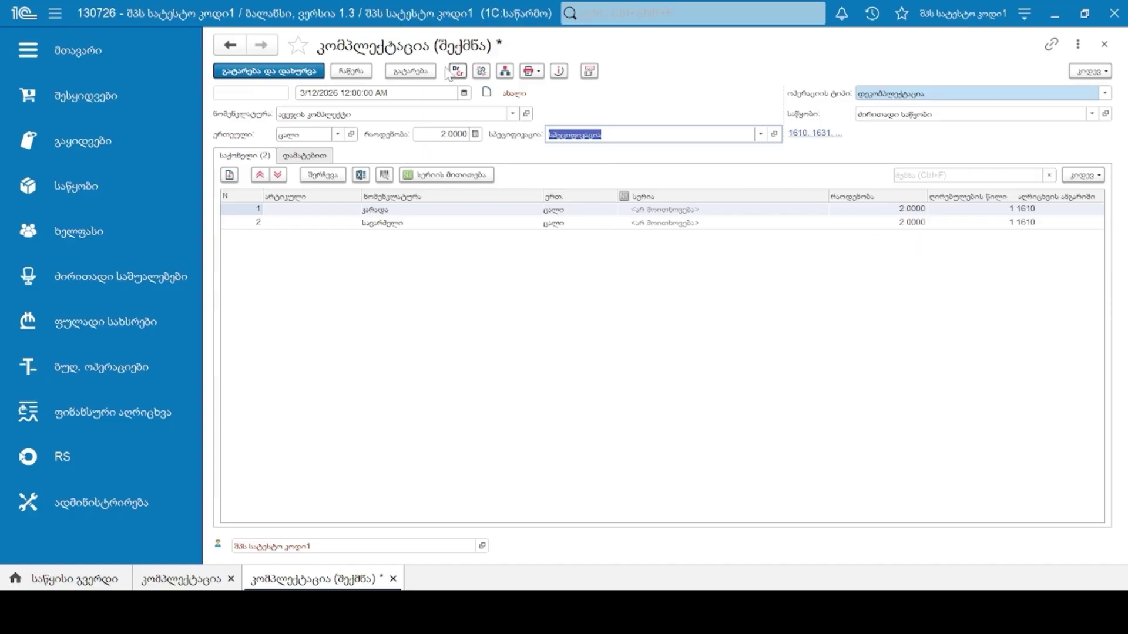
click(274, 75)
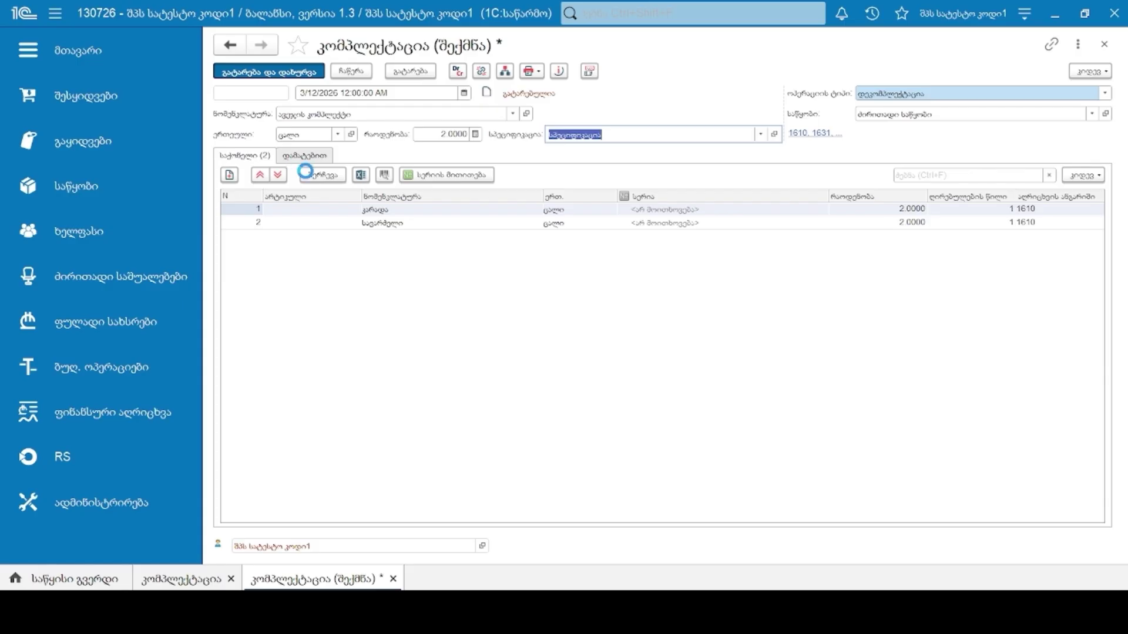
key(Escape)
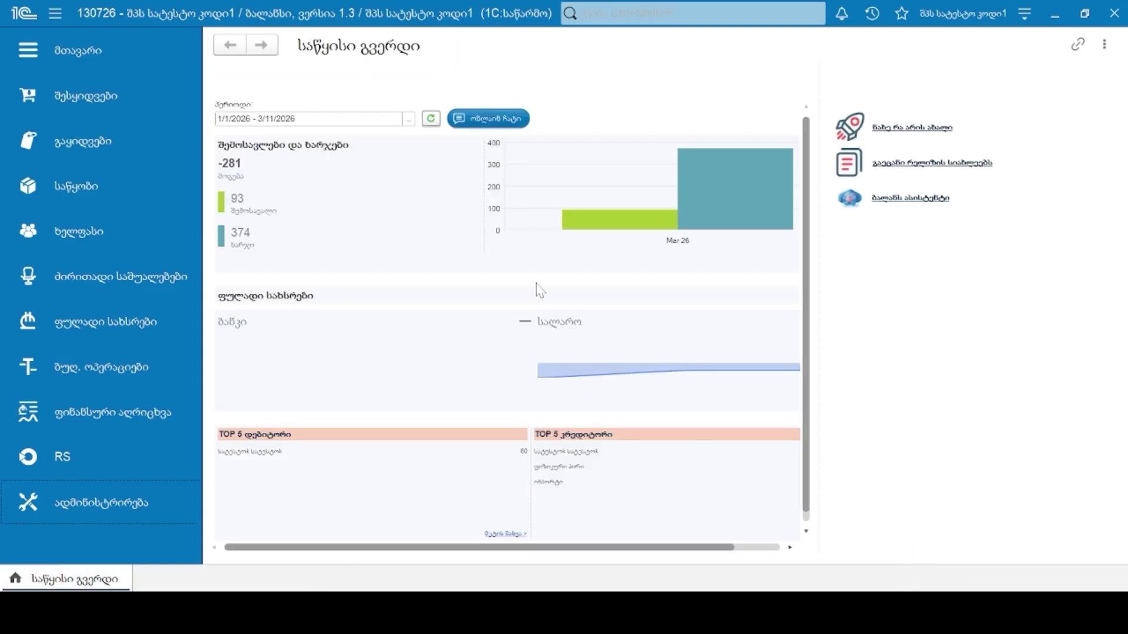
- Create an inventory count document (ინვენტარიზაცია) with ძირითადი საწყობი as its warehouse
click(113, 192)
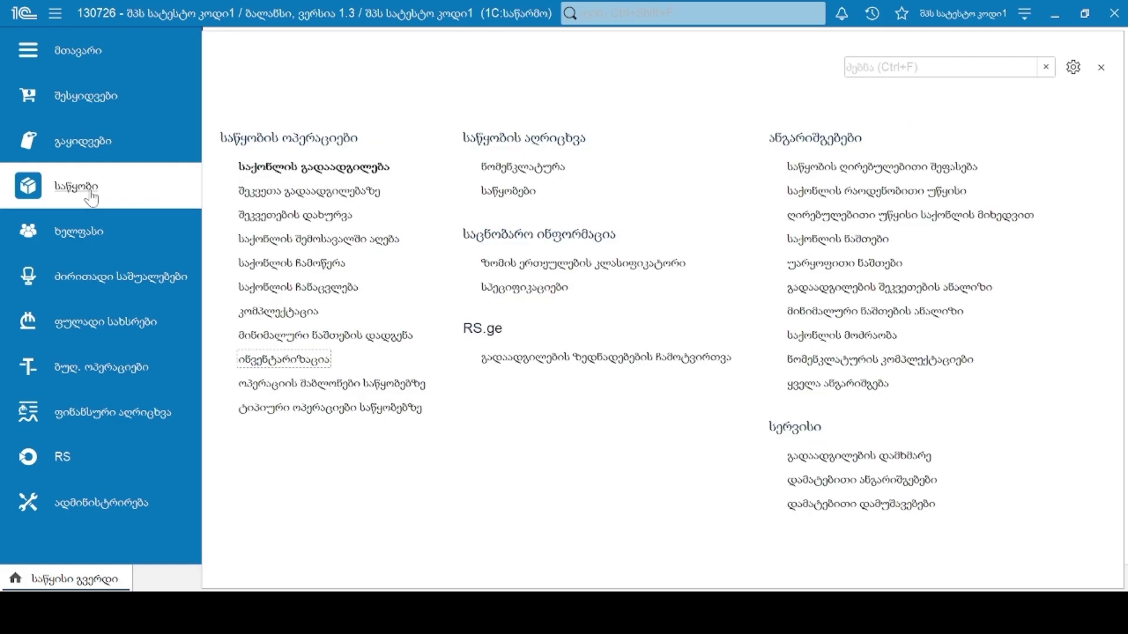
click(294, 360)
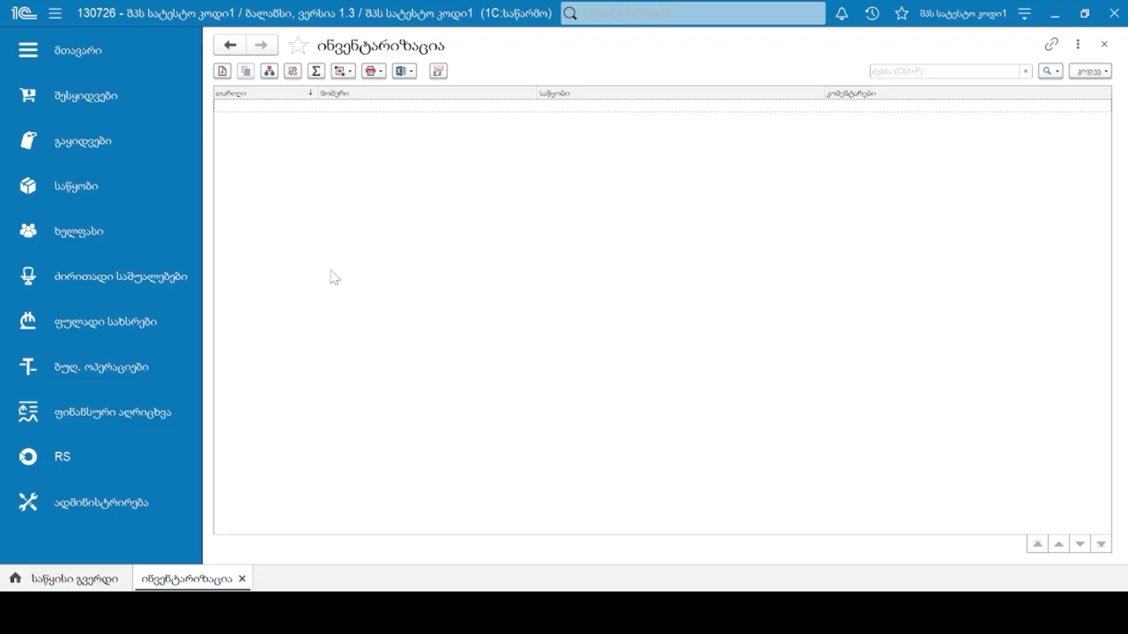
click(222, 72)
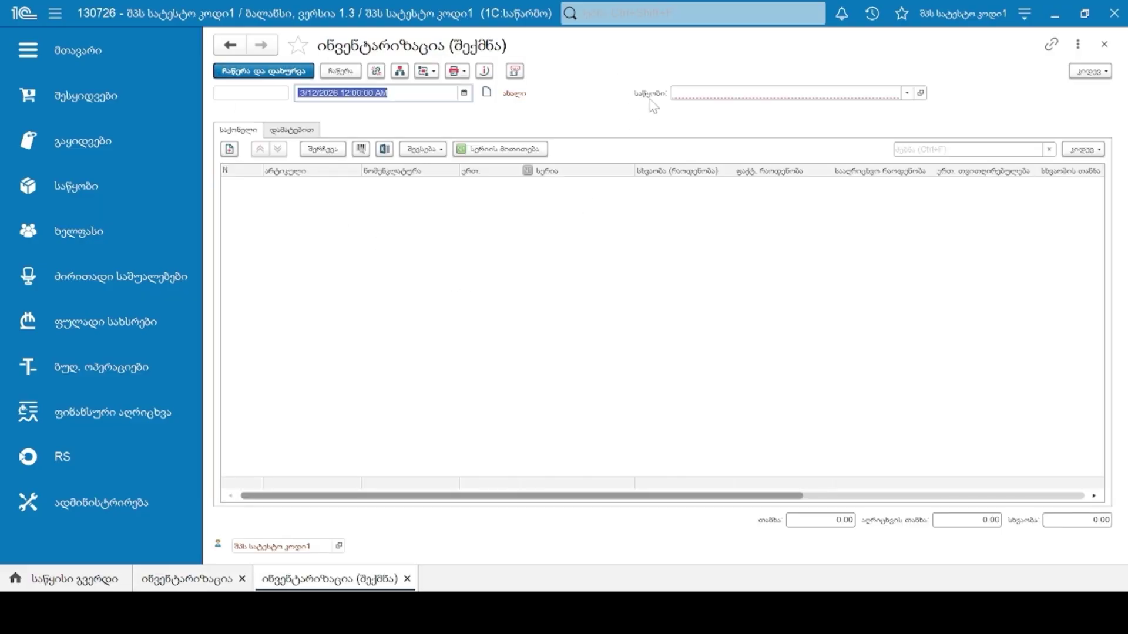
click(693, 93)
click(696, 111)
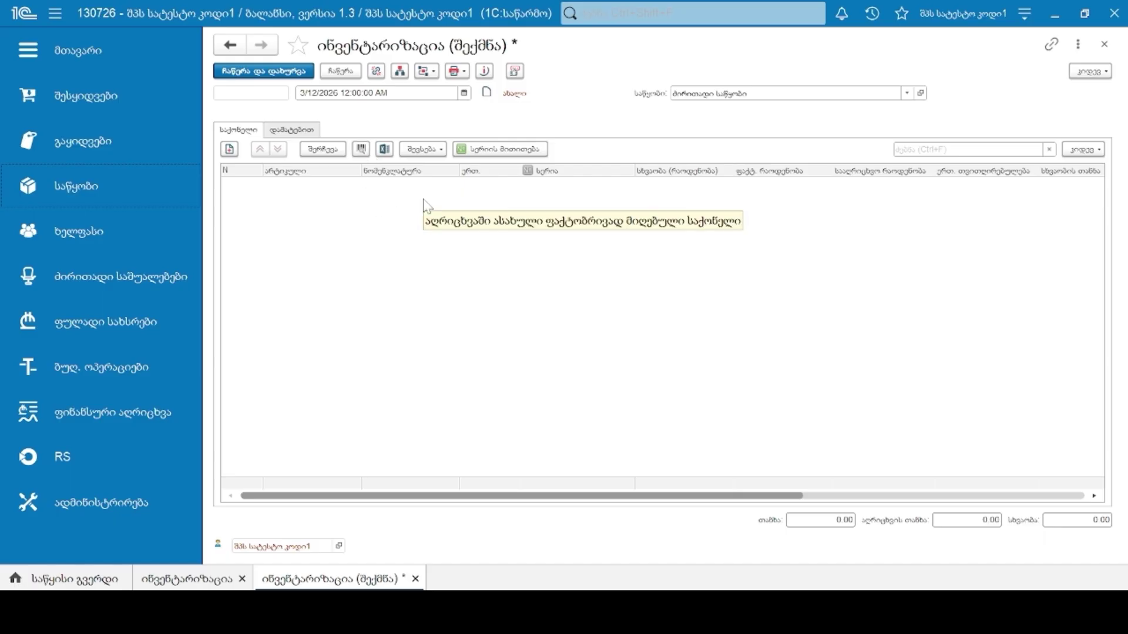
- Fill the inventory count from the warehouse balances, accepting that actual quantities are filled with the recorded quantities
click(422, 150)
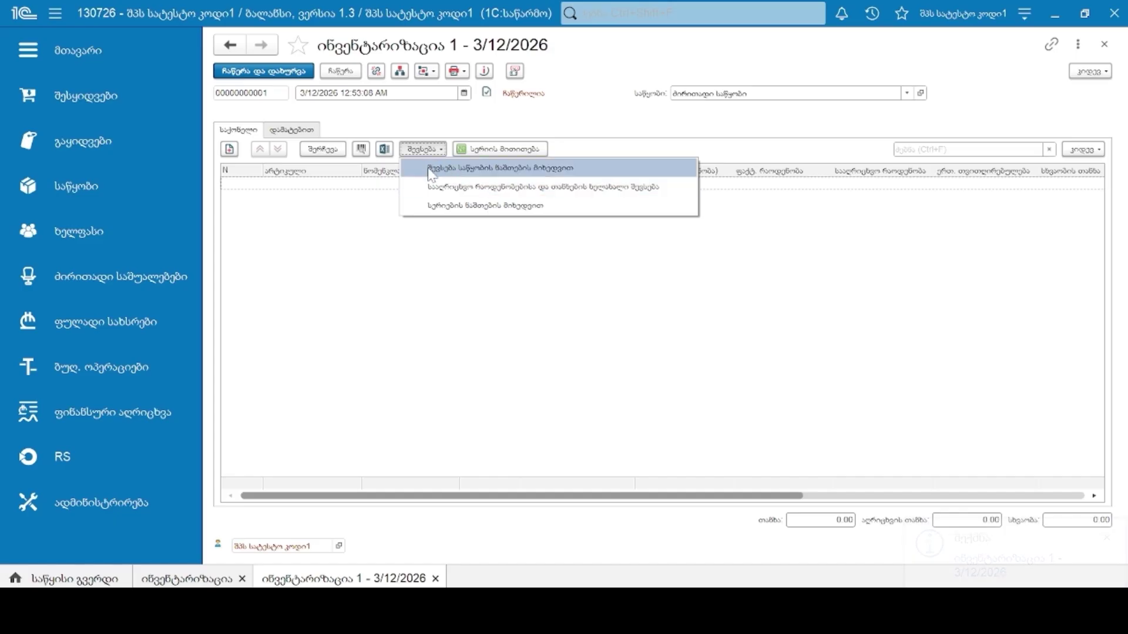
click(436, 170)
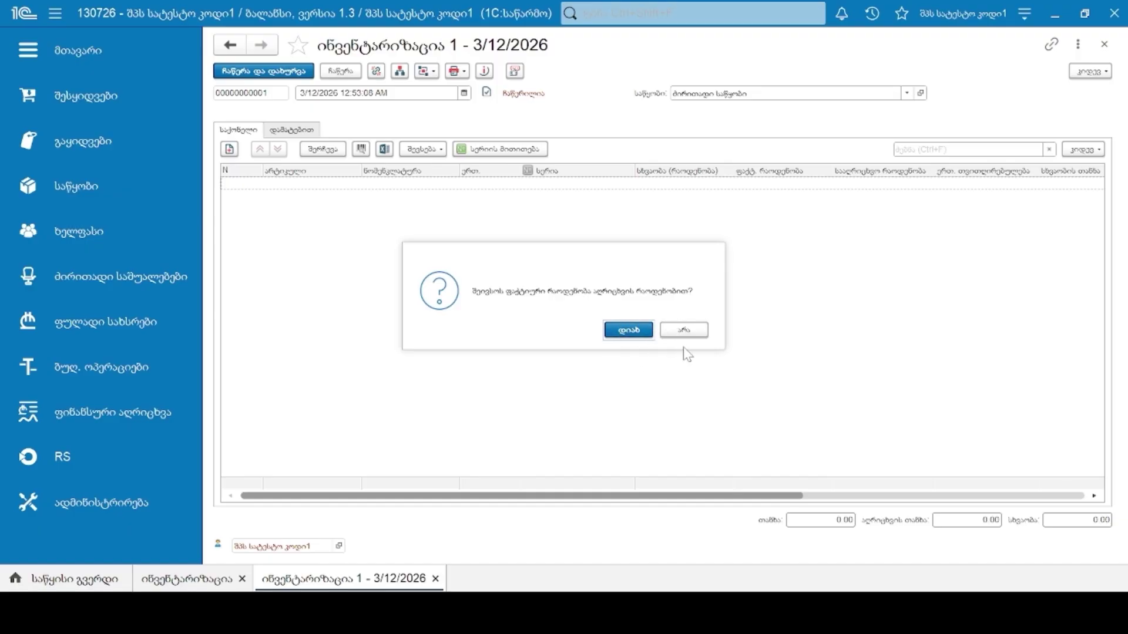
click(630, 331)
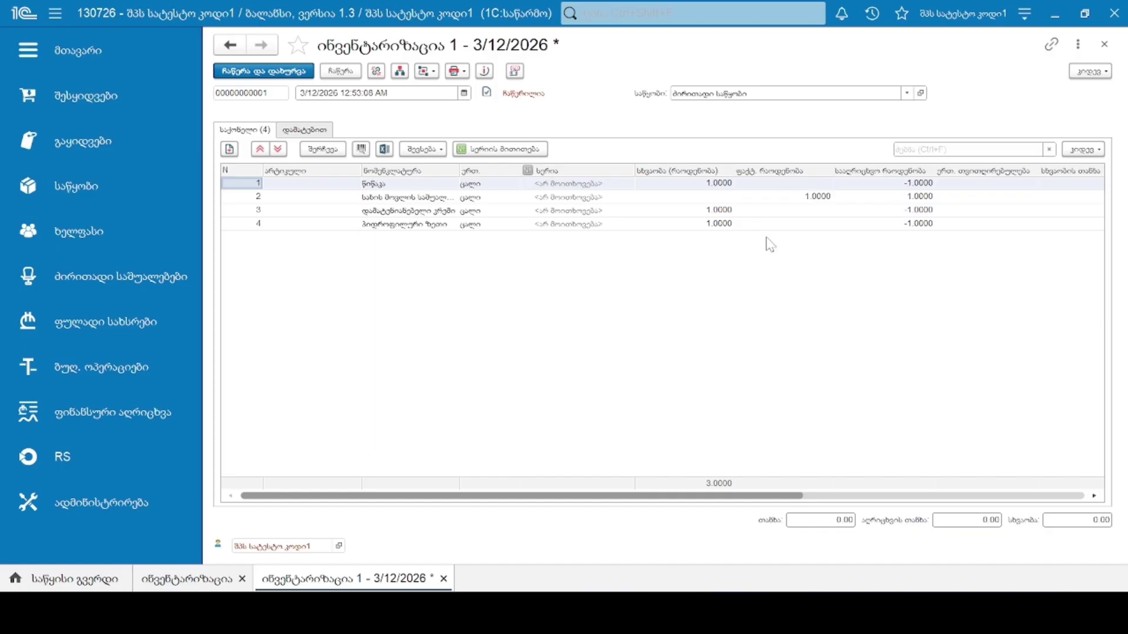
- Set the actual quantity to 0 for the face-care set and 1 for დამატენიანებელი კრემი, and save the inventory count
double_click(802, 198)
text(0)
key(Return)
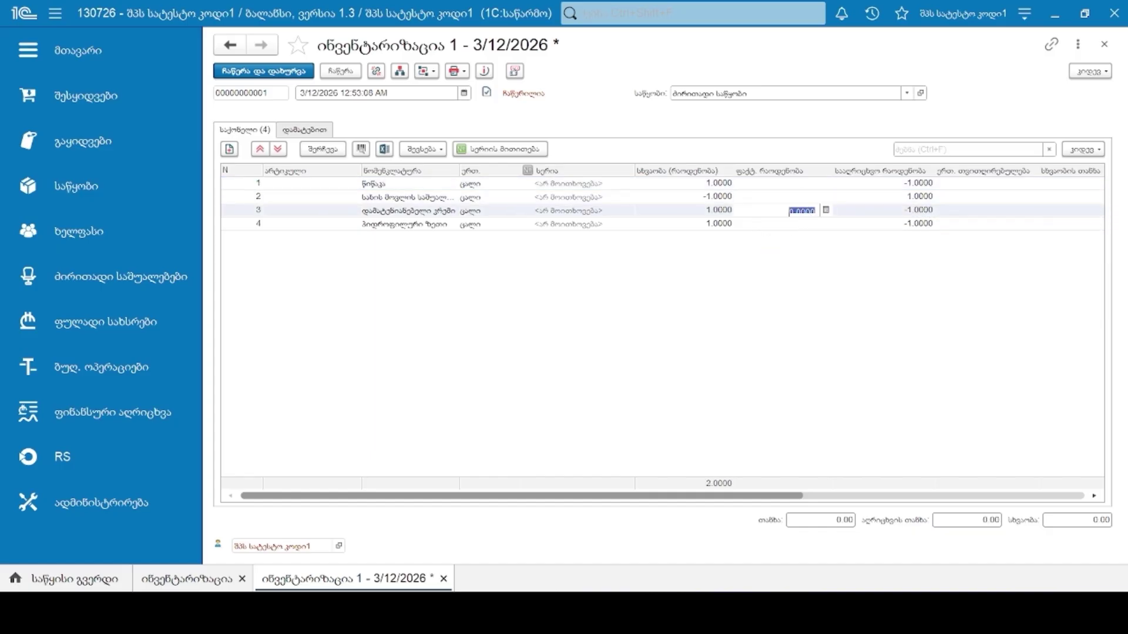
text(1)
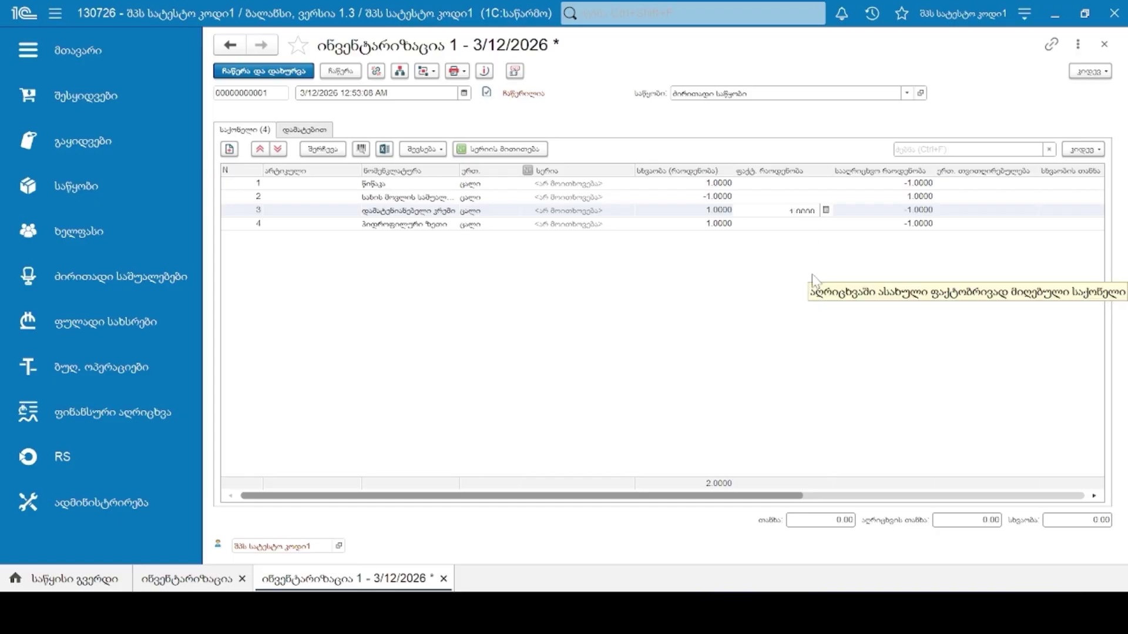
key(Return)
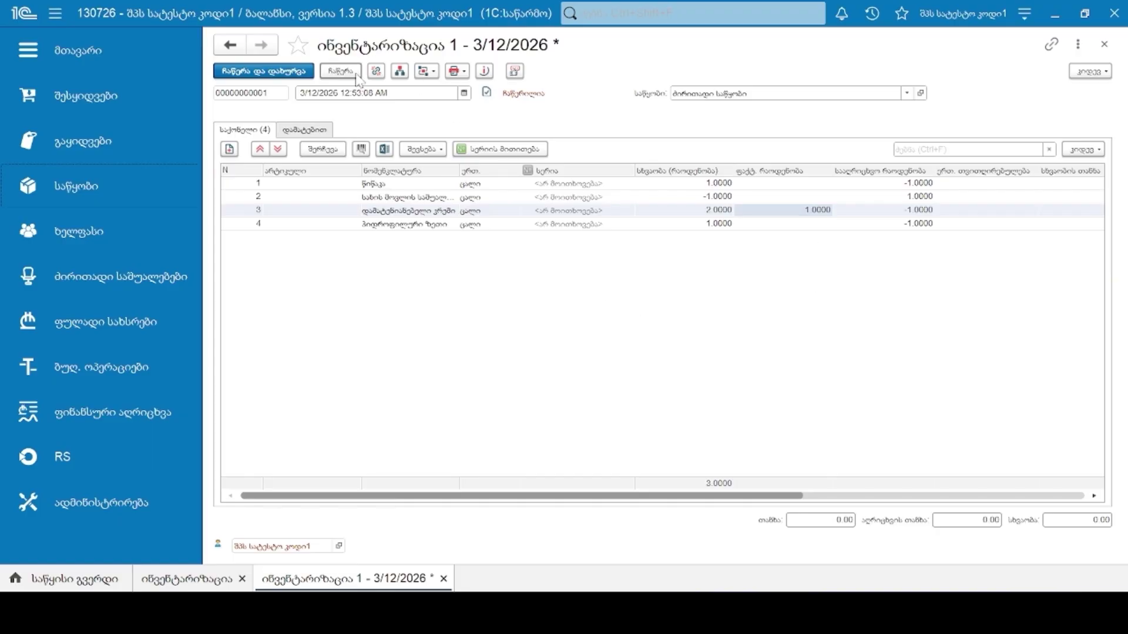
click(325, 71)
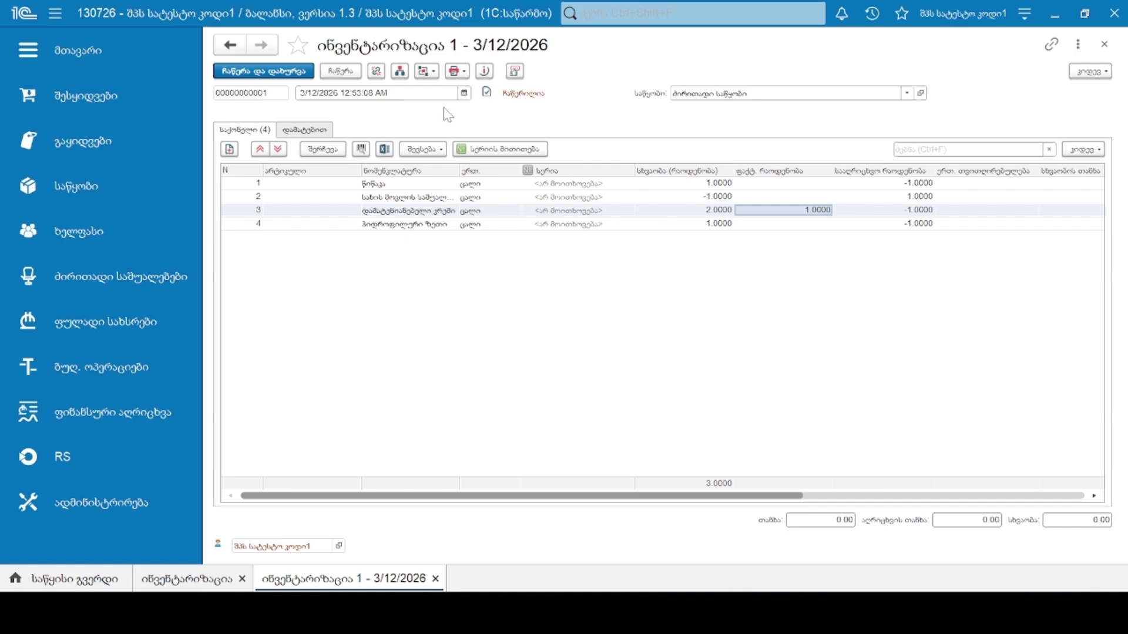
- Create a goods write-off (საქონლის ჩამოწერა) based on the inventory count and set the face-care set's price to 5
click(427, 69)
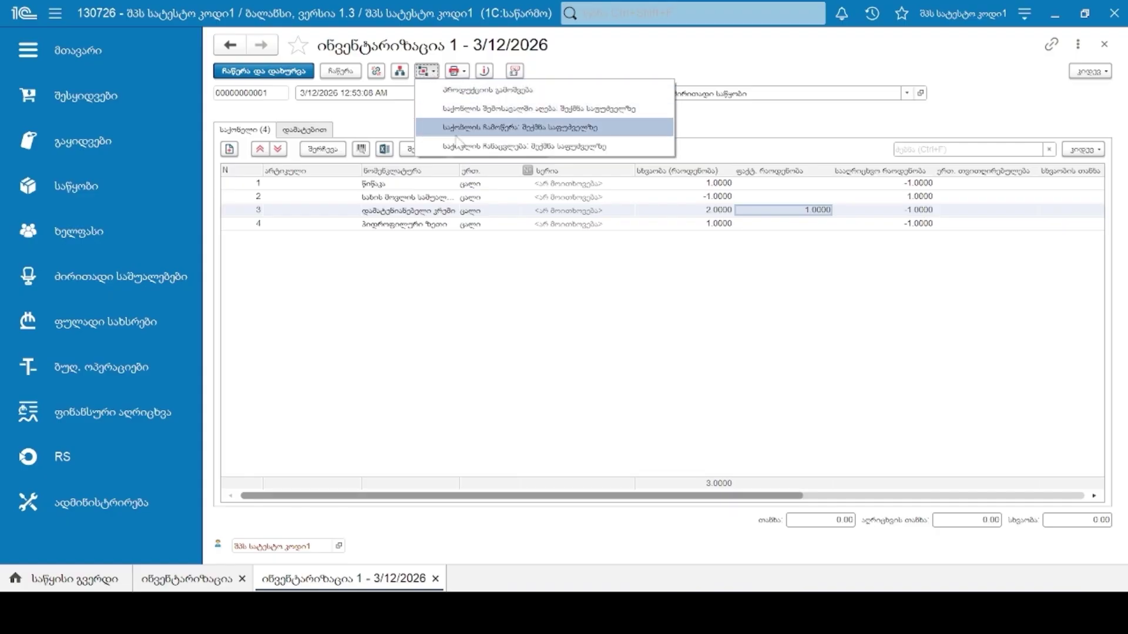
click(498, 127)
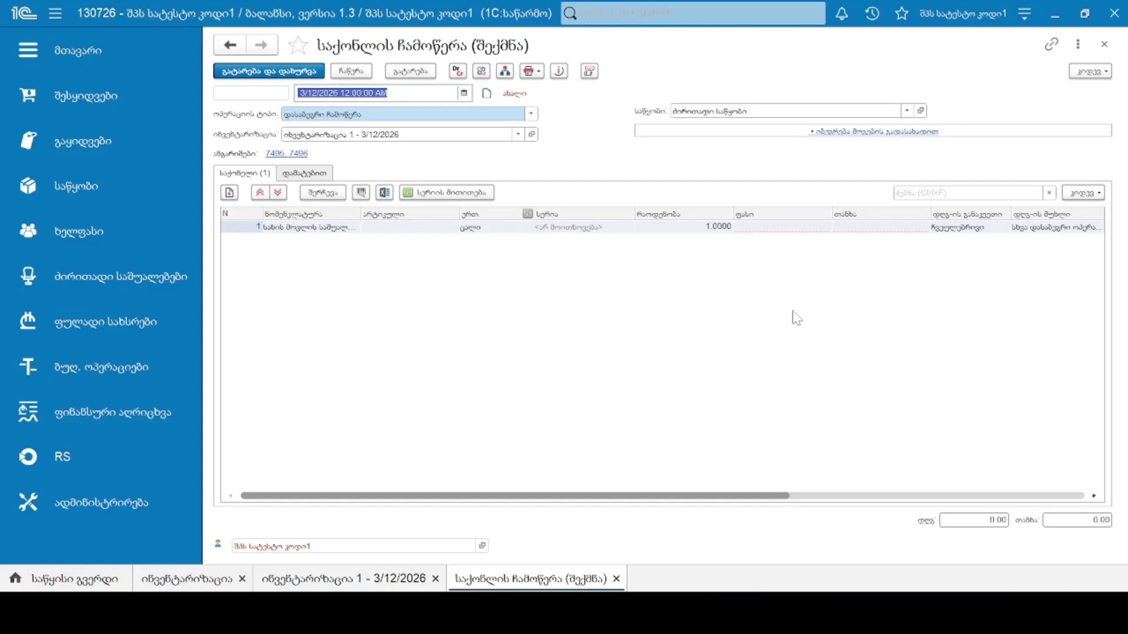
click(784, 228)
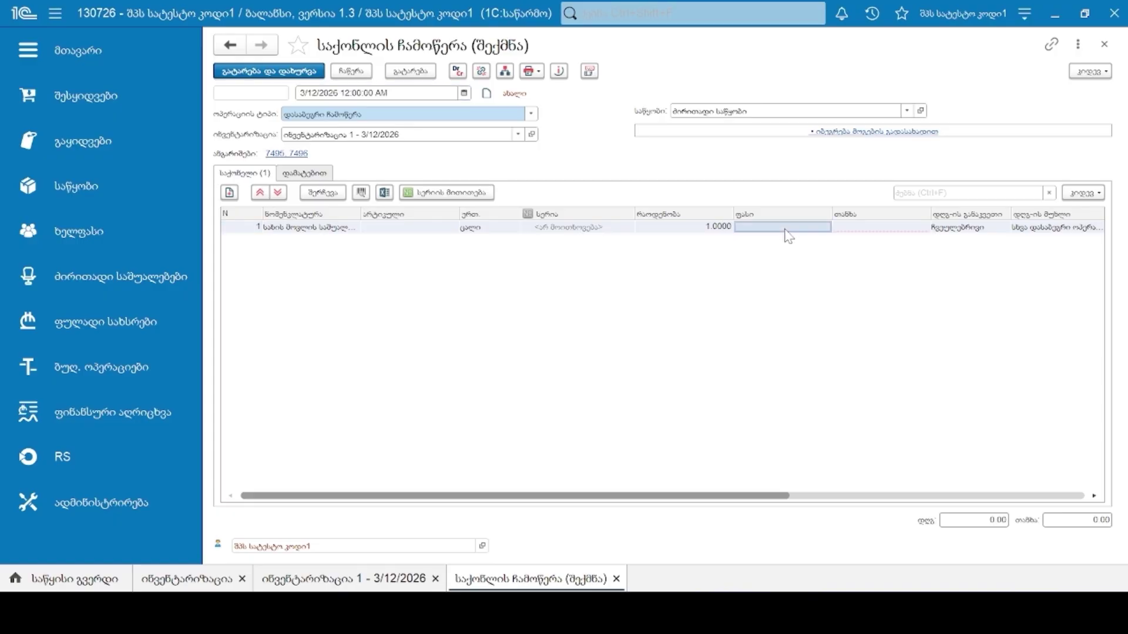
text(5)
key(Return)
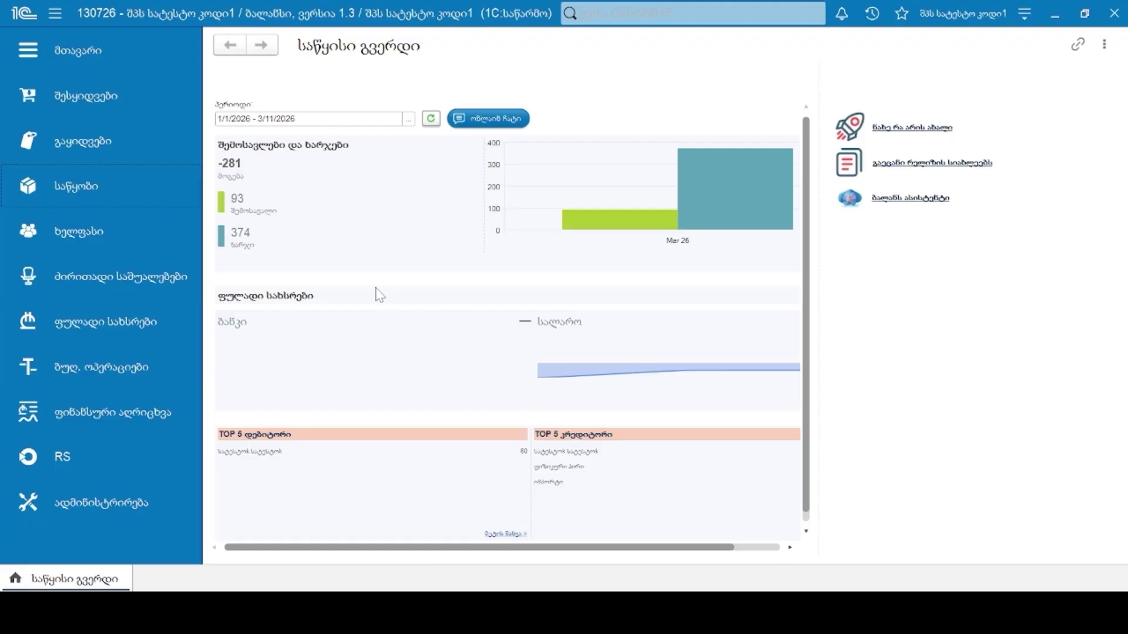
- Generate the goods quantity report (საქონლის რაოდენობითი უწყისი) for all warehouses, review the quantities by item, and close it
click(99, 189)
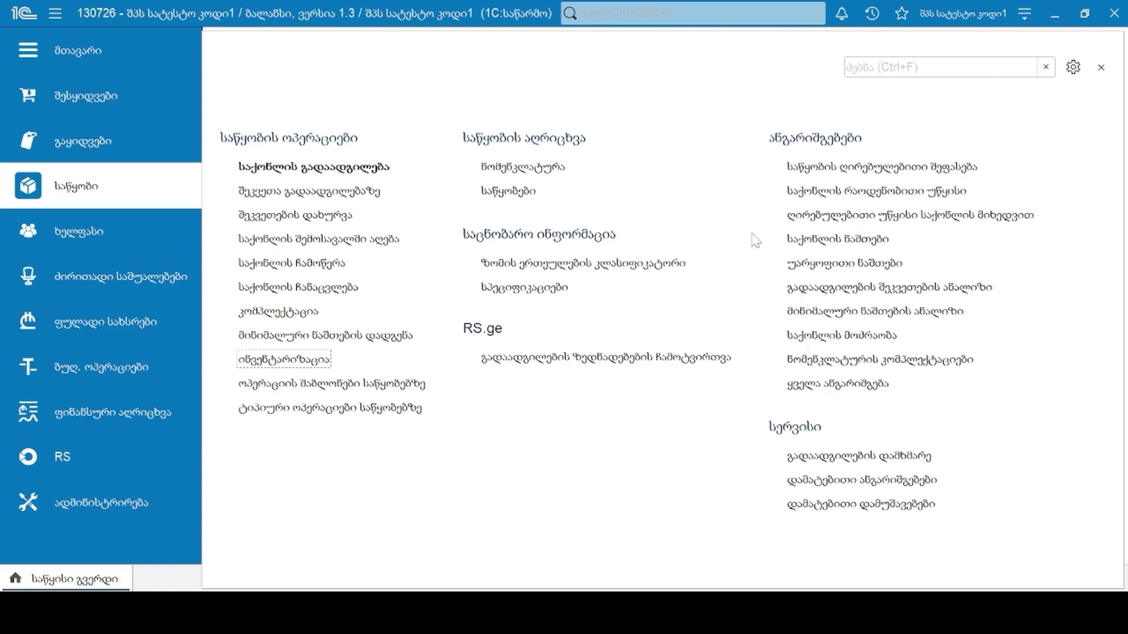
click(857, 192)
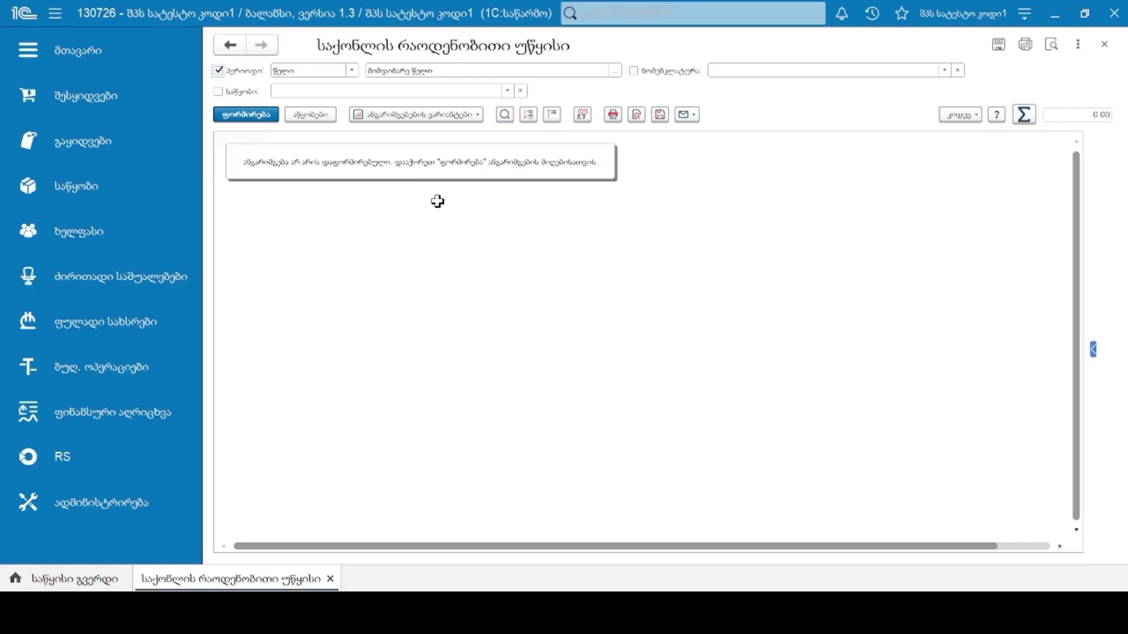
click(249, 125)
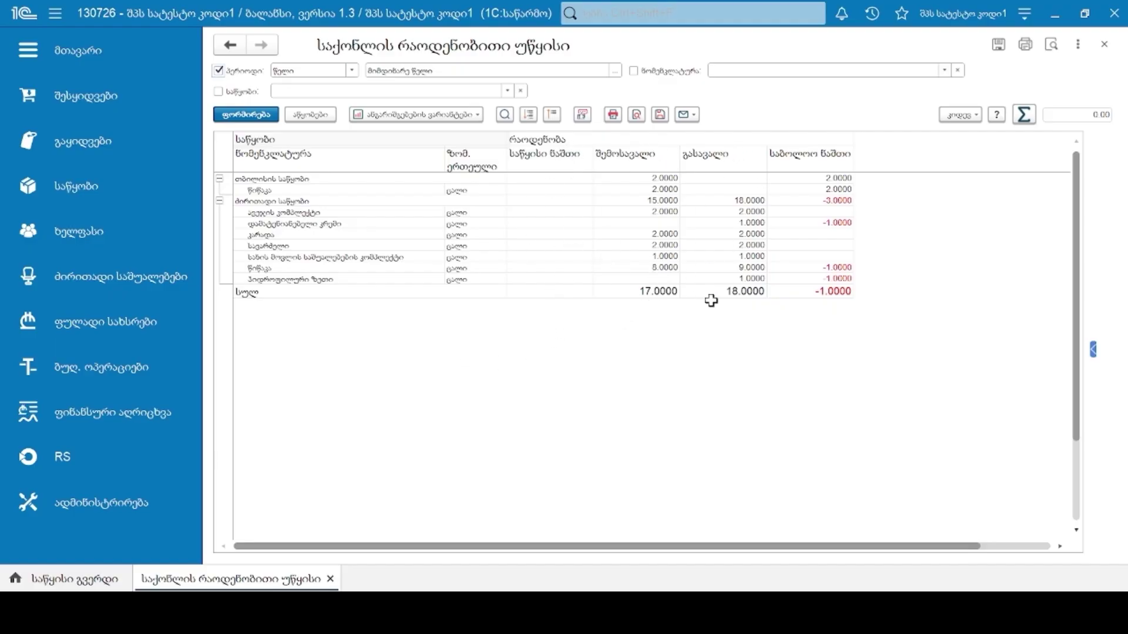
key(Escape)
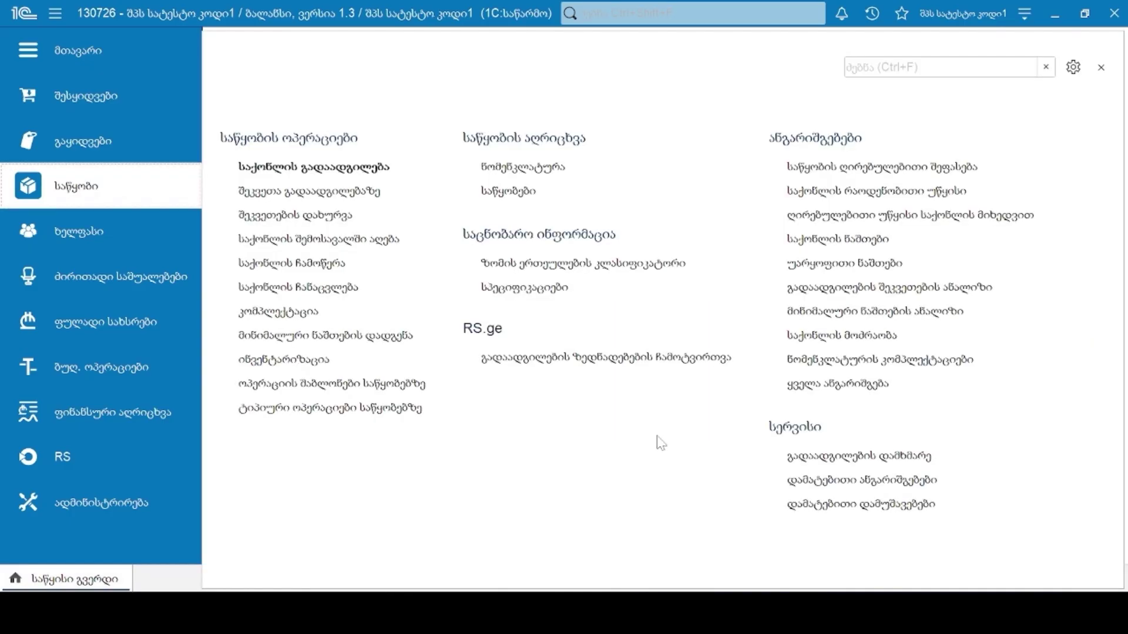
- Generate the value report by goods (ღირებულებითი უწყისი საქონლის მიხედვით), review quantities and values per warehouse, and close it
click(842, 216)
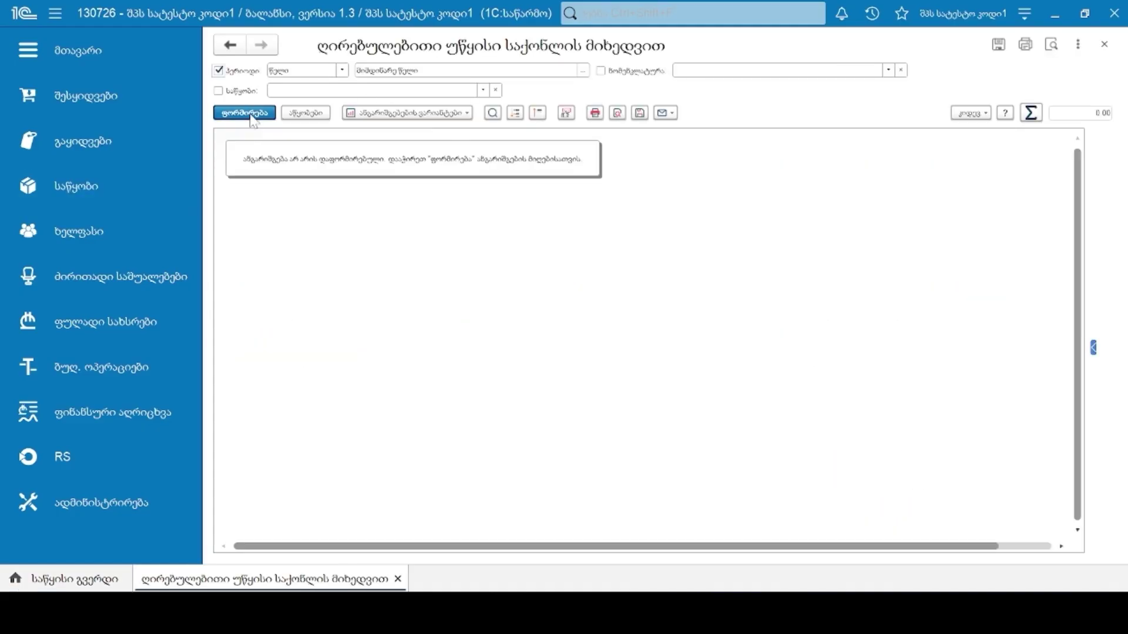
click(262, 117)
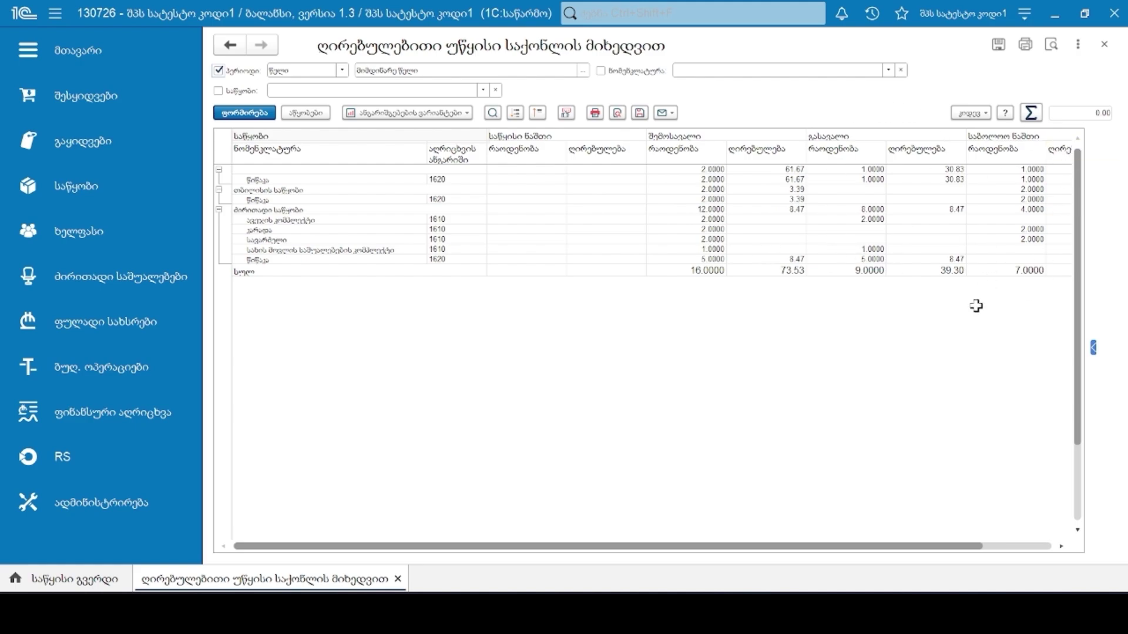
key(Escape)
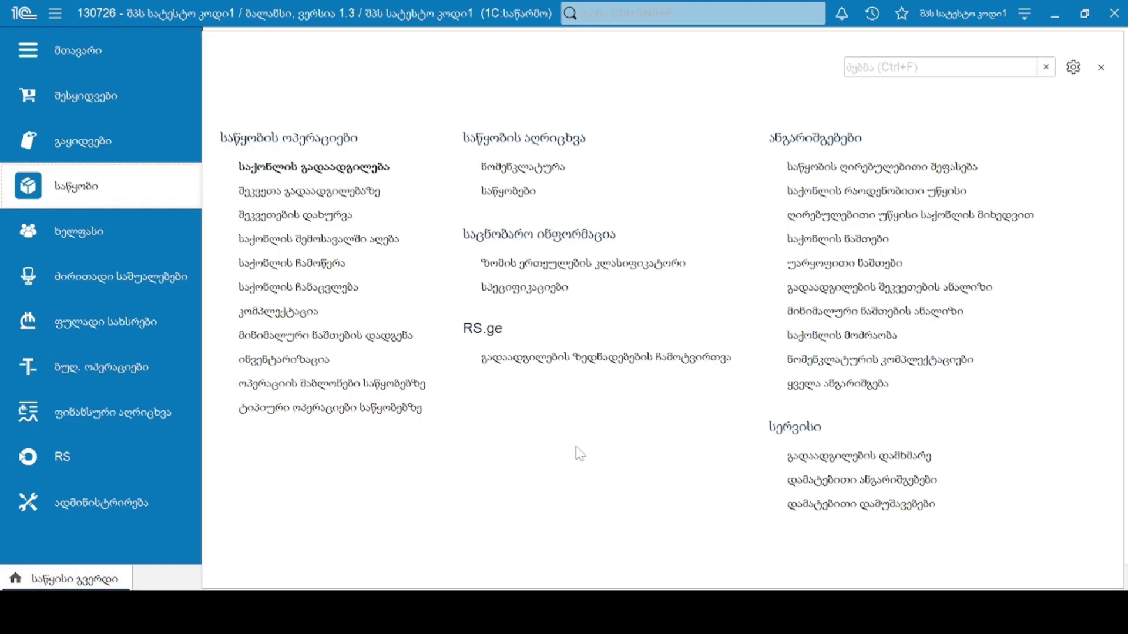
- Generate the warehouse valuation report (საწყობის ღირებულებითი შეფასება) with the საცალო price type, review costs and margins, and close it
click(837, 165)
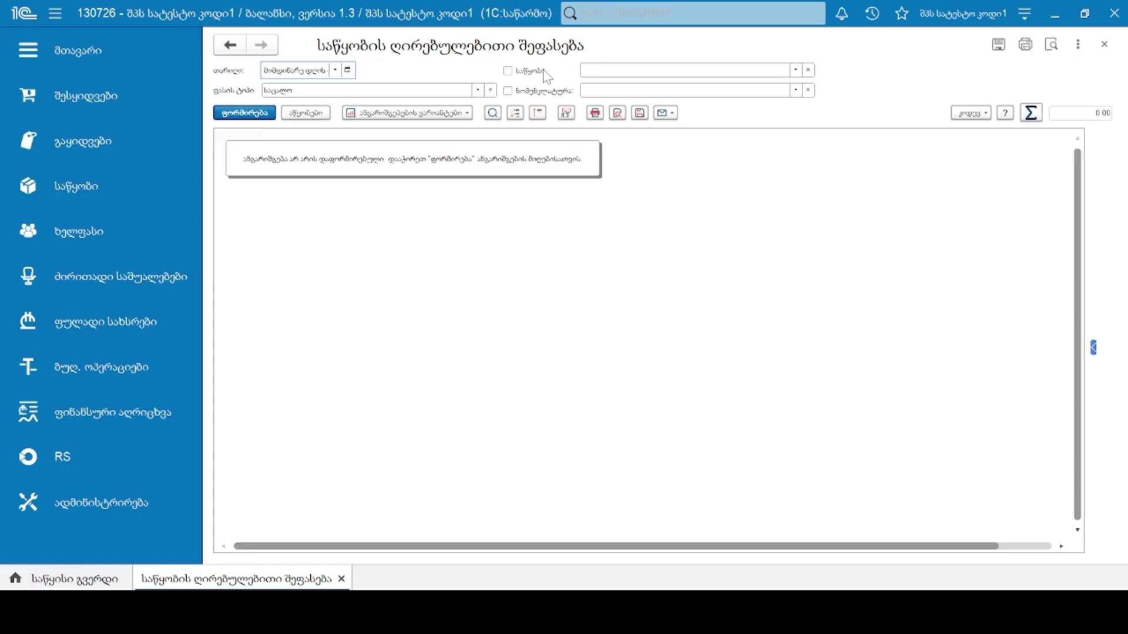
click(258, 114)
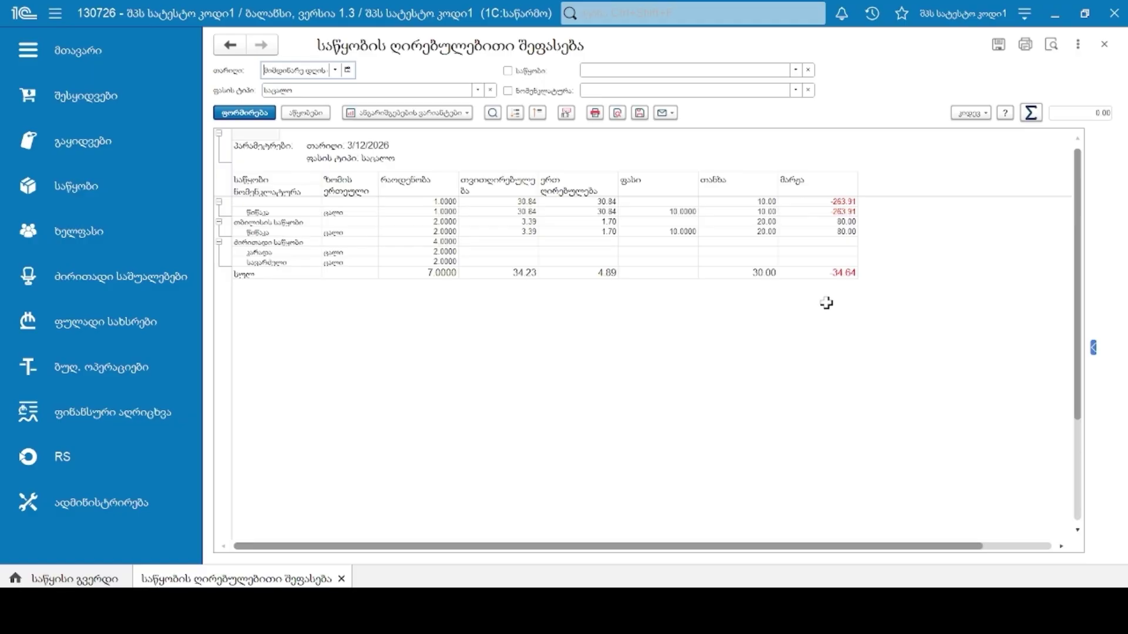
key(Escape)
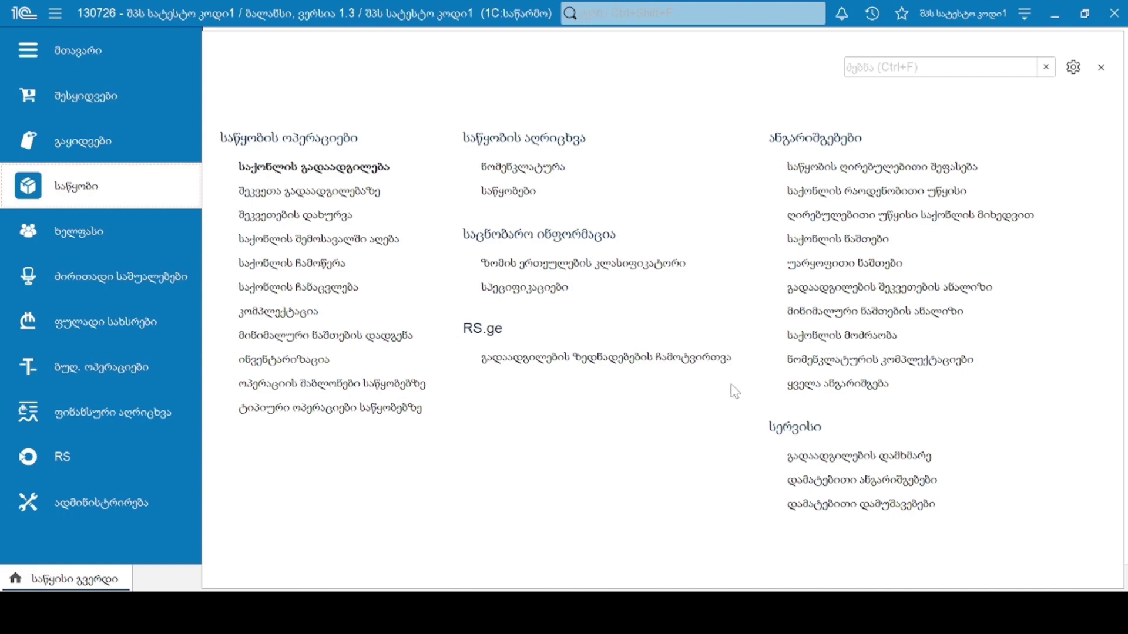
- Generate the goods movement report (საქონლის მოძრაობა) and examine its income, outgoing and closing balance columns
click(839, 340)
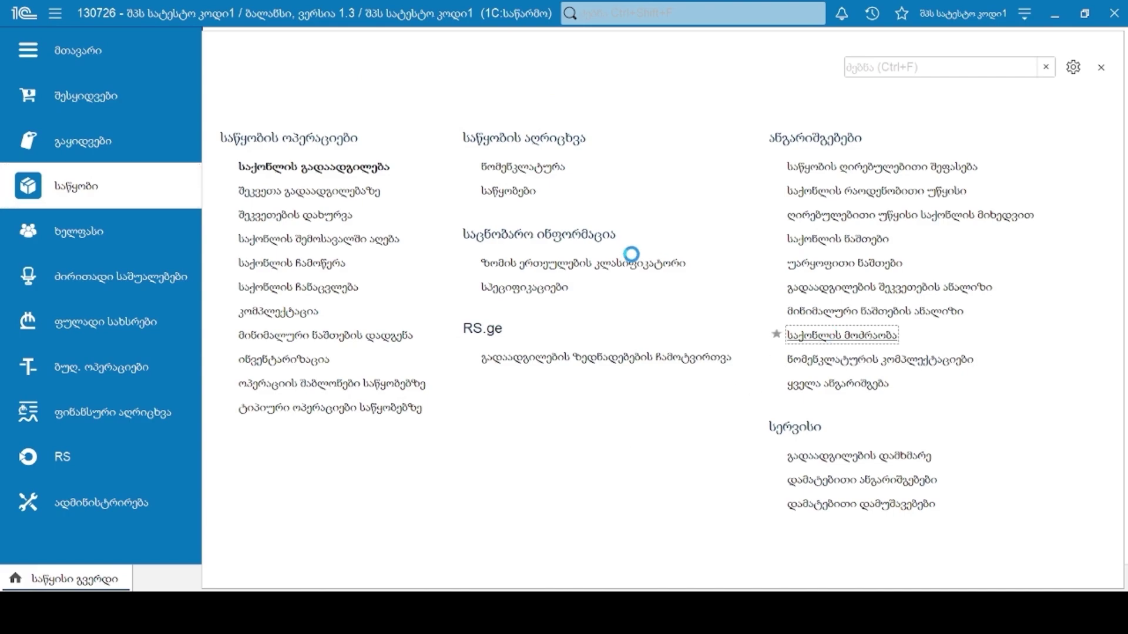
click(247, 119)
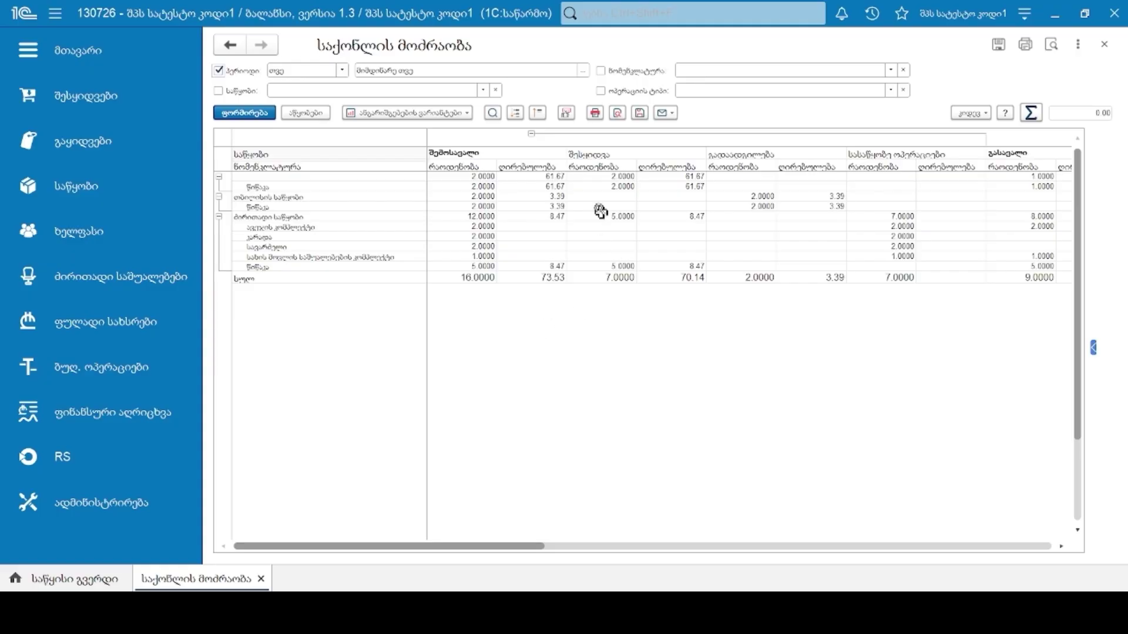
scroll(841, 322, right, 2)
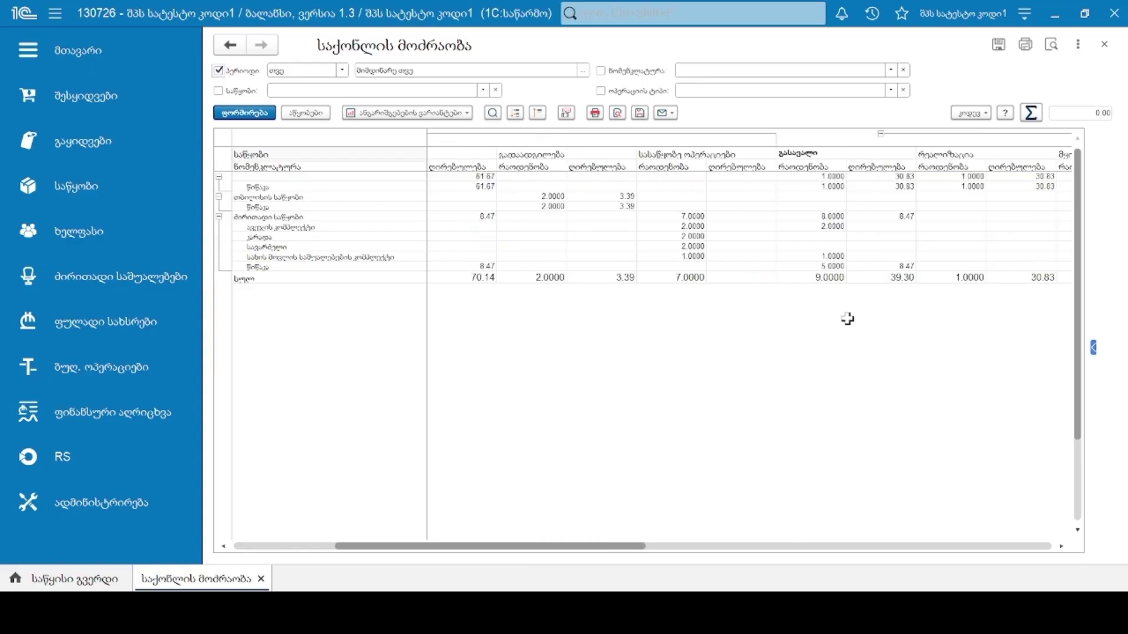
scroll(880, 381, right, 5)
scroll(879, 380, right, 3)
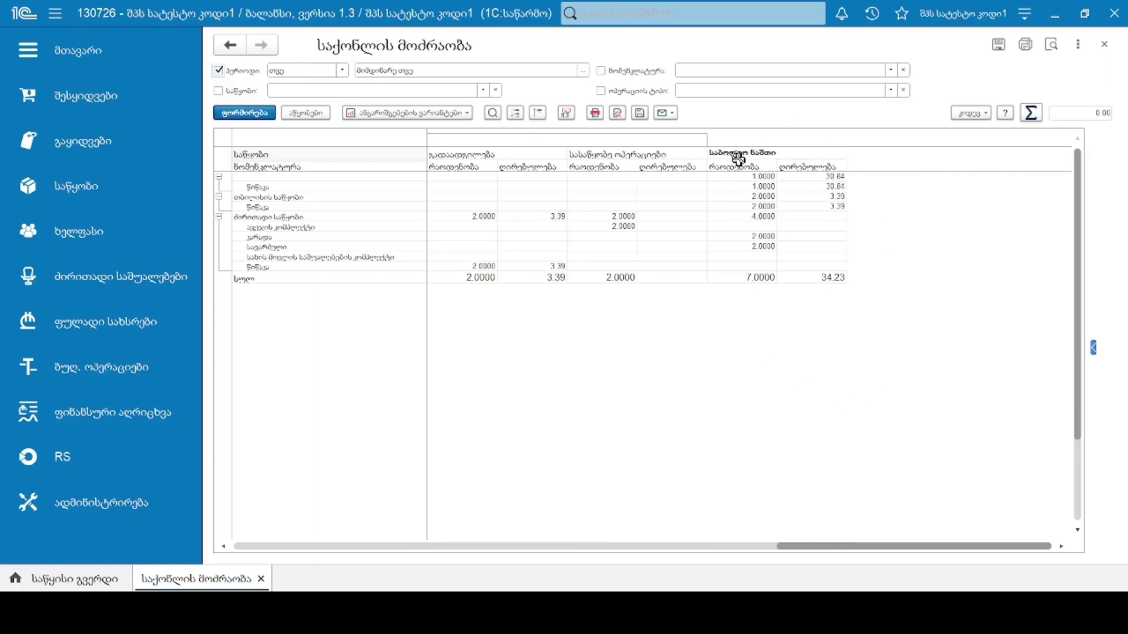
scroll(803, 353, left, 8)
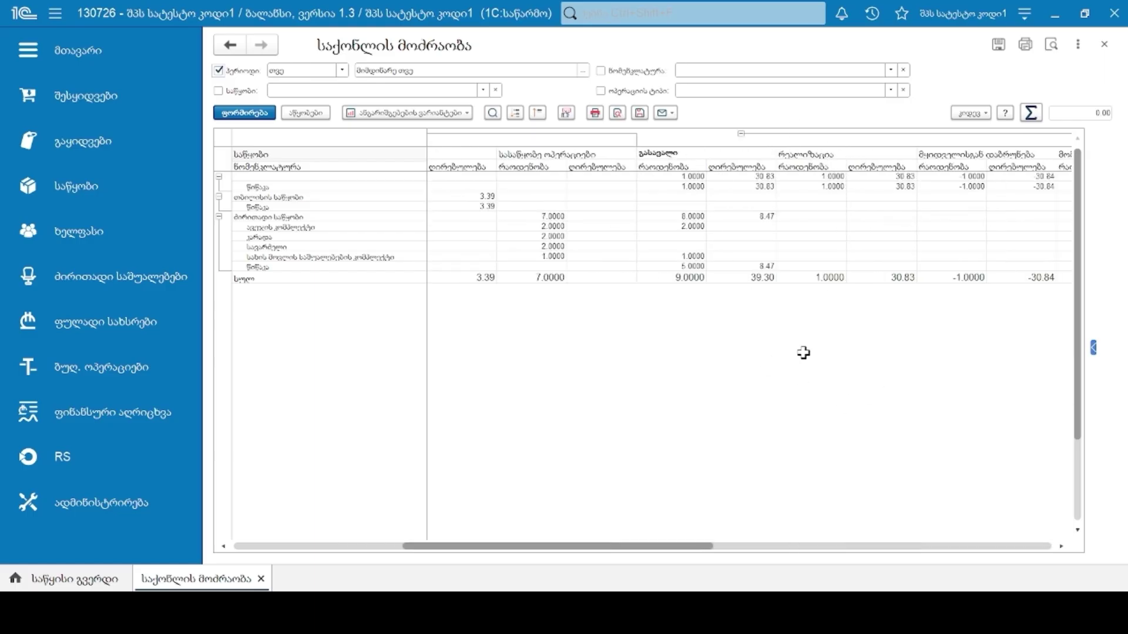
scroll(747, 353, left, 2)
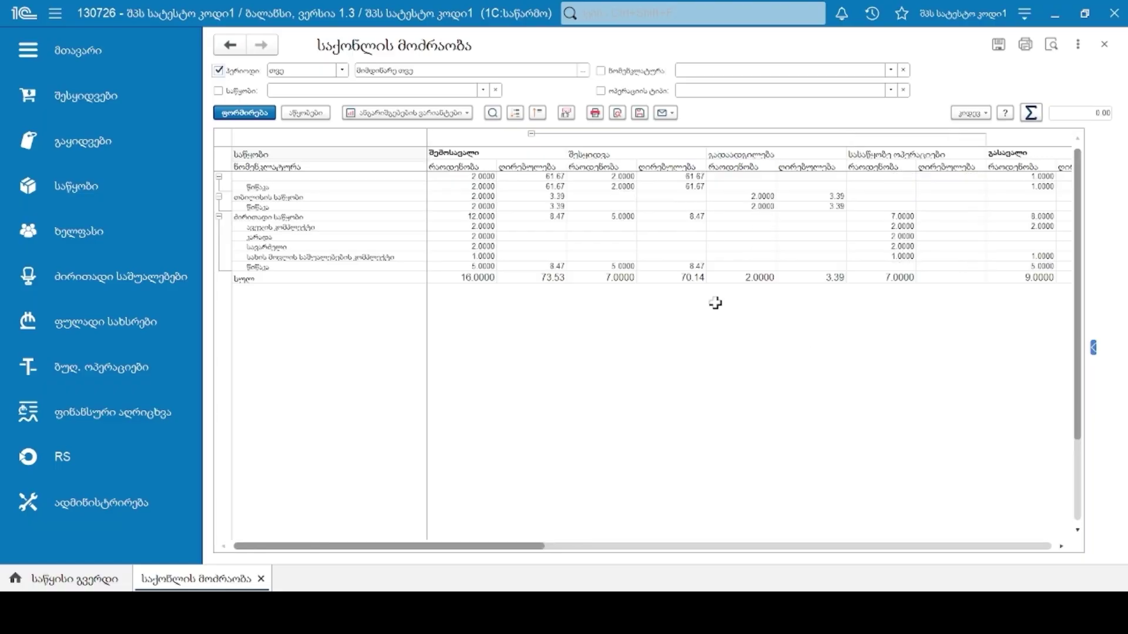